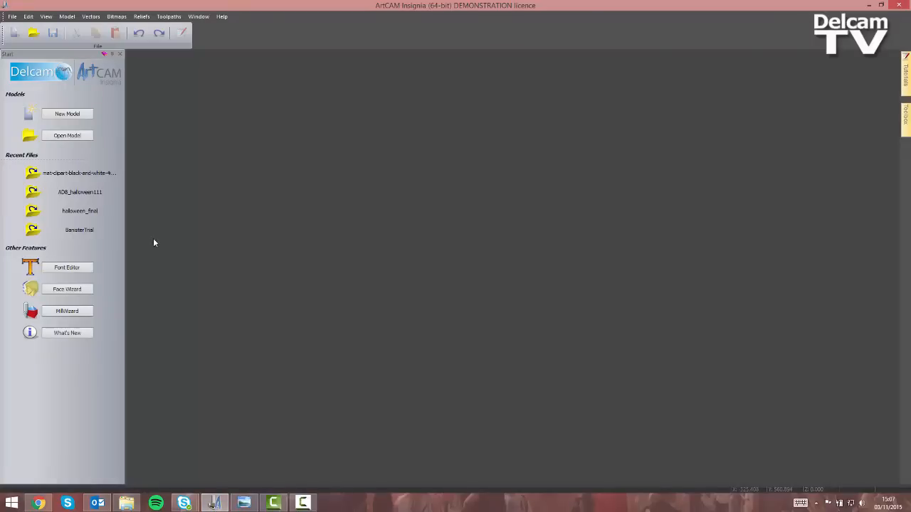
- Open the recent mat-clipart-black-and-white image as a 2555 by 2730 mm model and fade the pumpkin bitmap almost completely
click(83, 176)
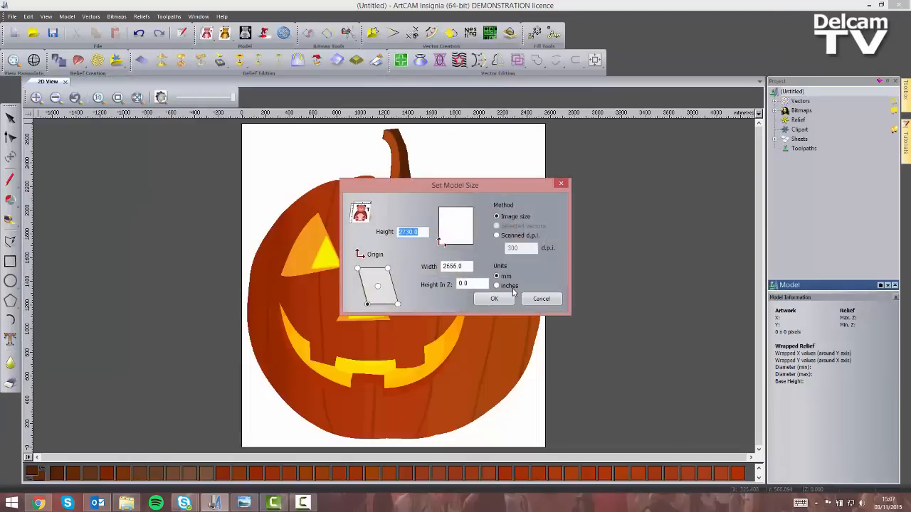
click(494, 299)
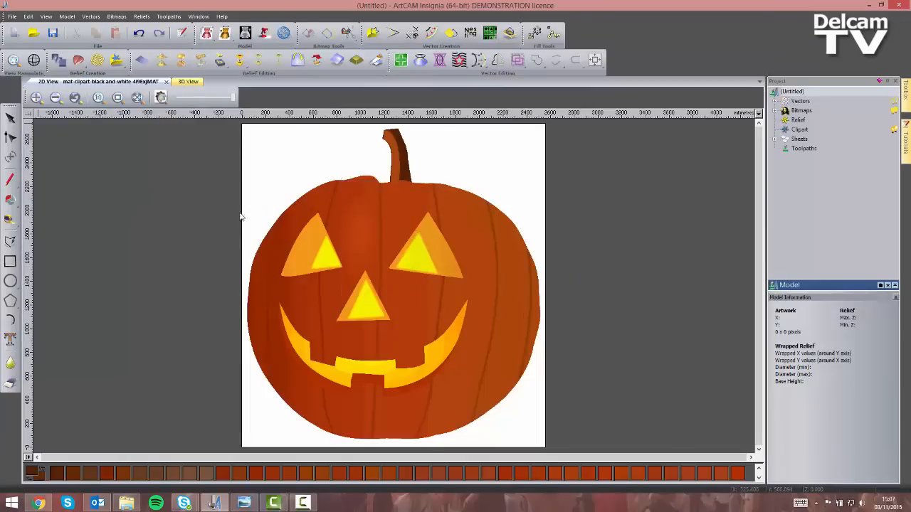
drag(233, 98, 179, 104)
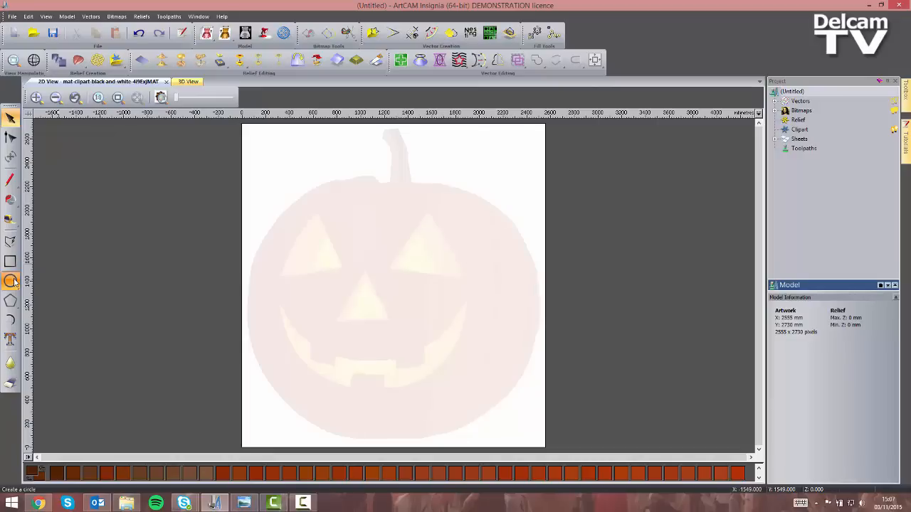
- Create an ellipse about 2632 mm wide and 2408 mm high, centred on the pumpkin's nose
mouse_move(10, 281)
click(52, 283)
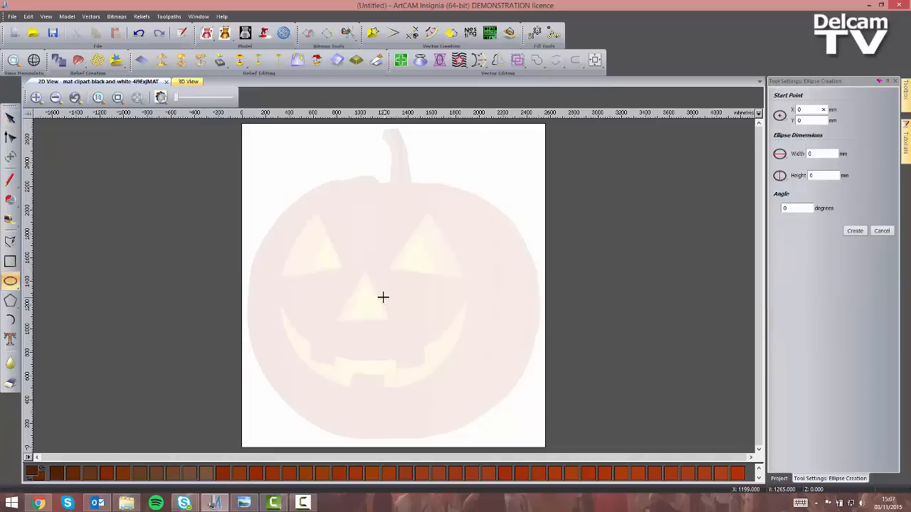
drag(382, 298, 537, 441)
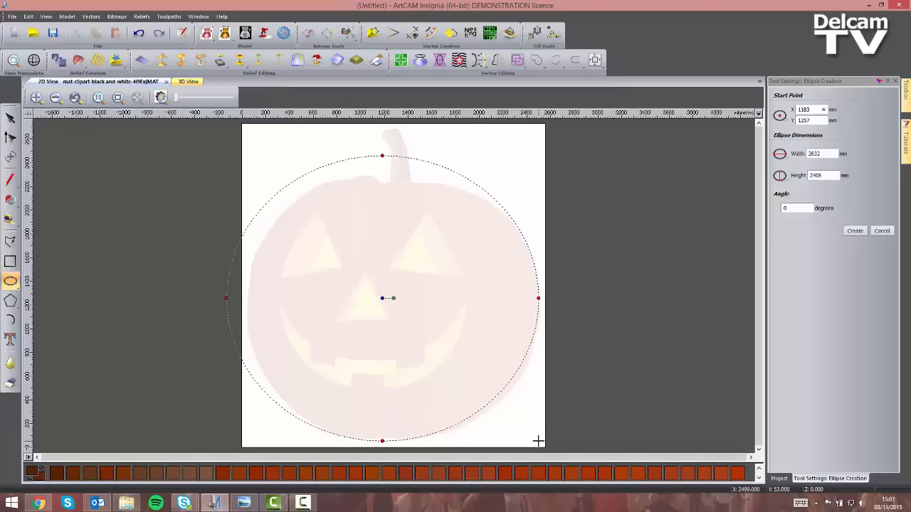
click(856, 232)
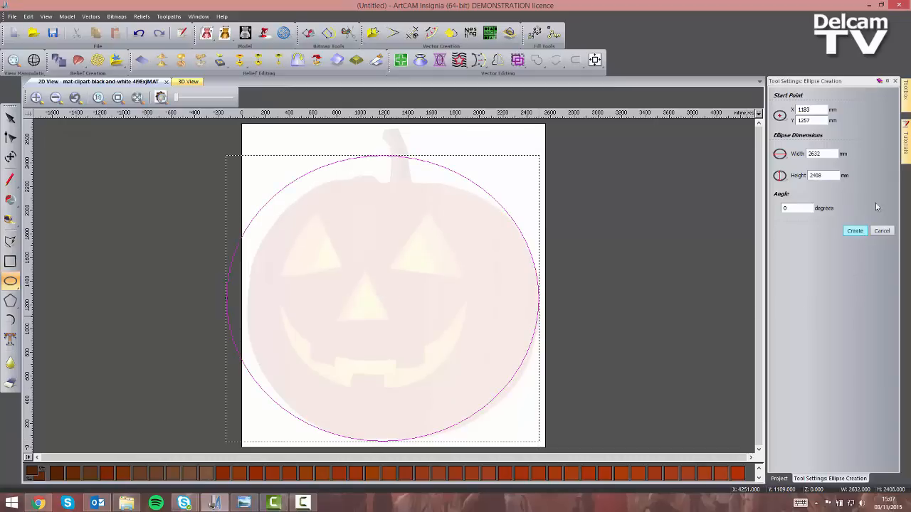
click(895, 81)
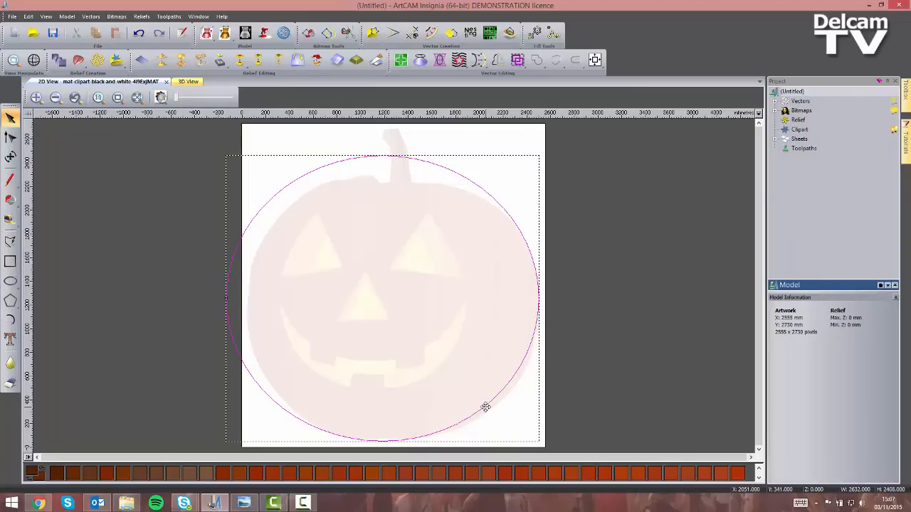
- Edit the ellipse's nodes: insert one at the lower right and fit it, the left node and the top node to the pumpkin's outline
click(10, 138)
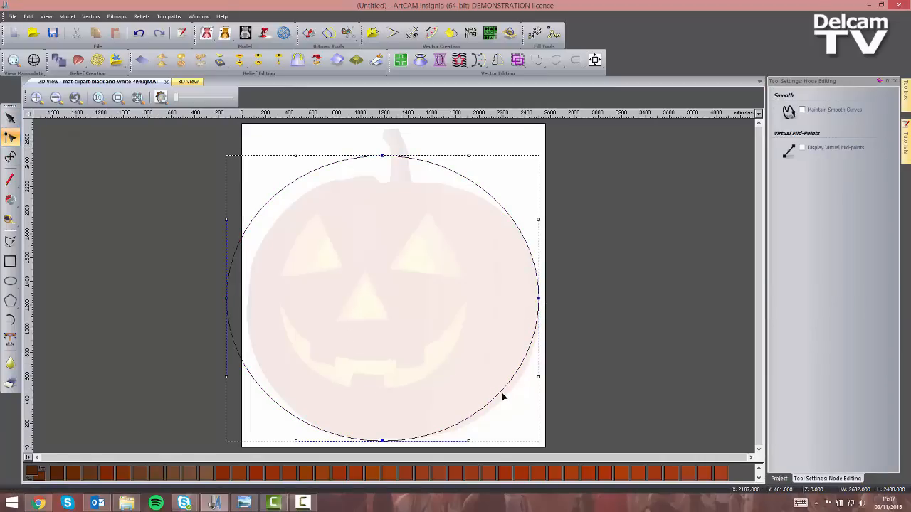
key(i)
drag(500, 393, 506, 399)
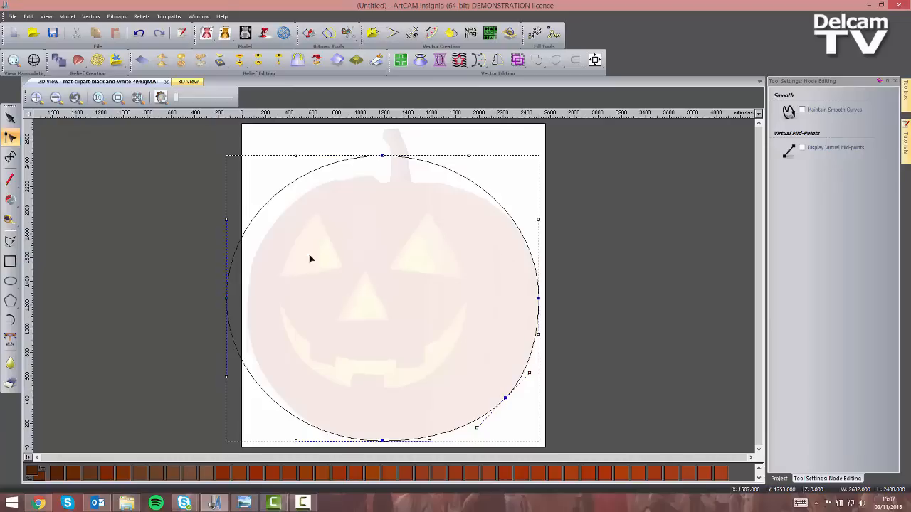
drag(238, 304, 247, 306)
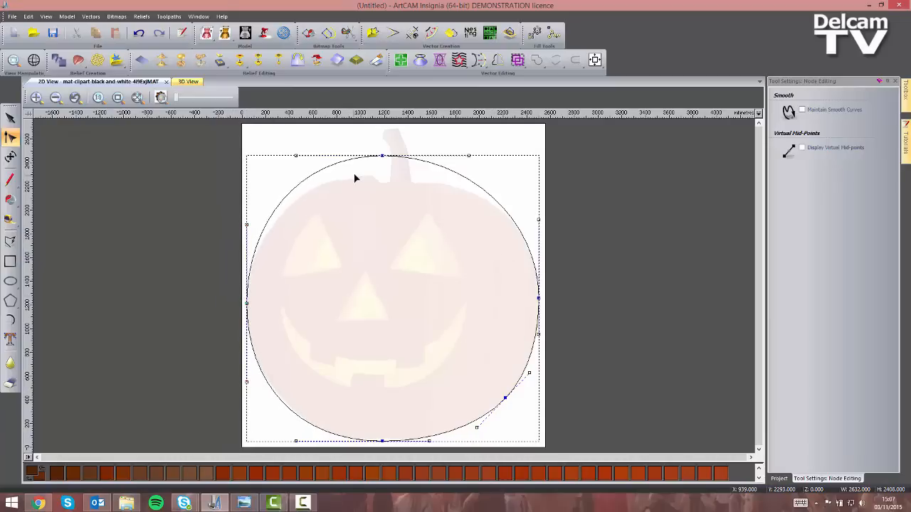
drag(383, 156, 384, 178)
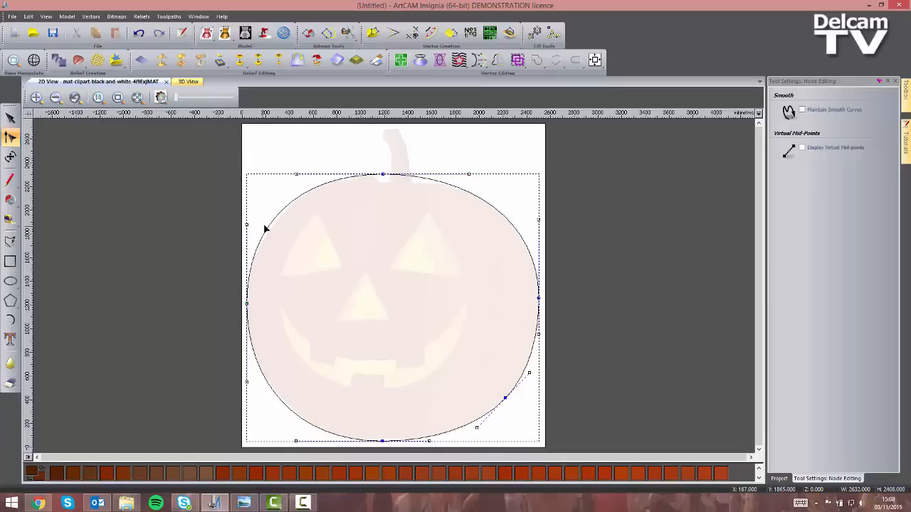
- Add nodes at the ellipse's upper left and upper right, fit them to the pumpkin, and check the outline without the bitmap
key(i)
drag(270, 225, 273, 226)
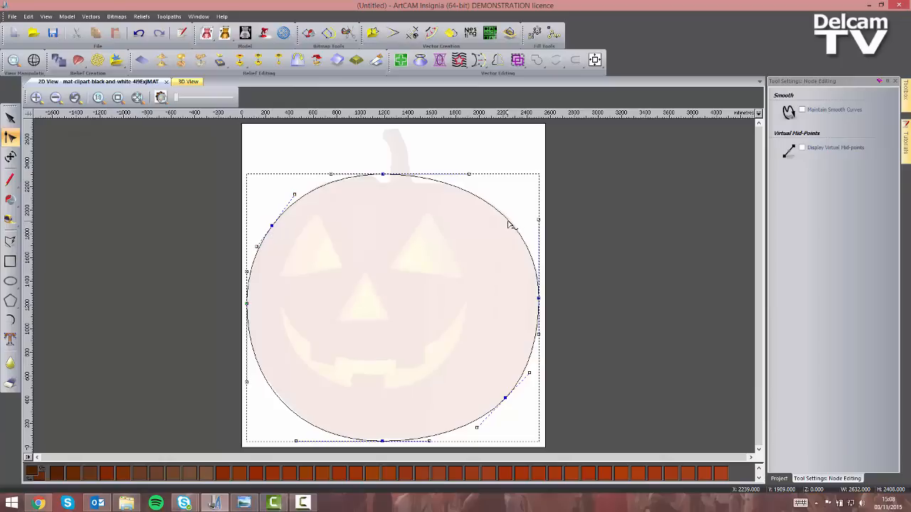
drag(508, 223, 510, 223)
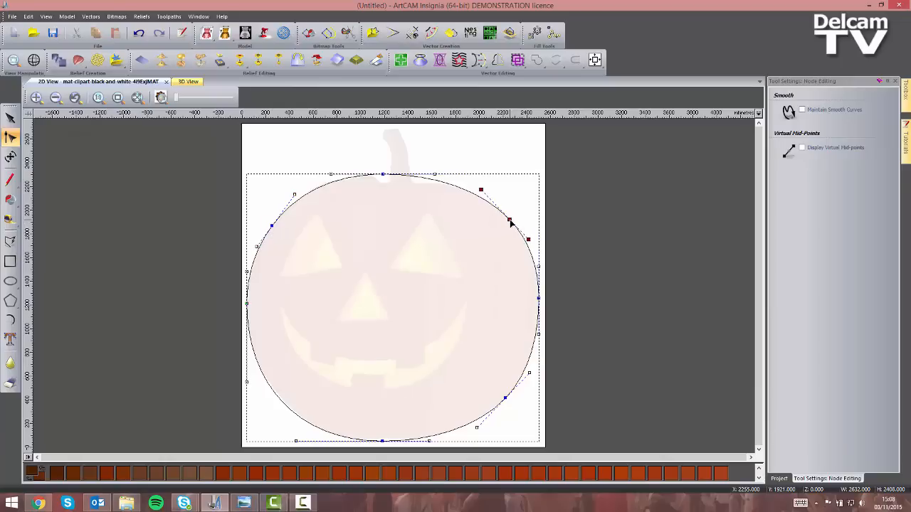
click(161, 97)
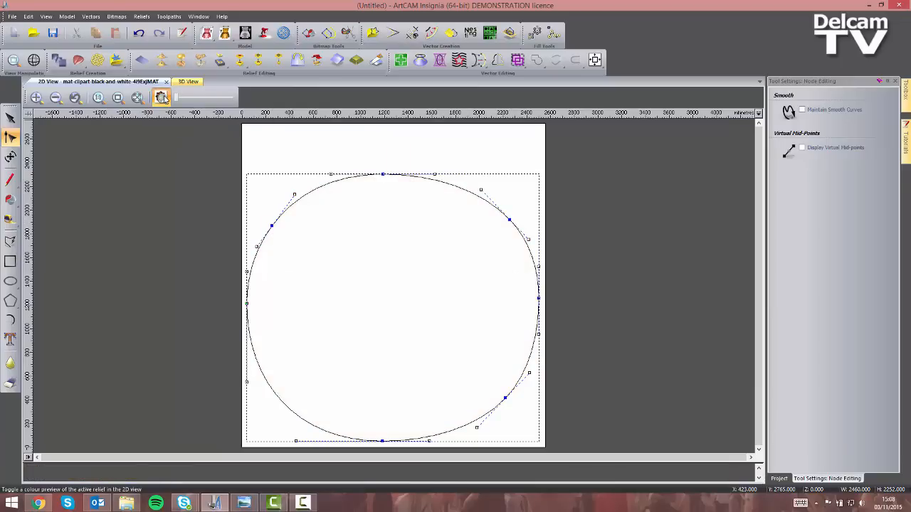
click(162, 98)
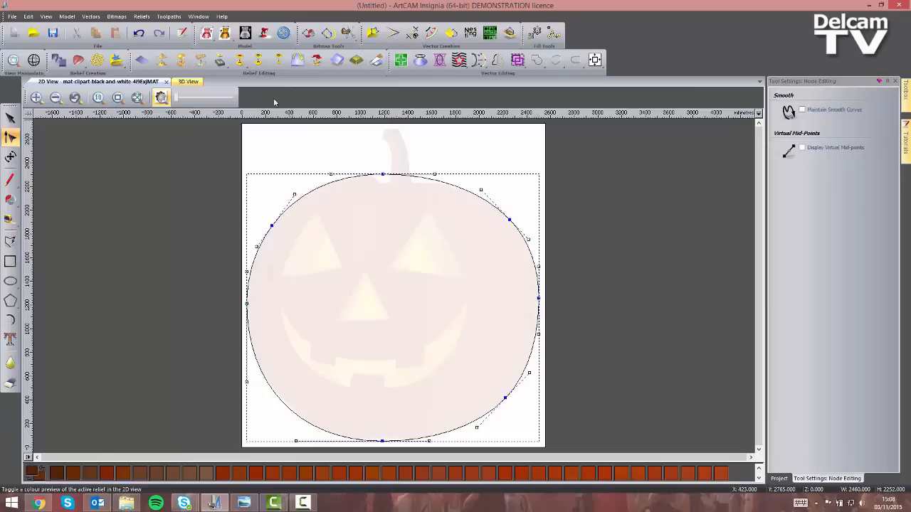
click(894, 81)
click(449, 259)
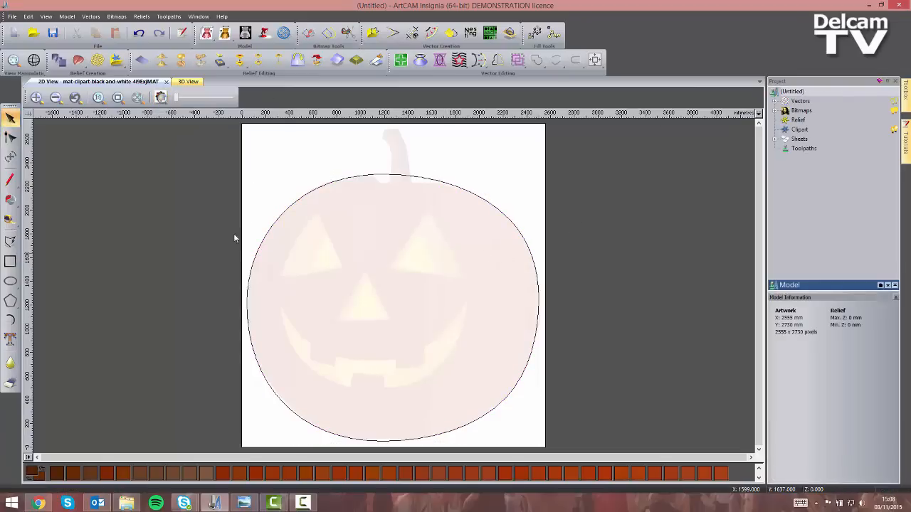
- Trace the left edge of the pumpkin's stem with a smooth polyline from its base to its tip
click(10, 240)
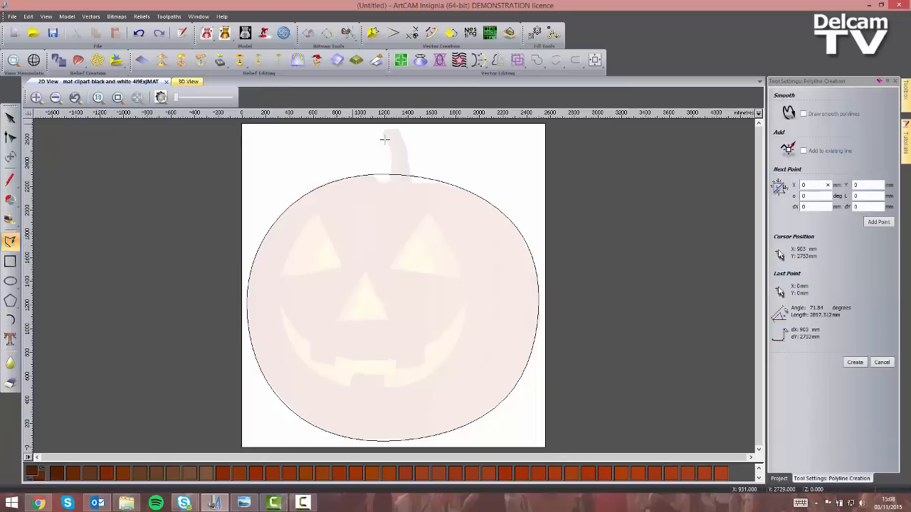
scroll(395, 136, up, 2)
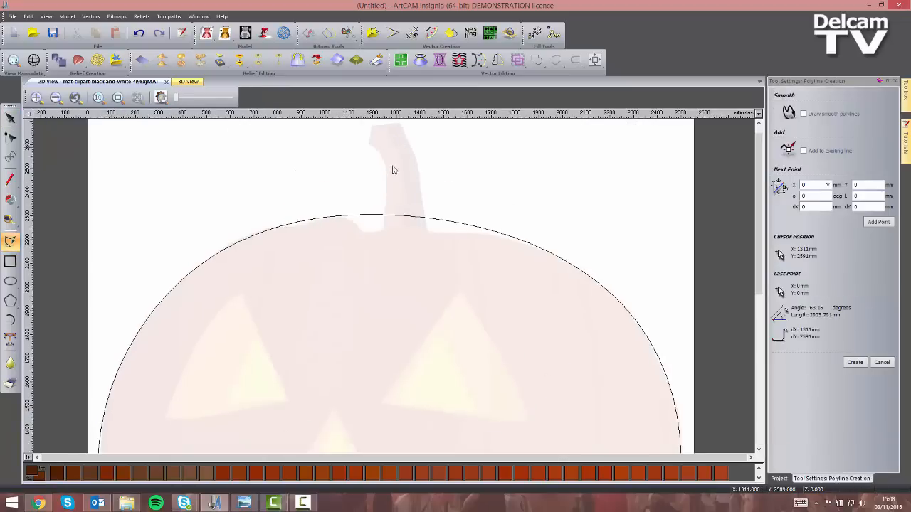
middle_drag(399, 155, 377, 187)
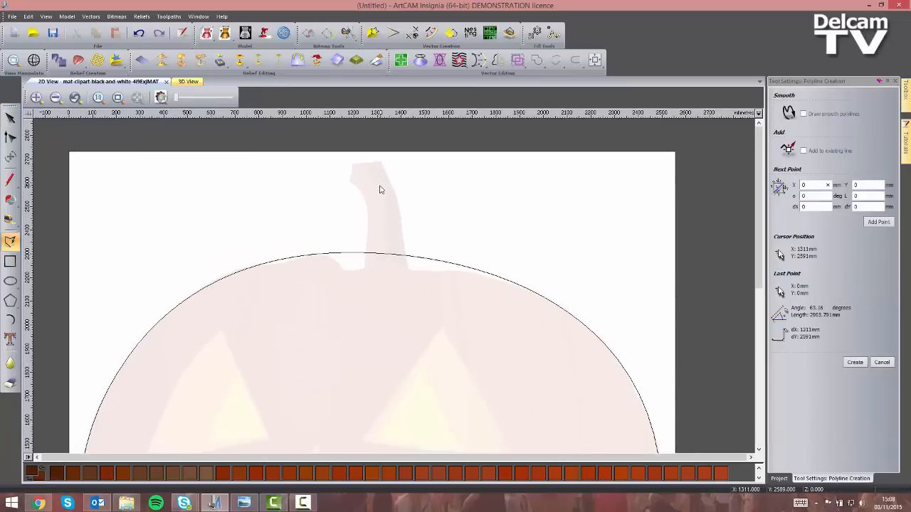
click(803, 114)
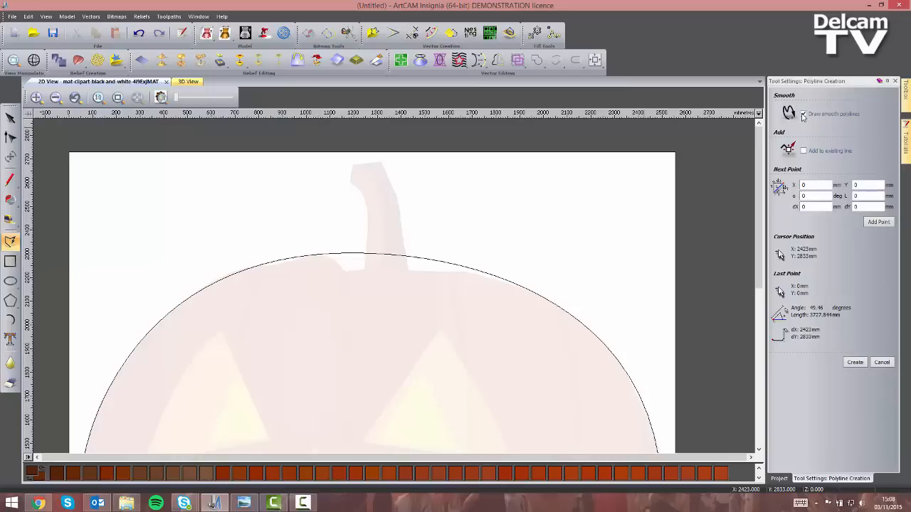
click(366, 268)
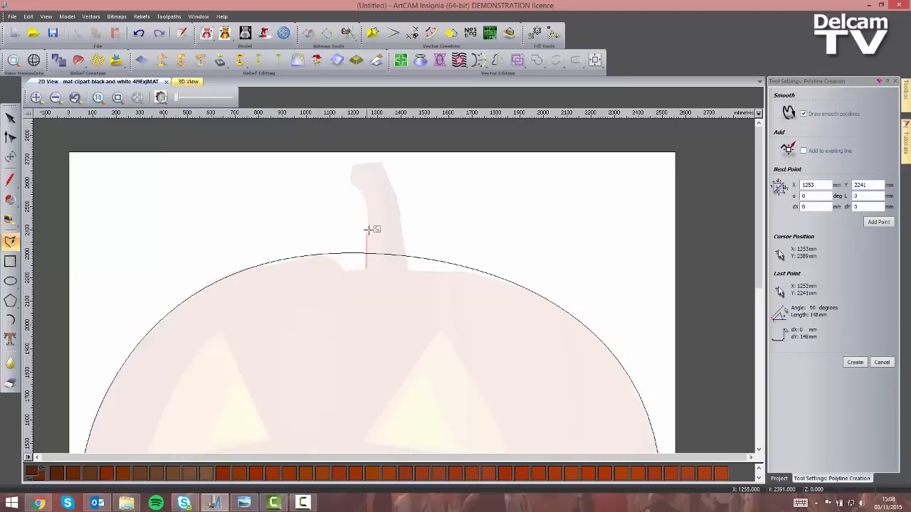
click(368, 198)
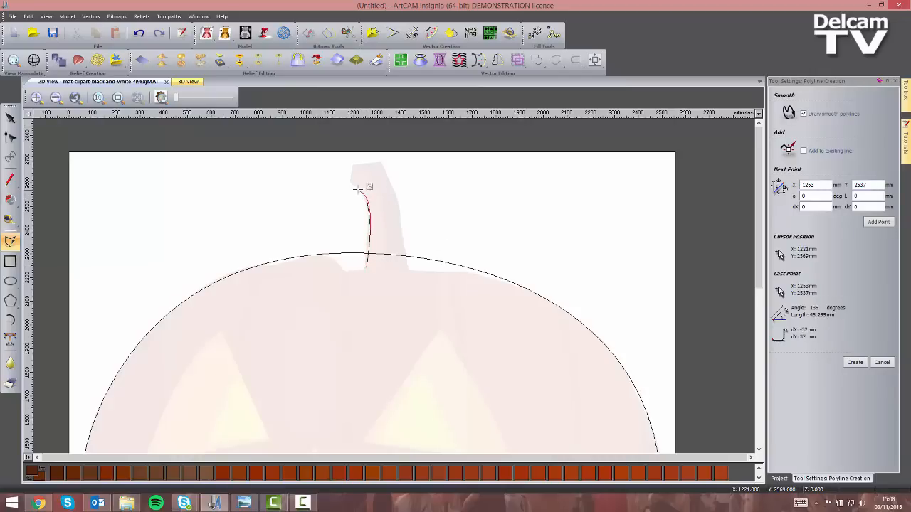
click(349, 182)
key(Escape)
- Trace the stem's right edge with a smooth polyline and close the stem's top with a line between both edges
click(409, 268)
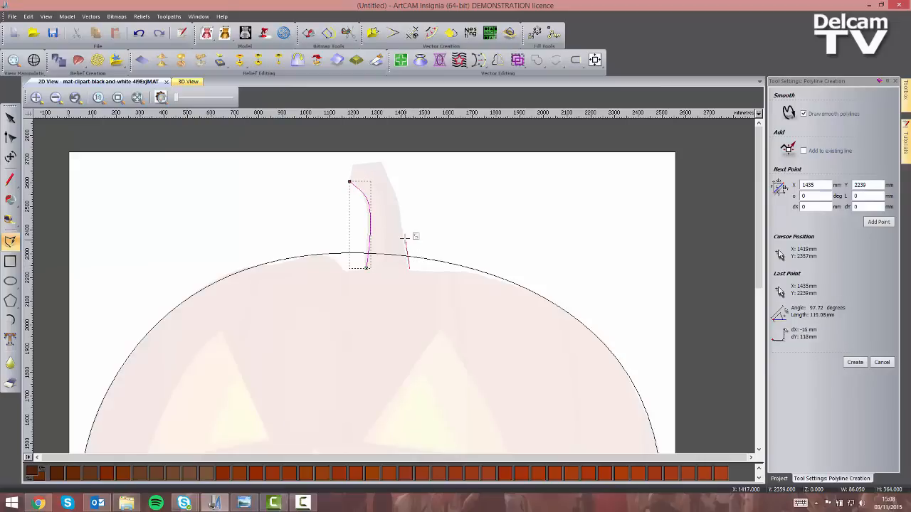
click(396, 191)
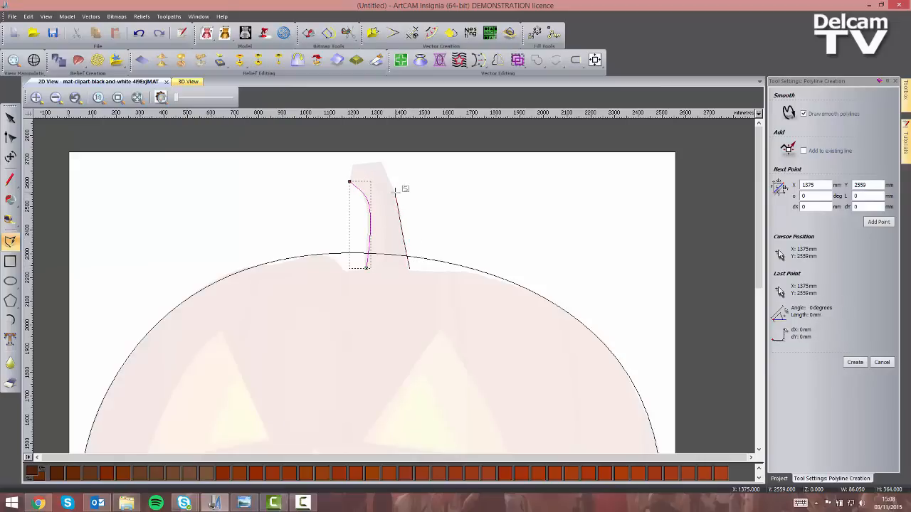
click(381, 161)
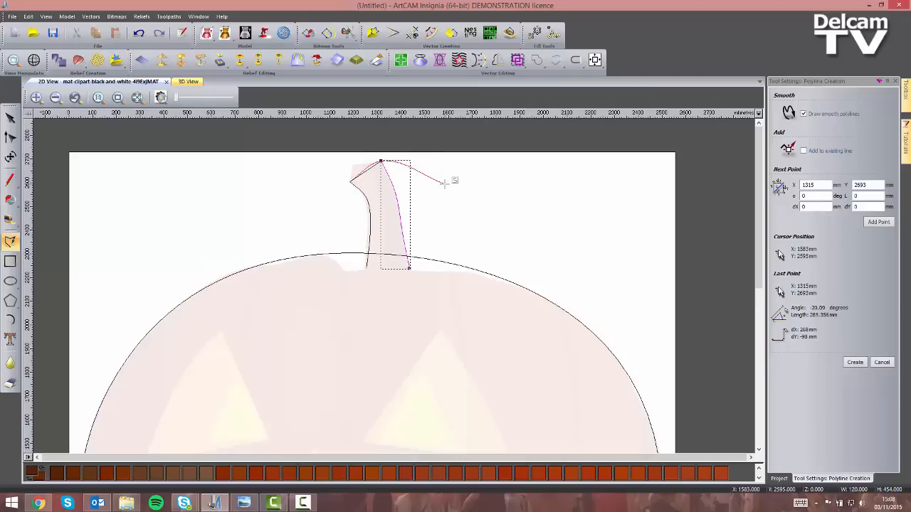
key(Escape)
key(Escape)
- Split the body and stem vectors where they intersect and delete the overlapping pieces at the stem's base
scroll(431, 248, down, 2)
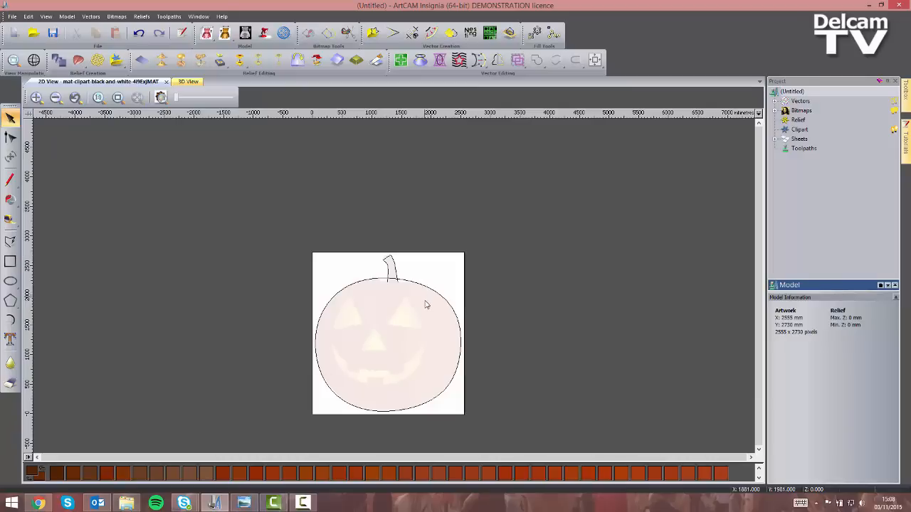
scroll(423, 302, up, 2)
drag(431, 306, 289, 171)
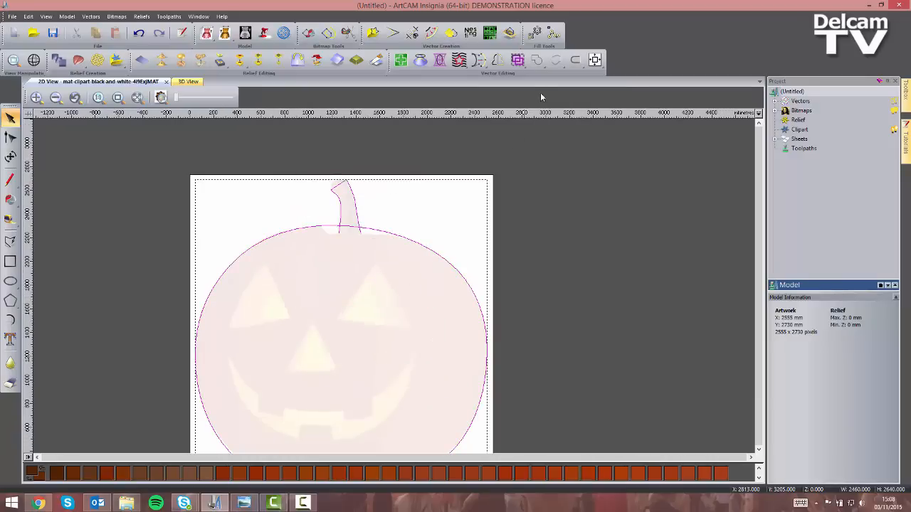
drag(540, 65, 539, 157)
click(337, 261)
scroll(342, 226, up, 3)
click(368, 251)
key(Delete)
click(407, 274)
key(Delete)
click(323, 272)
key(Delete)
scroll(351, 287, down, 3)
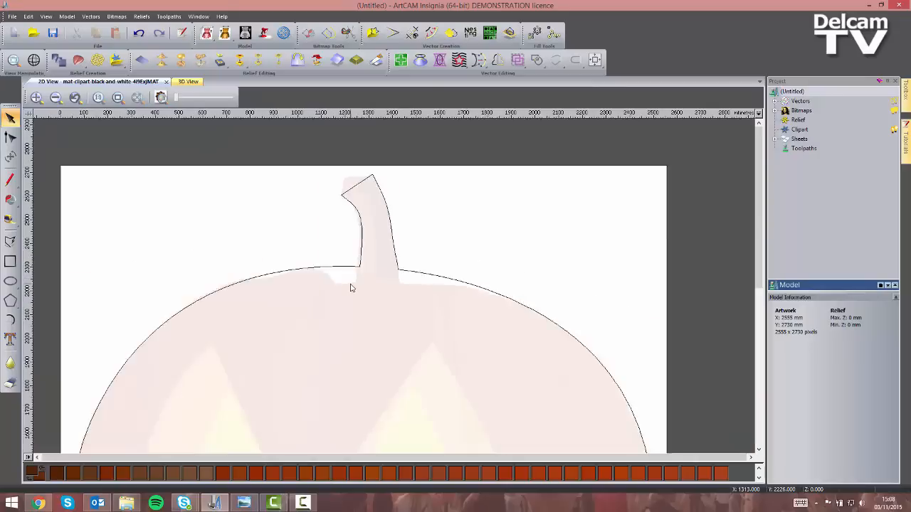
- Join all the body and stem vectors at their coincident nodes with a 0.025 mm tolerance
drag(432, 330, 340, 228)
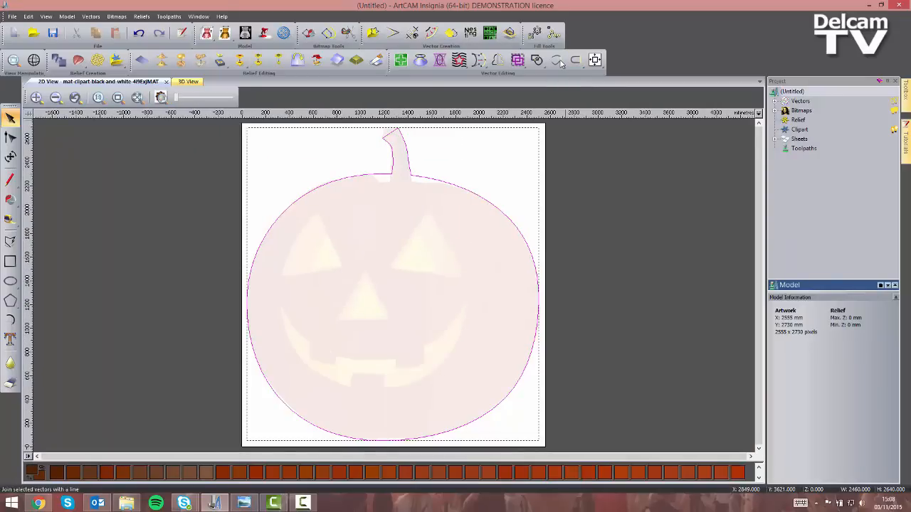
click(557, 60)
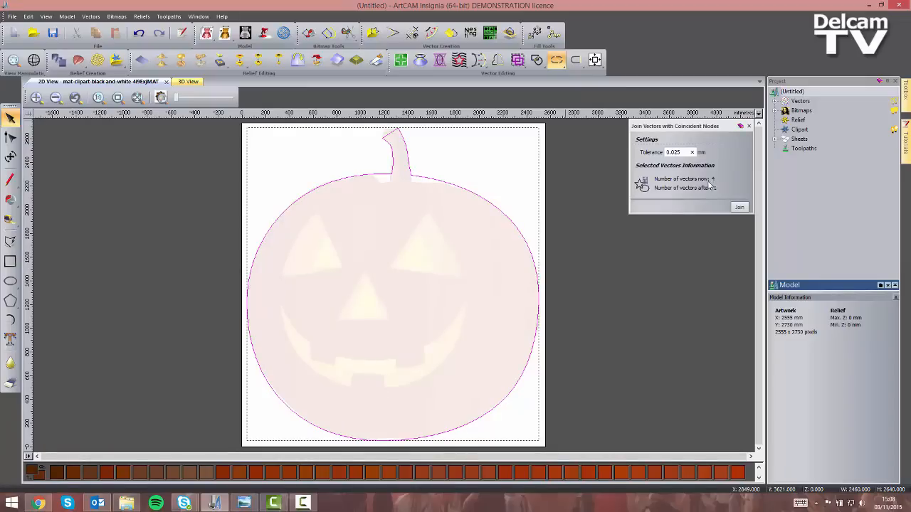
click(739, 207)
click(748, 127)
click(608, 234)
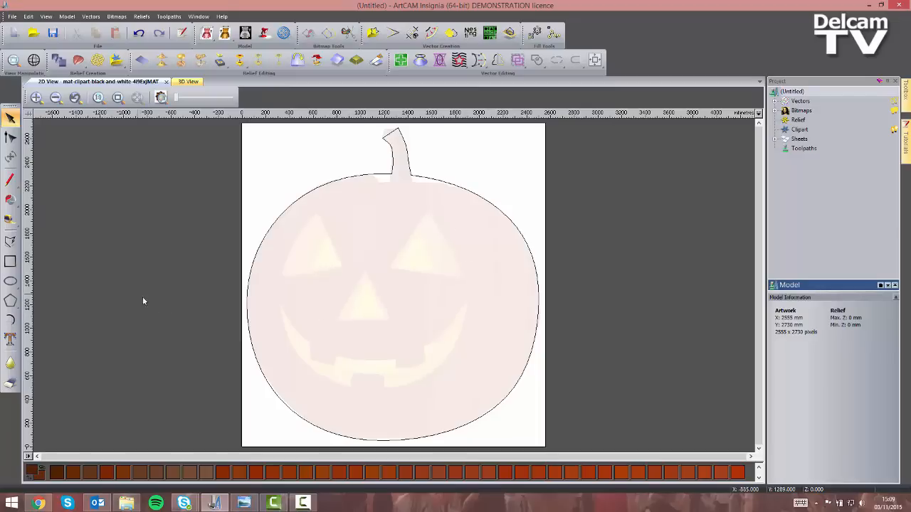
- Trace the pumpkin's left eye as a closed triangle with a polyline, with smooth polylines turned off
click(10, 241)
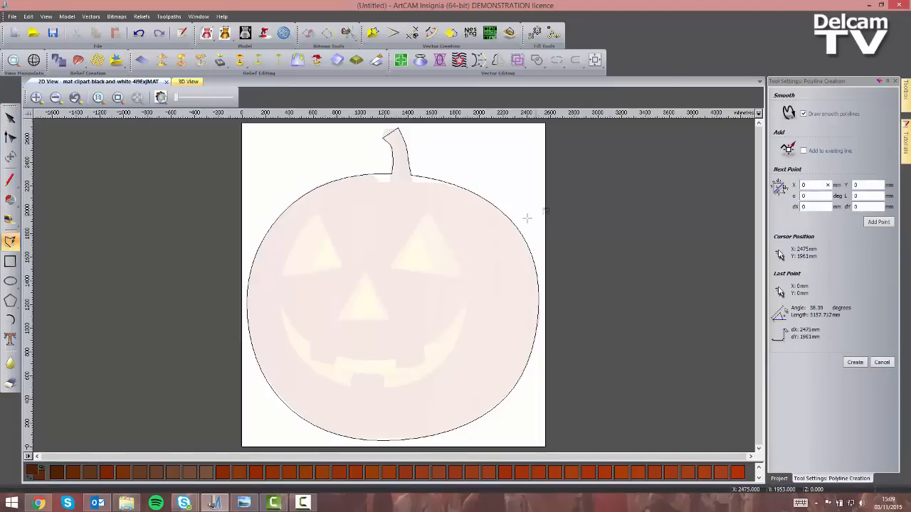
click(803, 113)
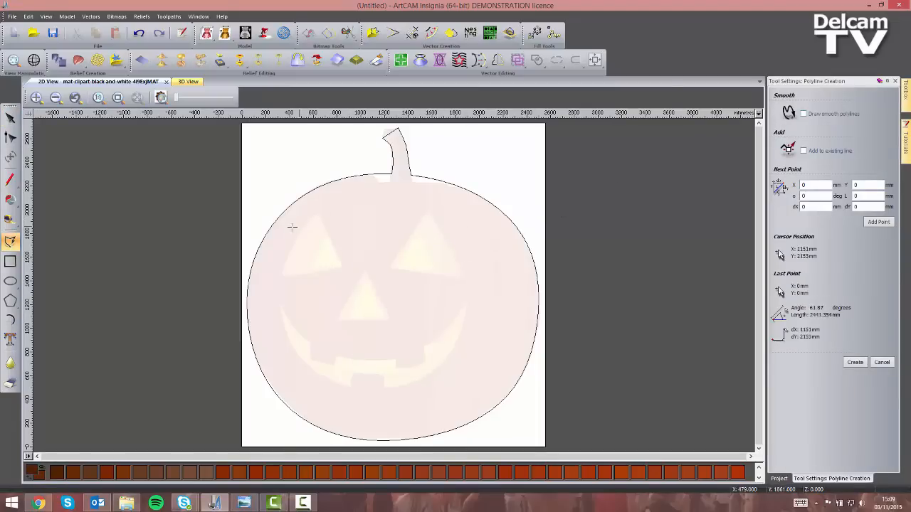
click(282, 271)
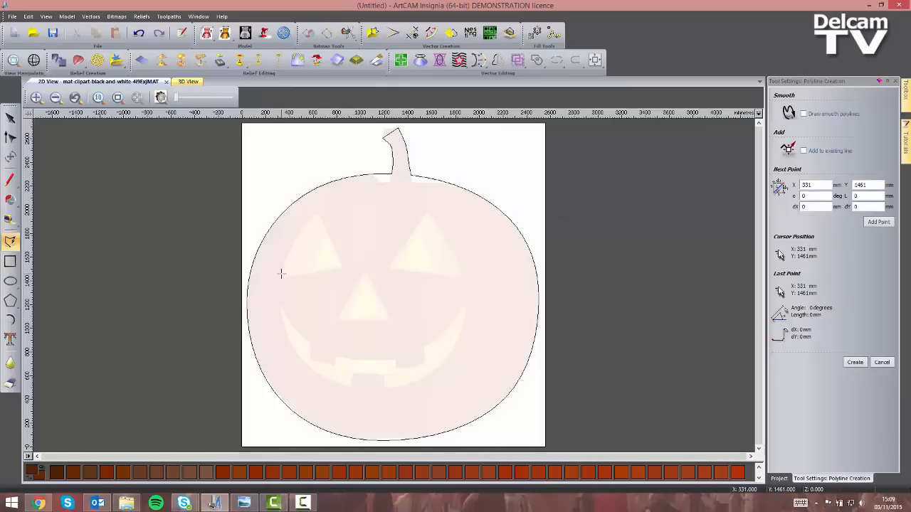
click(317, 213)
click(342, 265)
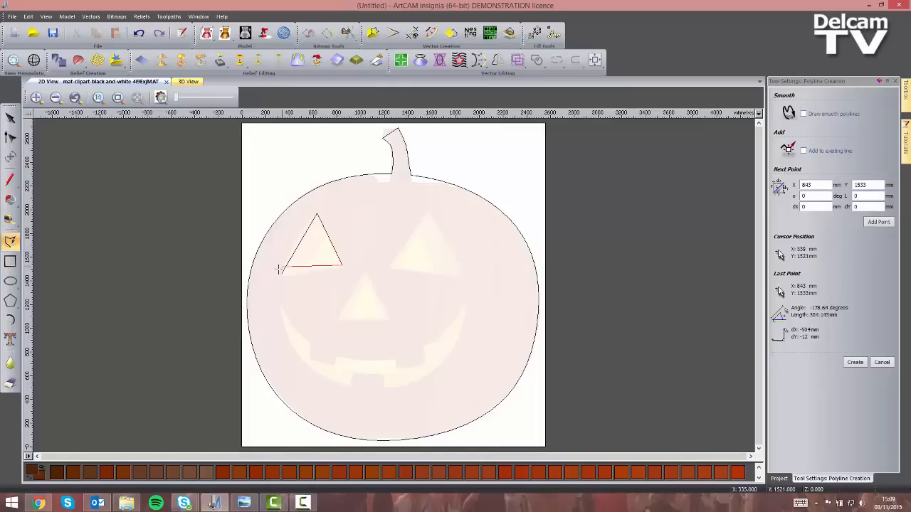
click(282, 272)
- Trace the pumpkin's right eye as a closed straight-sided triangle
click(390, 267)
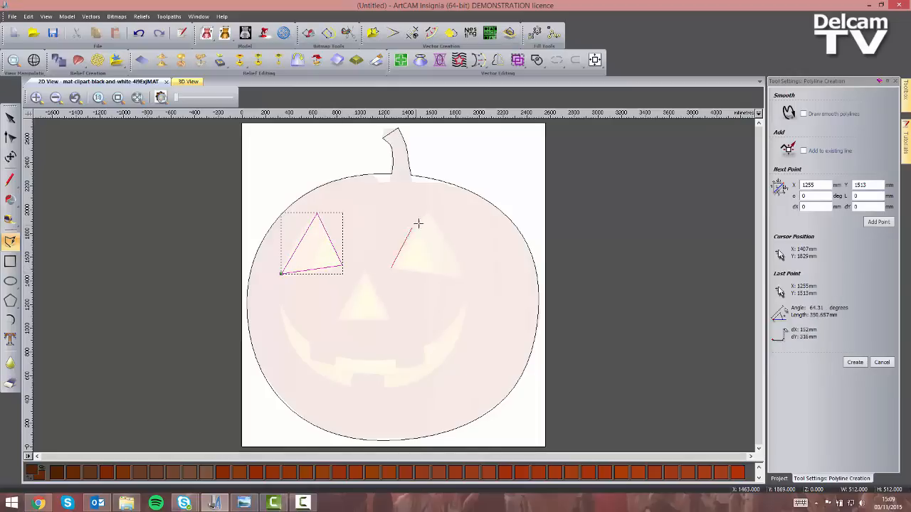
click(427, 215)
click(461, 273)
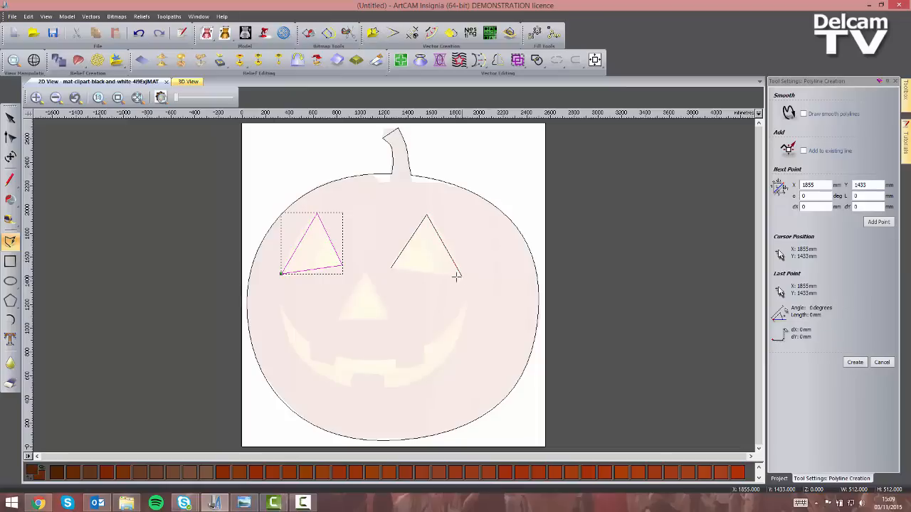
click(390, 268)
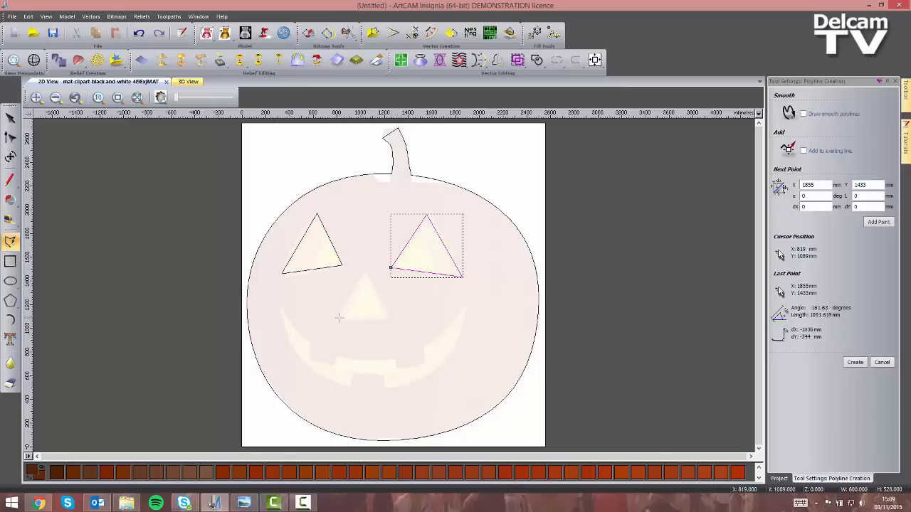
- Trace the pumpkin's nose as a closed straight-sided triangle
click(337, 320)
click(365, 273)
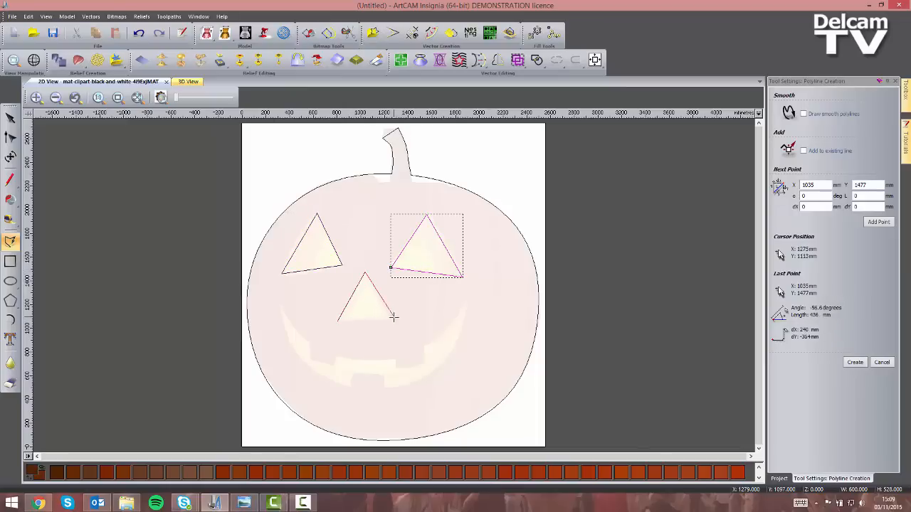
click(388, 318)
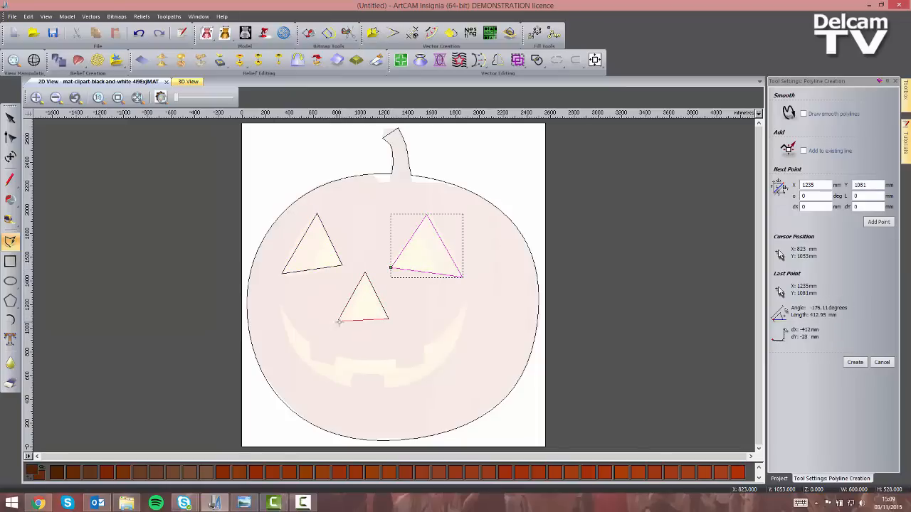
click(338, 321)
- Trace the left tooth on the mouth's upper edge with an open straight polyline
scroll(356, 359, up, 2)
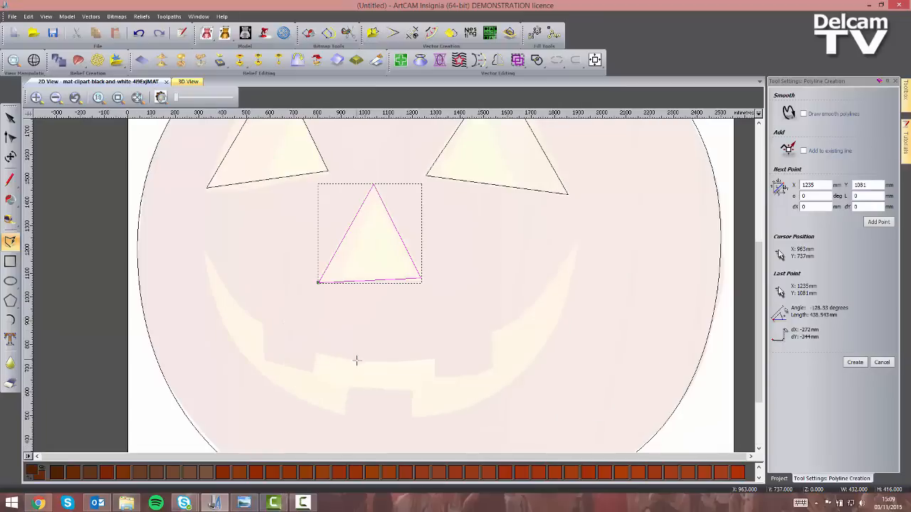
middle_drag(359, 364, 358, 340)
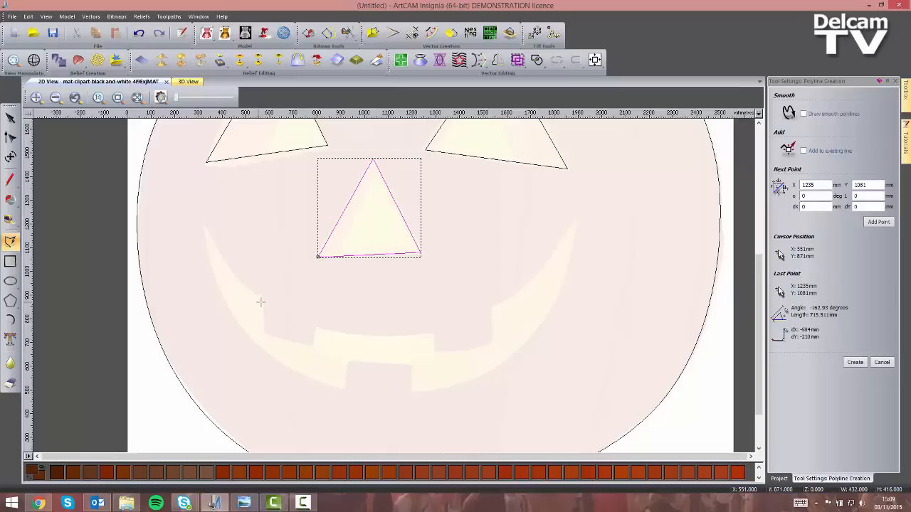
click(263, 297)
click(264, 333)
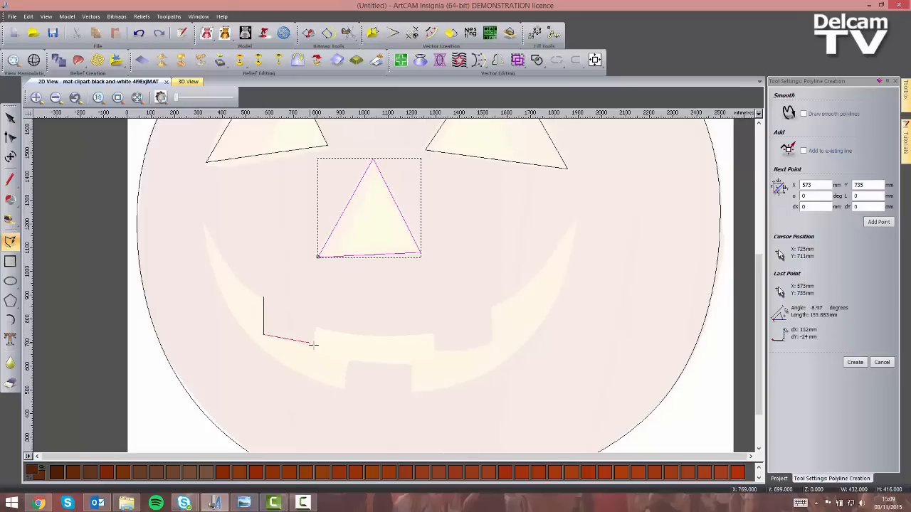
click(312, 347)
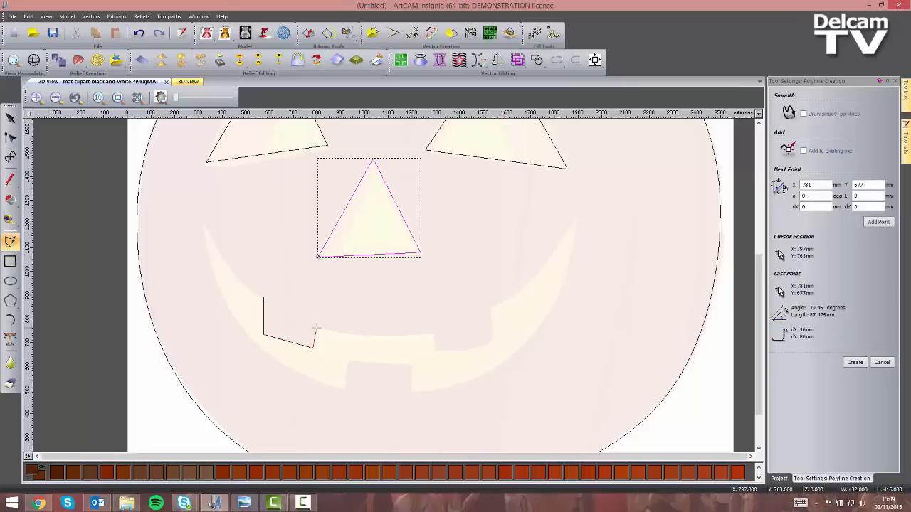
right_click(430, 333)
- Trace the right tooth on the mouth's upper edge with an open straight polyline
click(434, 334)
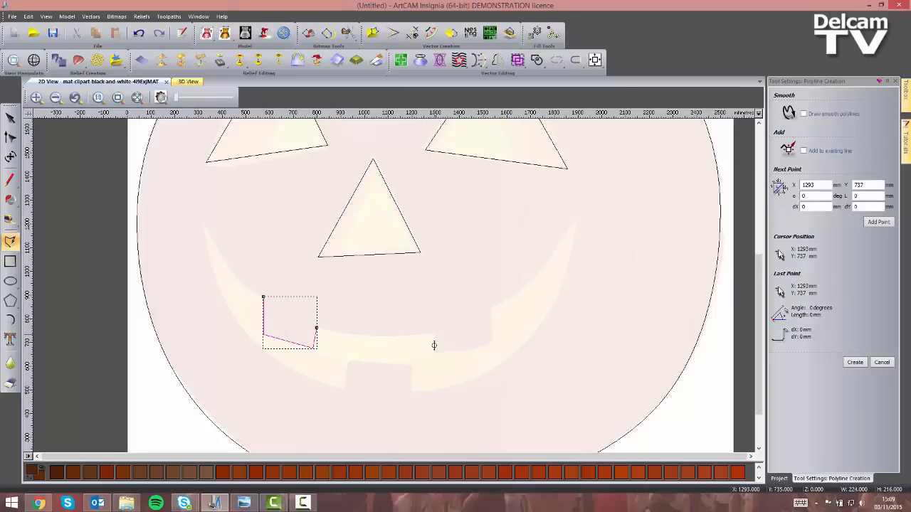
click(434, 350)
click(493, 342)
right_click(336, 387)
- Trace the single tooth on the mouth's lower edge with an open straight polyline
click(345, 390)
click(349, 361)
click(412, 364)
click(412, 390)
right_click(439, 396)
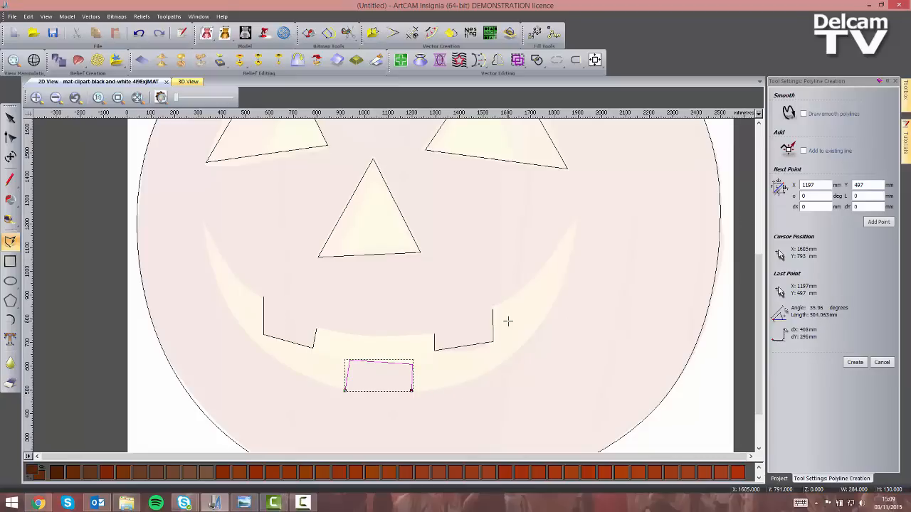
- Trace the upper and lower curves of the mouth's left end with smooth polylines, linking them to the adjacent teeth
click(802, 114)
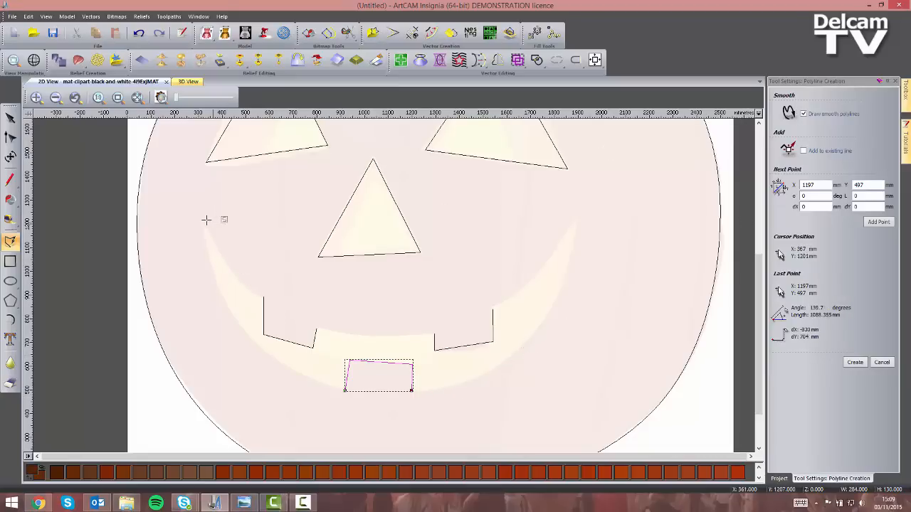
mouse_move(202, 221)
mouse_down()
mouse_move(237, 259)
mouse_move(228, 259)
mouse_move(244, 291)
mouse_up()
click(263, 297)
click(203, 221)
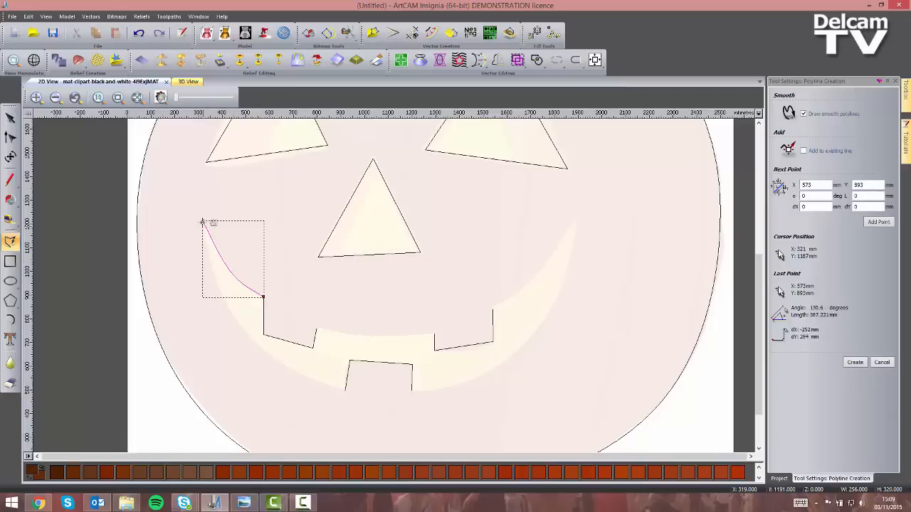
click(229, 310)
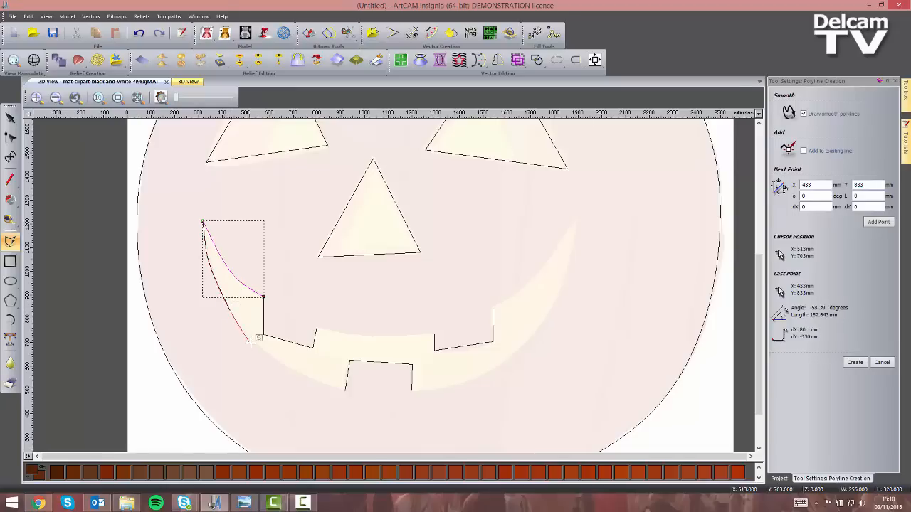
click(319, 379)
click(344, 390)
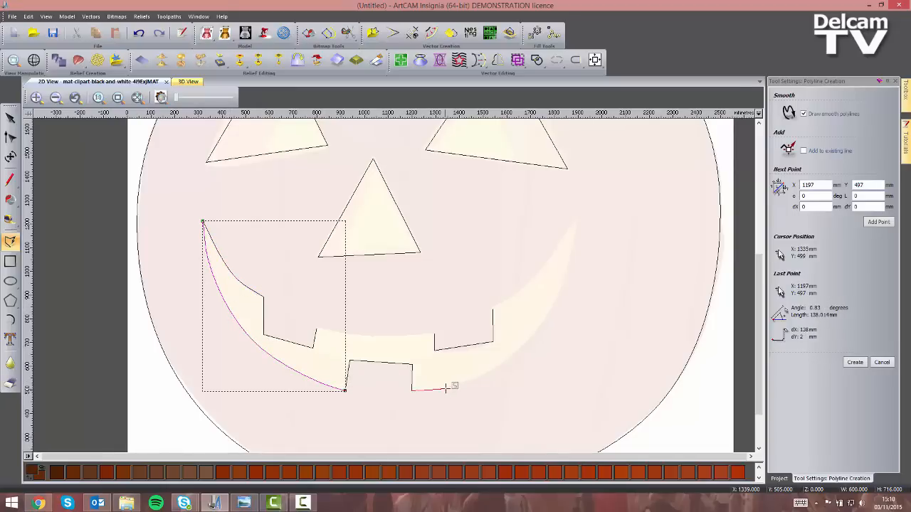
- Trace the lower and upper curves of the mouth's right end with smooth polylines, meeting at the mouth's corner
click(492, 370)
click(524, 342)
click(559, 294)
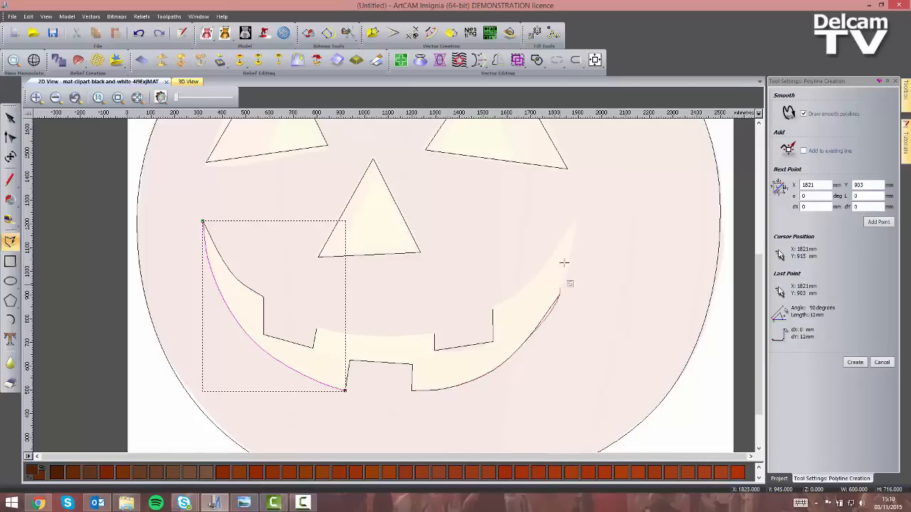
click(579, 213)
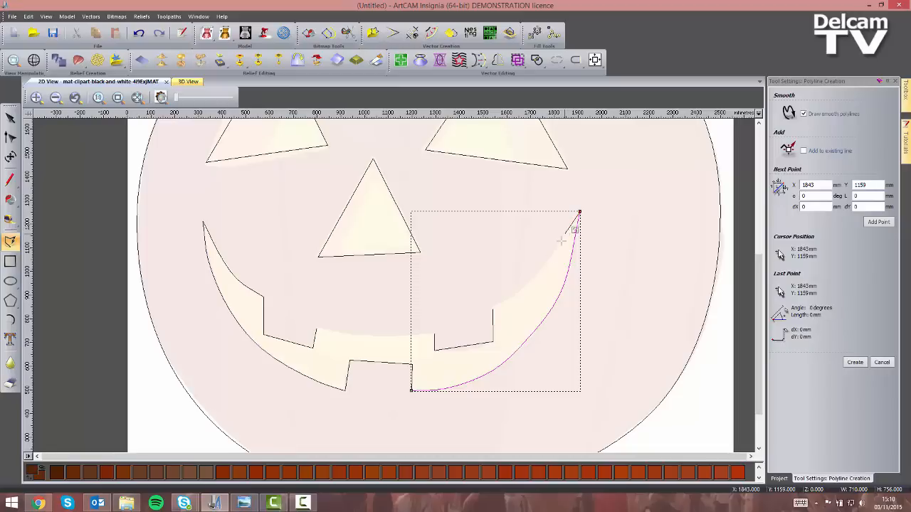
click(515, 292)
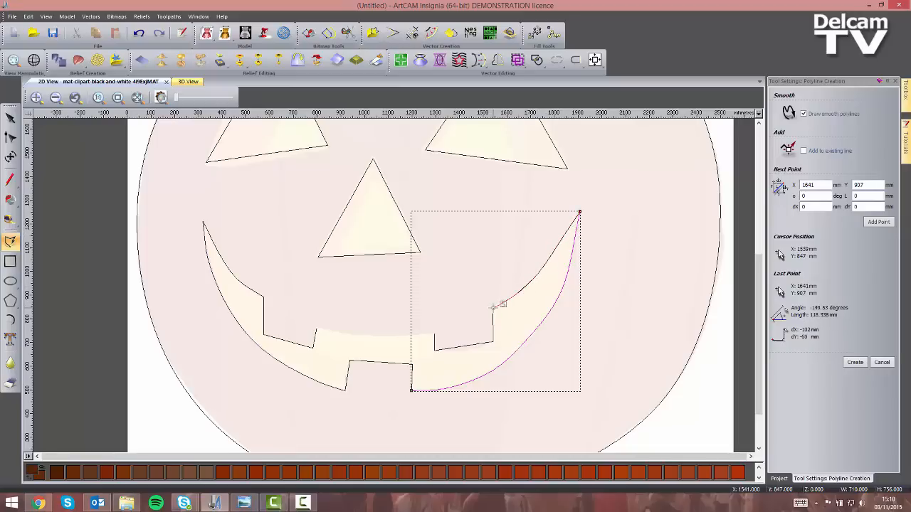
click(491, 308)
- Trace the mouth's upper edge between the two upper teeth with a smooth polyline and finish the polyline creation
click(317, 328)
click(349, 334)
click(378, 337)
click(433, 335)
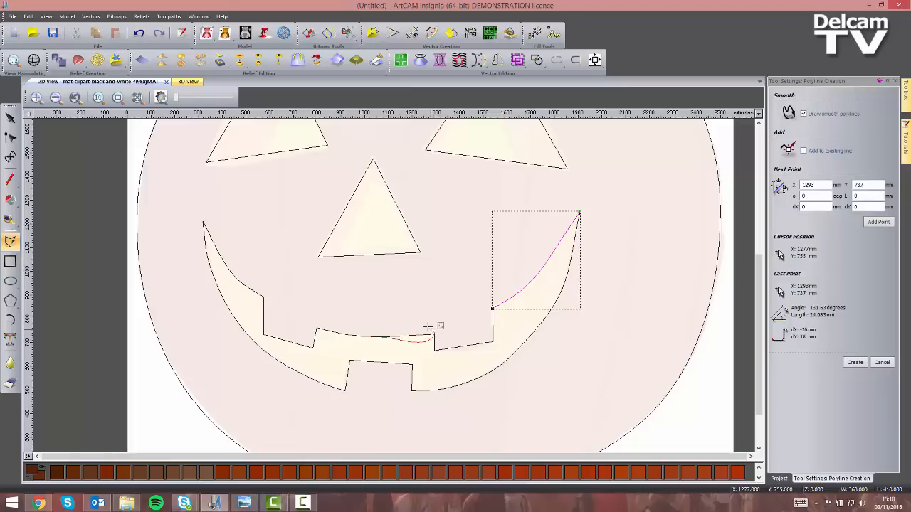
key(Escape)
click(418, 314)
- Join all the separate mouth vectors into one closed outline
scroll(542, 411, down, 2)
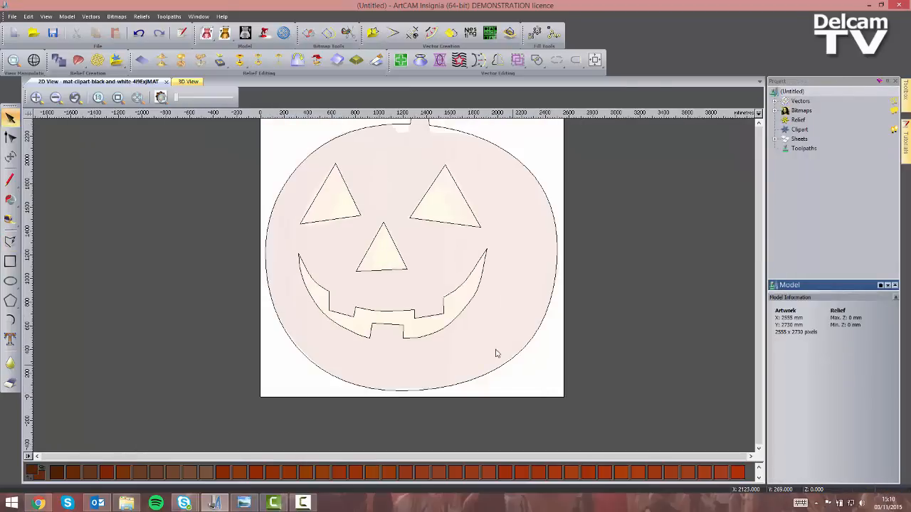
drag(487, 351, 295, 246)
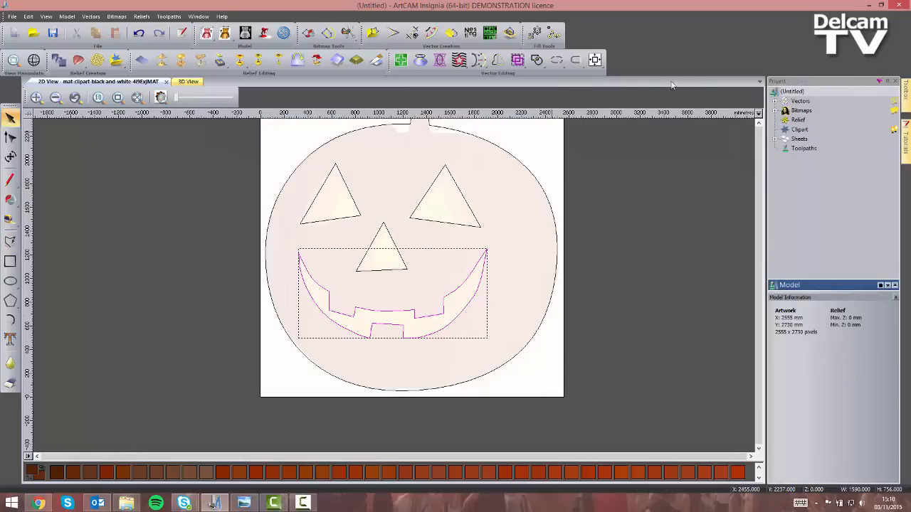
click(556, 60)
click(739, 207)
click(748, 126)
click(587, 332)
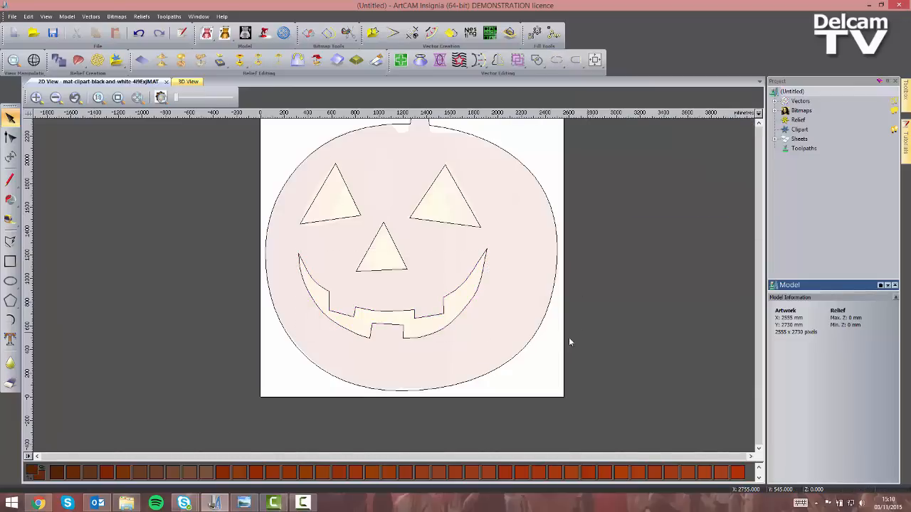
- Export all the pumpkin vectors as an EPS file named pumpkin in the Halloween_Webinar_29-10-15 folder
scroll(497, 337, down, 2)
drag(483, 351, 311, 157)
scroll(337, 169, up, 2)
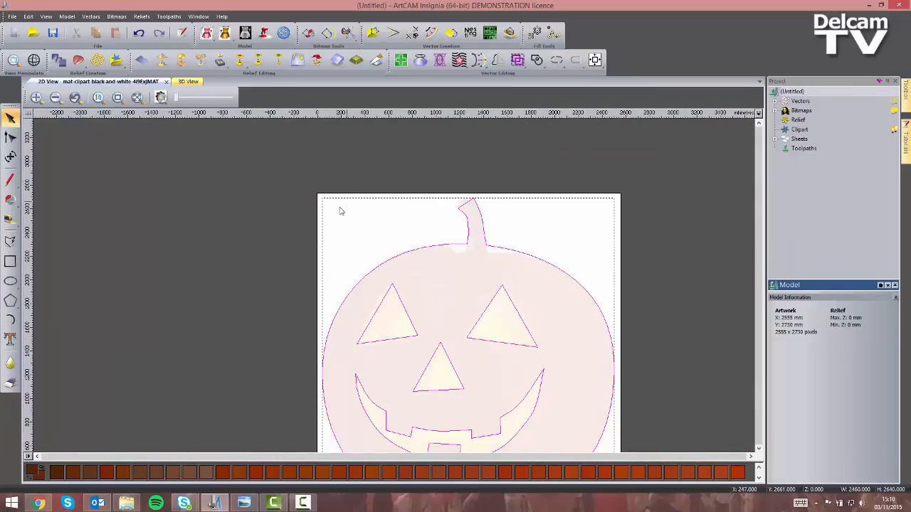
click(92, 16)
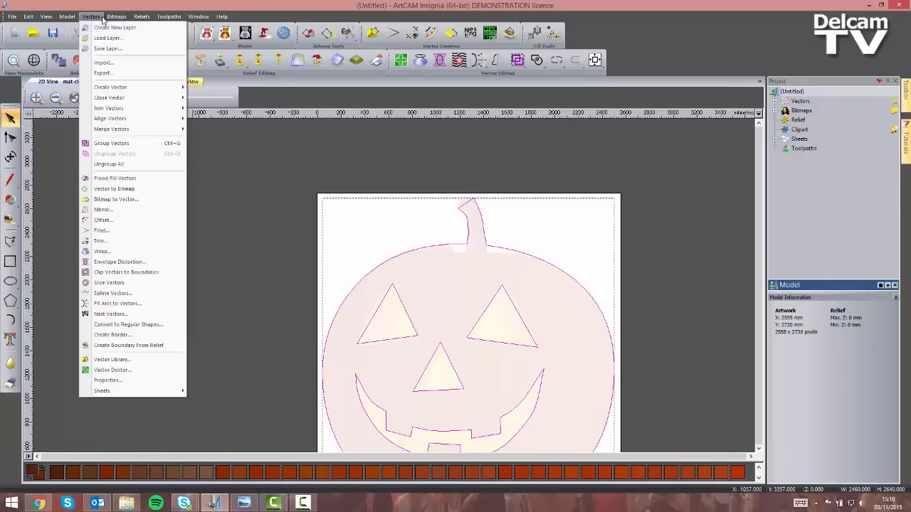
click(132, 74)
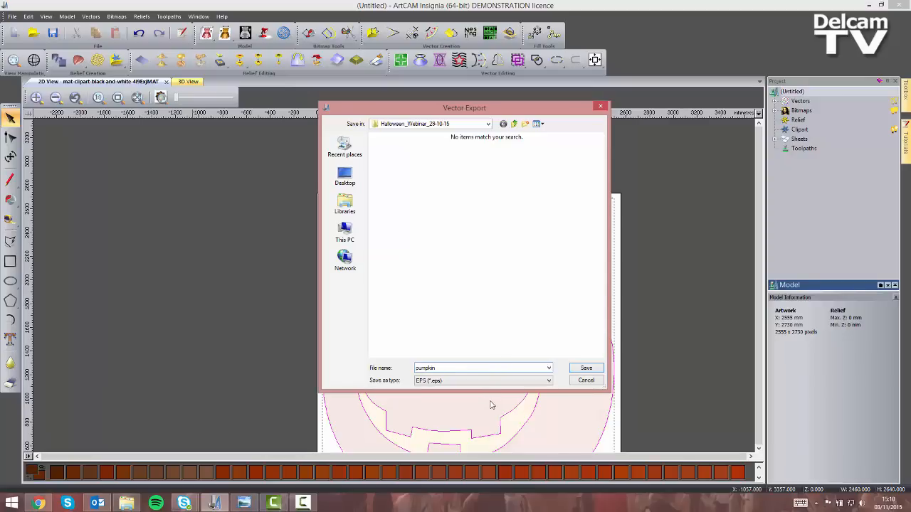
click(576, 372)
- Open the AD8_halloween111 image as a new model without saving the changes to the pumpkin model
scroll(535, 360, down, 2)
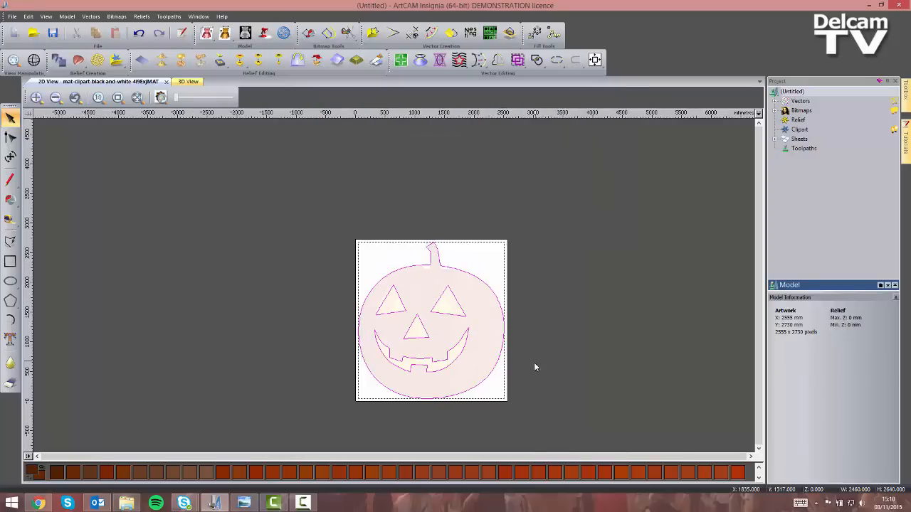
middle_drag(535, 387, 513, 368)
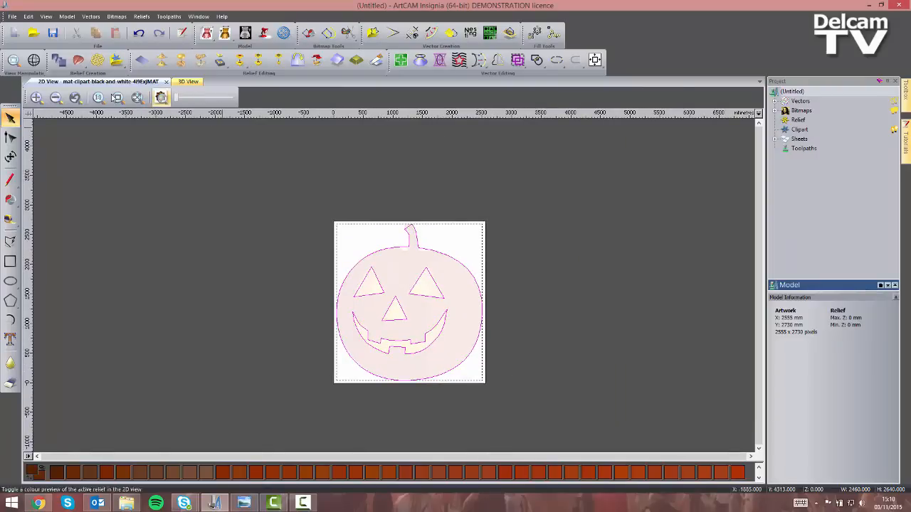
click(33, 33)
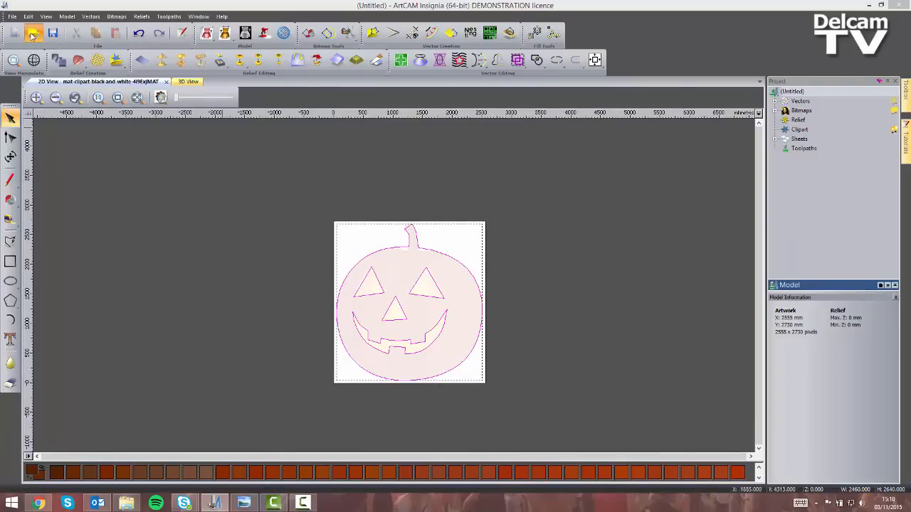
click(400, 168)
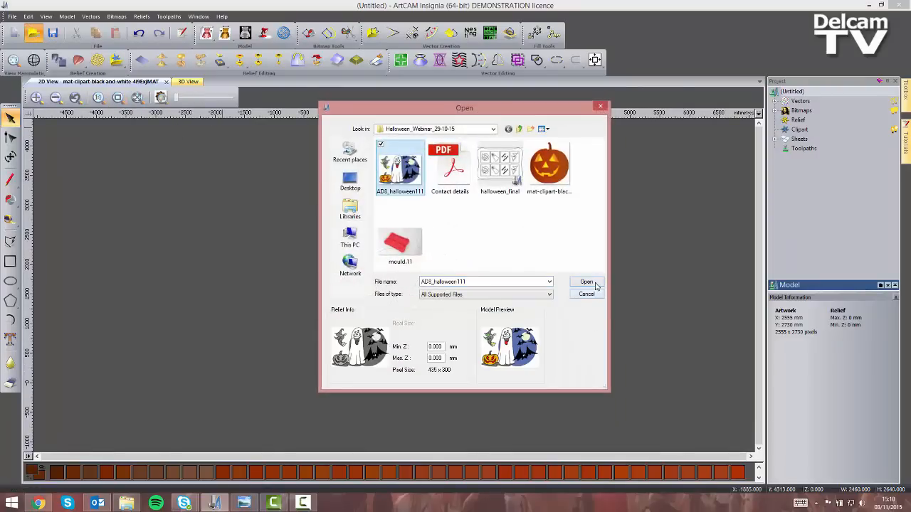
click(595, 285)
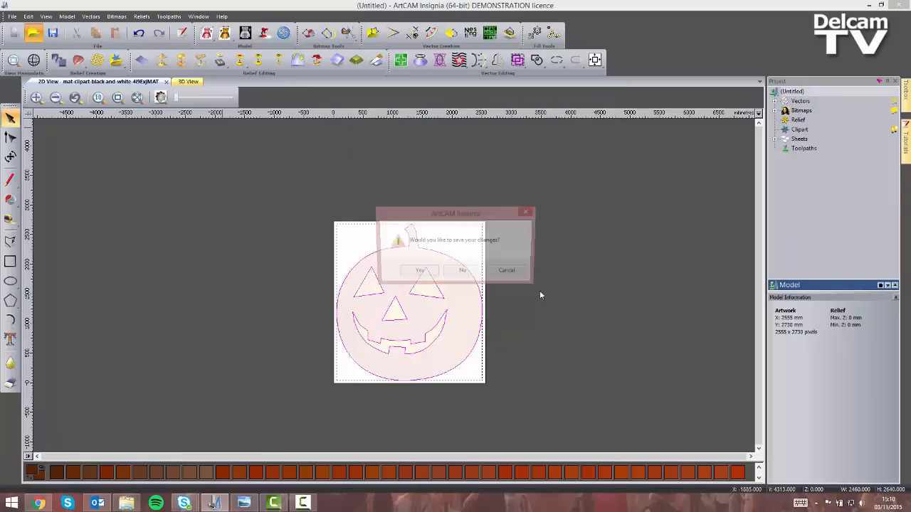
click(475, 274)
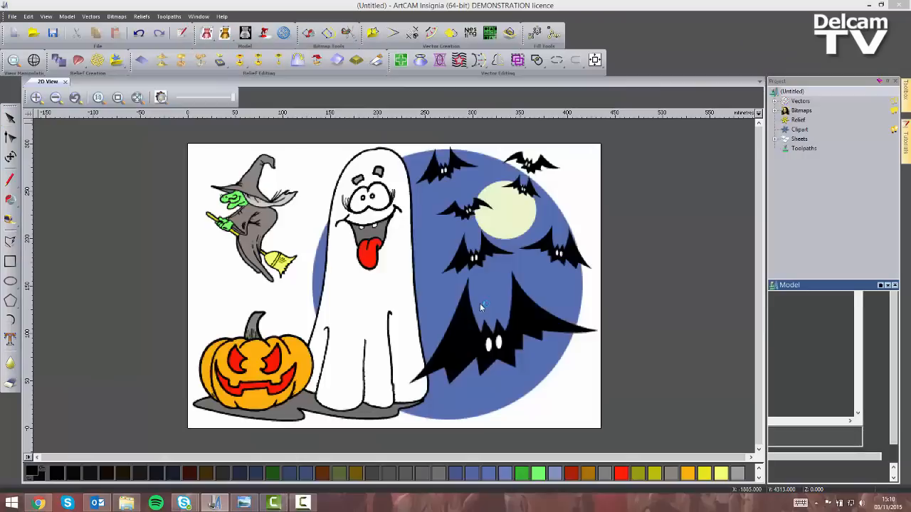
- Fade the clipart bitmap to its faintest and start a smooth polyline up the ghost's left side to the head
click(494, 300)
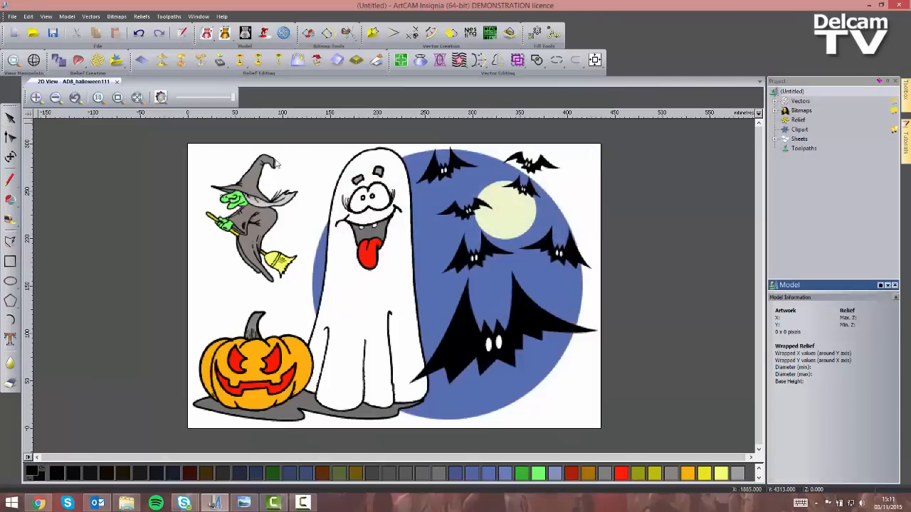
drag(208, 100, 176, 98)
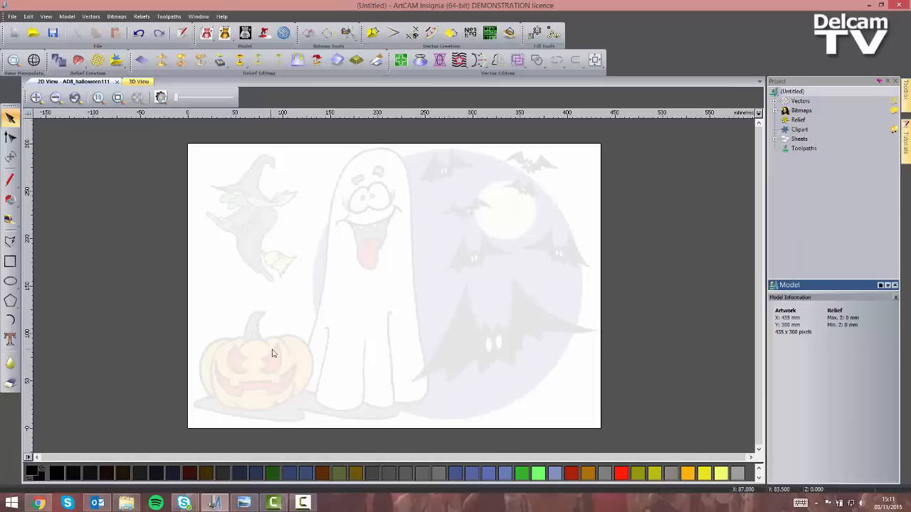
click(10, 241)
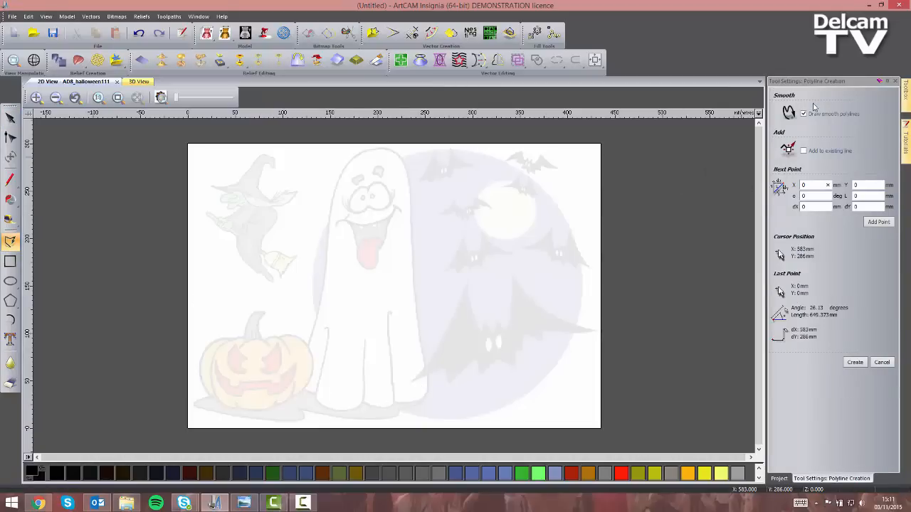
scroll(322, 327, up, 2)
click(296, 361)
click(318, 285)
click(333, 156)
middle_drag(333, 144, 328, 278)
click(333, 217)
click(355, 147)
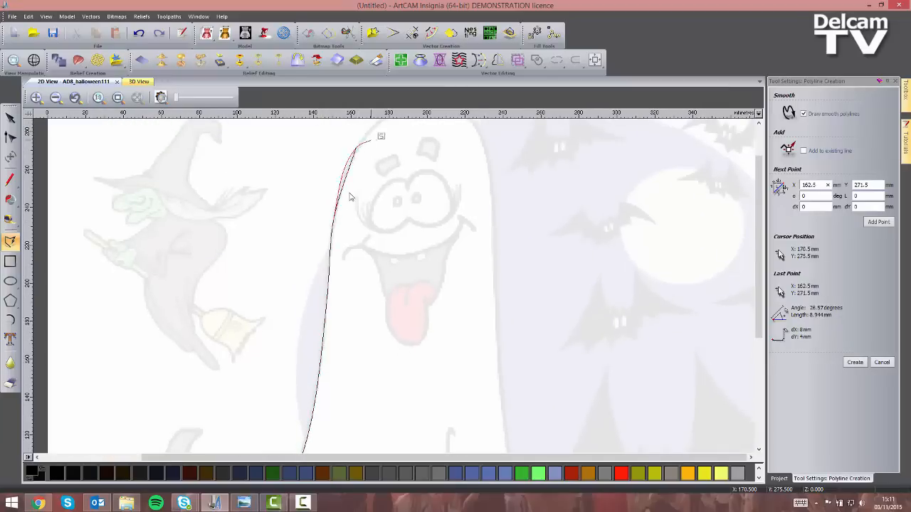
- Continue the smooth polyline over the top of the ghost's head and down its right side towards the hem
middle_drag(370, 140, 303, 273)
click(325, 244)
click(380, 236)
click(416, 277)
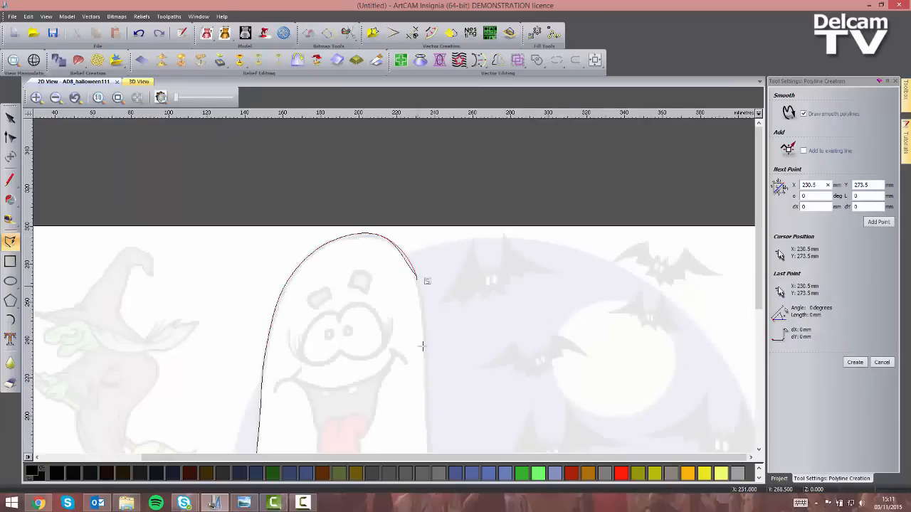
click(427, 379)
middle_drag(425, 386, 398, 214)
click(403, 302)
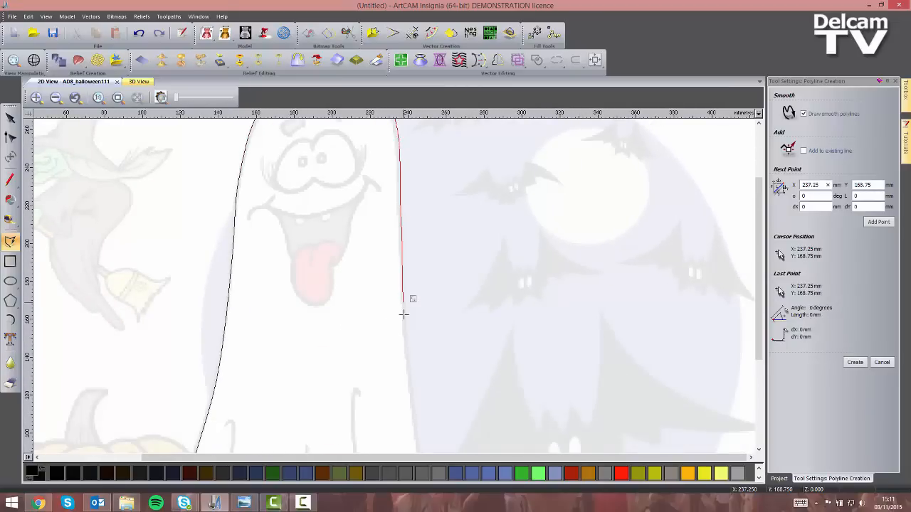
middle_drag(416, 386, 372, 171)
click(377, 264)
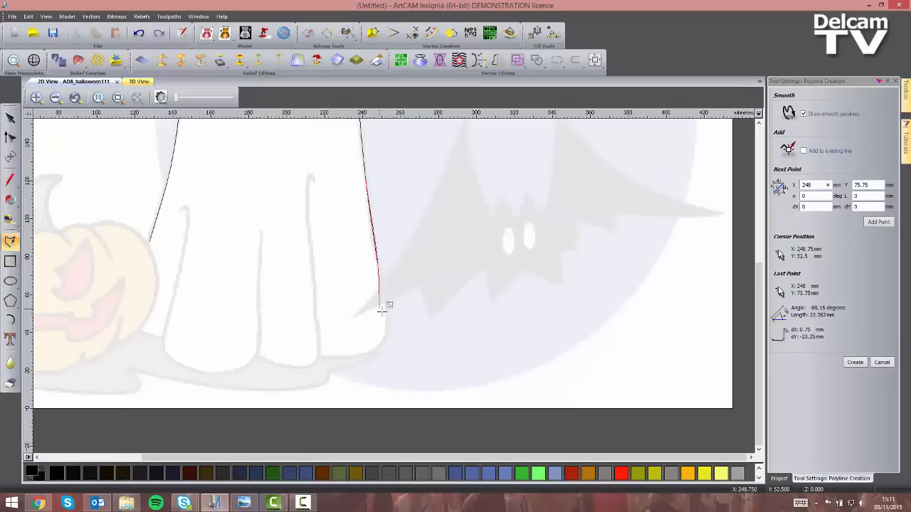
- Trace the ghost's wavy bottom hem from right to left, close the outline at its start point and finish the polyline
click(387, 328)
click(322, 356)
click(294, 368)
click(261, 358)
click(245, 366)
click(215, 373)
click(177, 367)
click(163, 341)
click(137, 333)
click(121, 323)
click(148, 242)
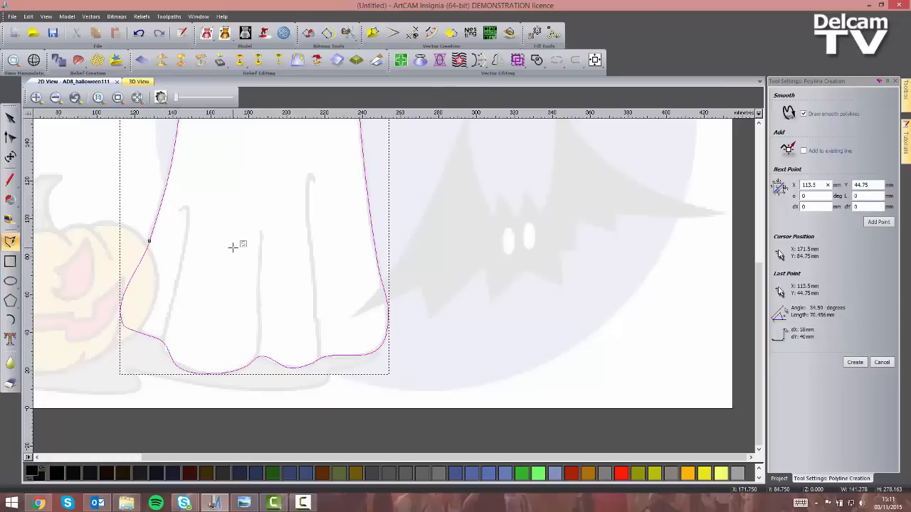
key(Escape)
scroll(243, 263, down, 2)
click(255, 223)
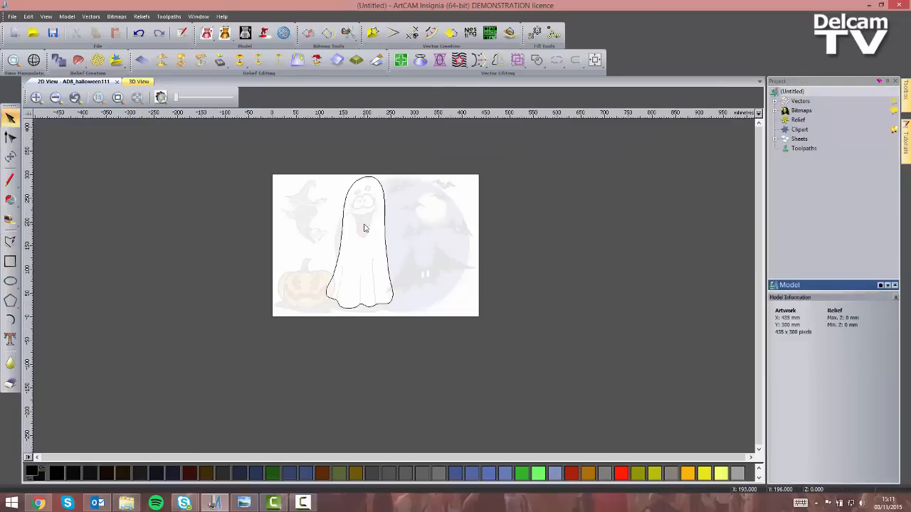
- Trace the upper edge of the ghost's mouth from corner to corner with a smooth polyline about 52 mm wide
scroll(363, 228, up, 2)
middle_drag(384, 229, 370, 282)
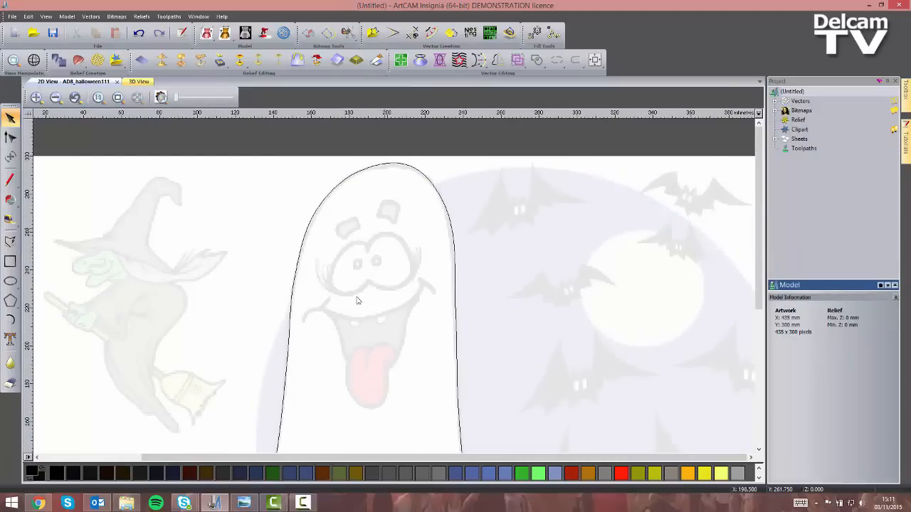
click(10, 240)
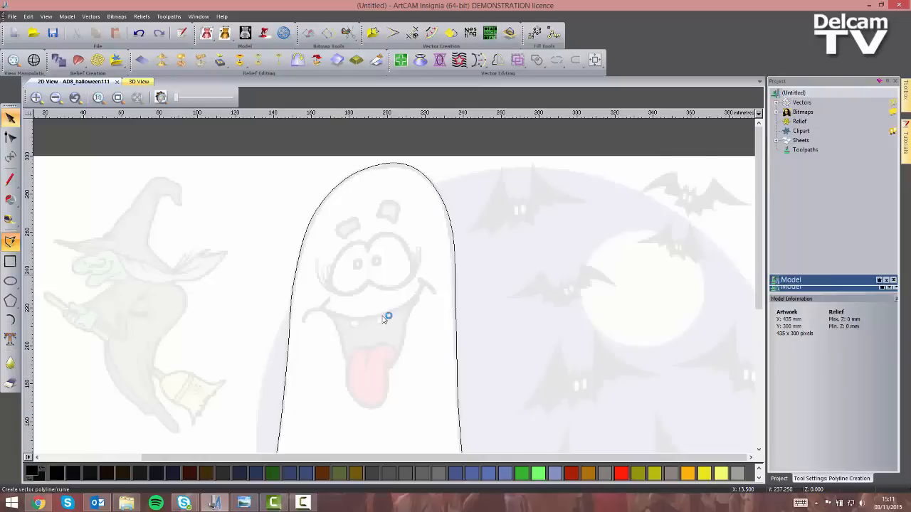
click(321, 307)
click(349, 318)
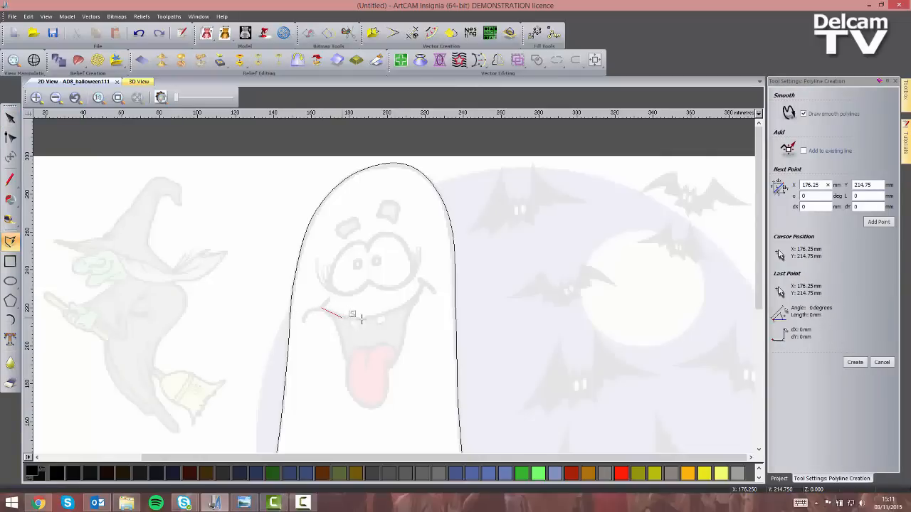
click(372, 315)
click(405, 308)
click(418, 292)
right_click(419, 295)
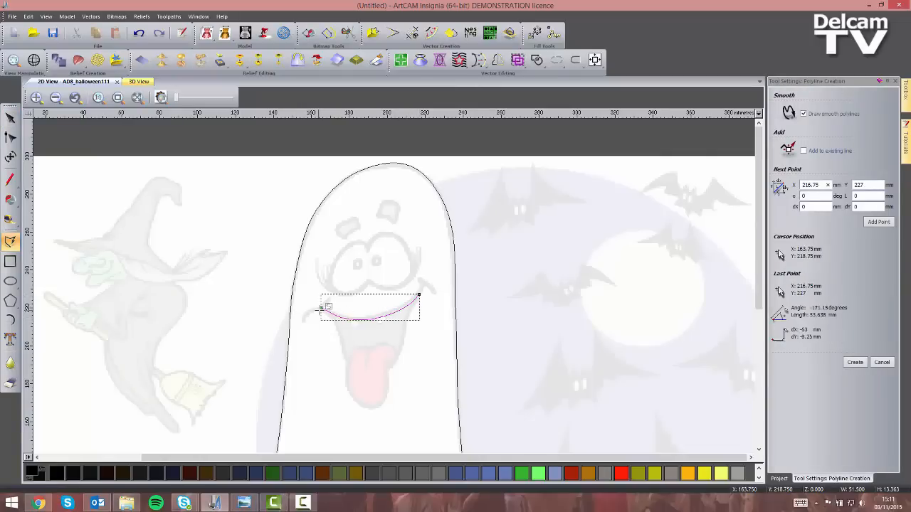
- Trace the lower edge of the ghost's mouth between the same two corners and finish the polyline creation
click(321, 307)
click(348, 364)
click(371, 371)
click(404, 342)
click(406, 316)
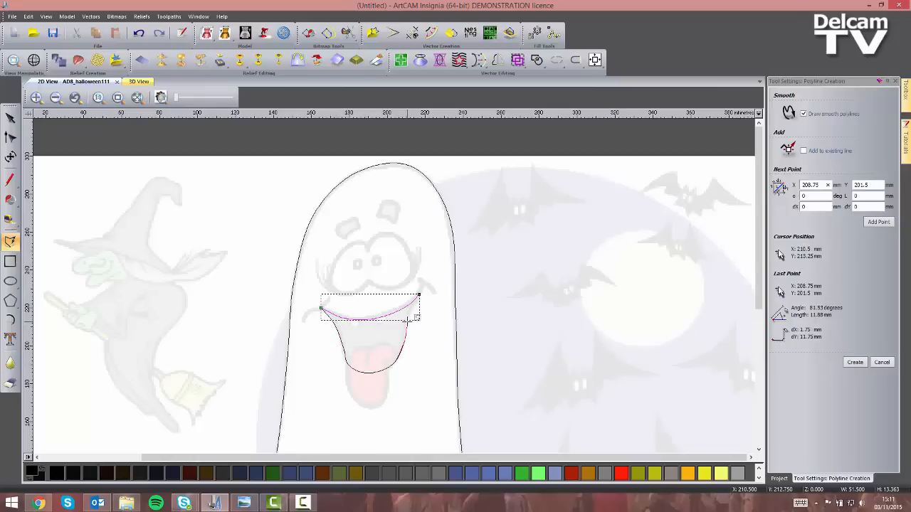
click(419, 295)
right_click(420, 329)
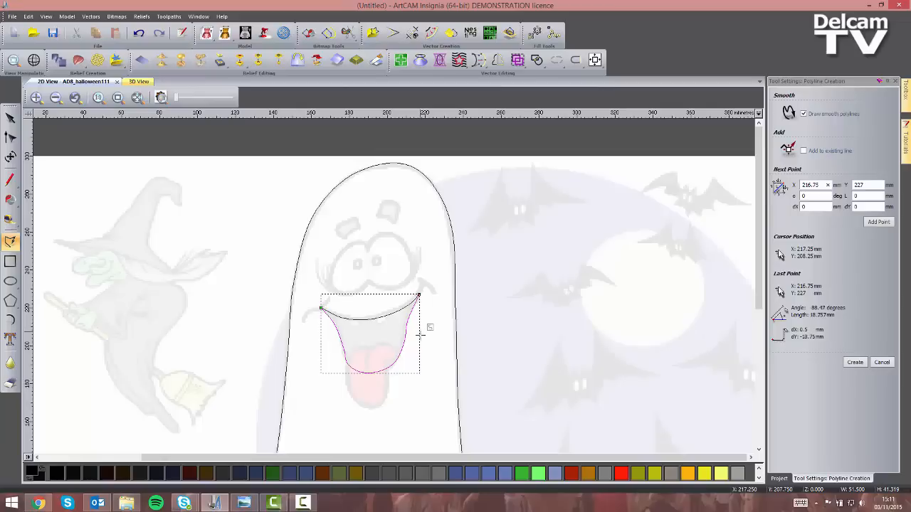
key(Escape)
- Join the two mouth vectors at their coincident nodes with a tolerance of 0.025 mm
drag(422, 359, 349, 309)
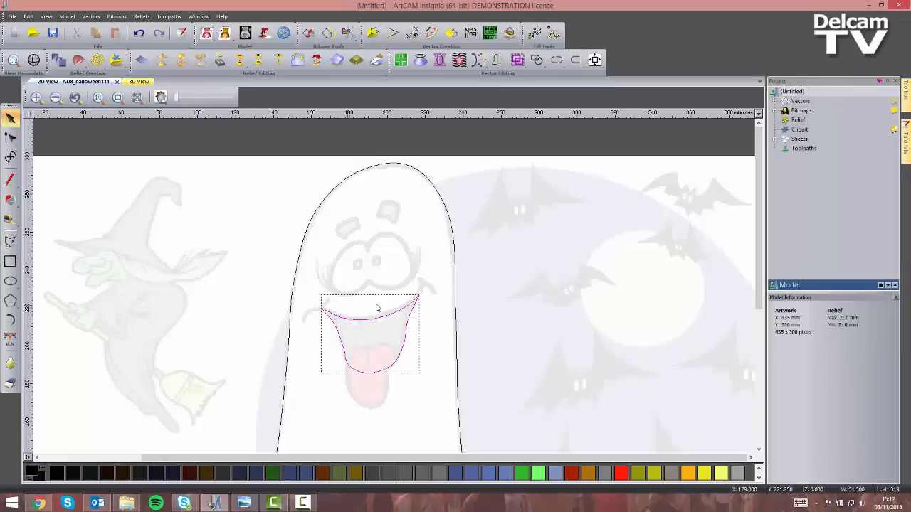
click(559, 59)
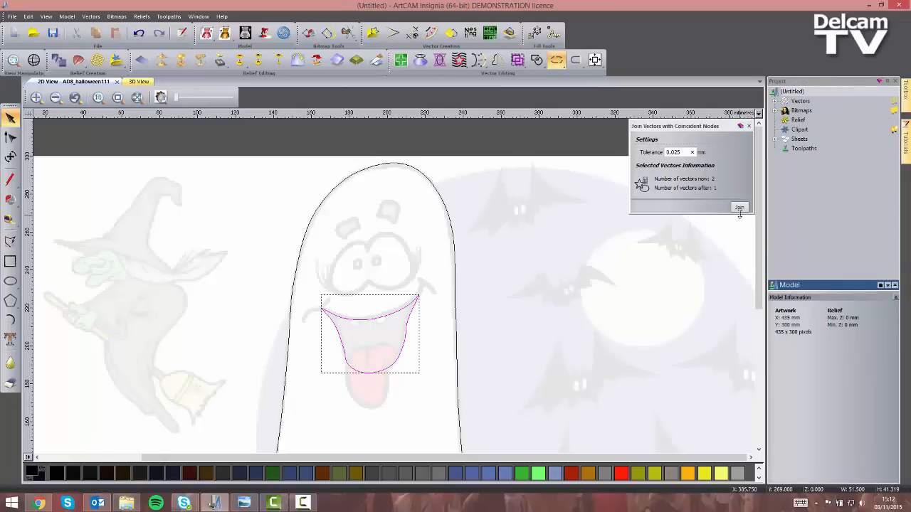
click(740, 207)
click(748, 125)
click(500, 309)
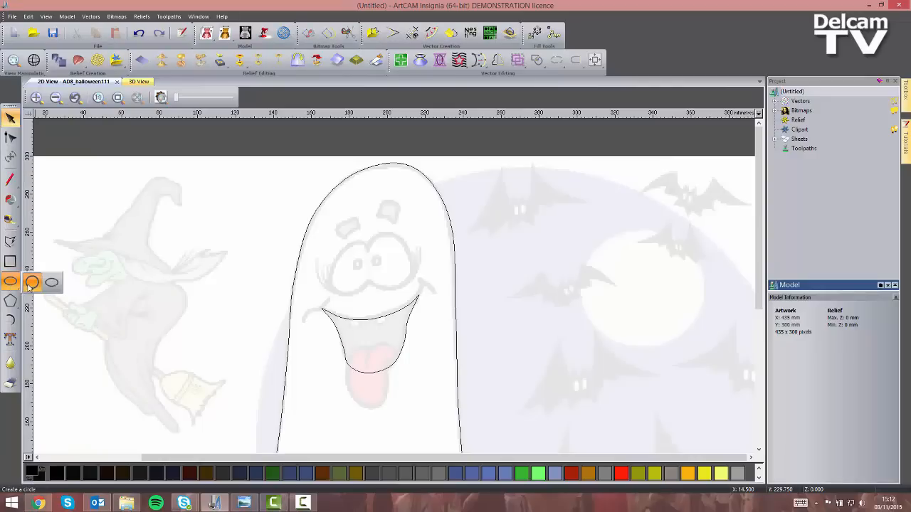
- Draw two overlapping circles over the ghost's eyes, about 13 mm radius on the left and 15 mm on the right
click(31, 283)
drag(348, 267, 359, 289)
drag(390, 260, 407, 282)
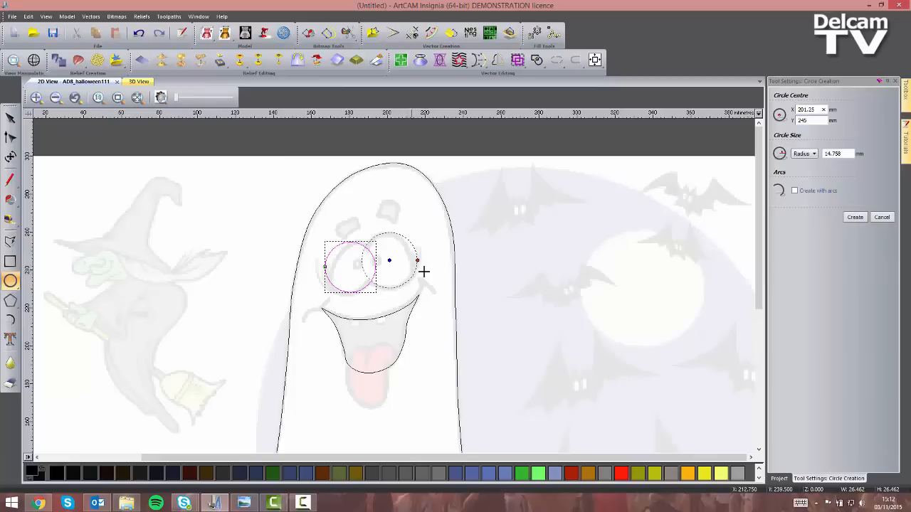
key(Return)
- Remove the overlapping inner arcs of the two eye circles so they form one combined outline
click(426, 281)
drag(434, 284, 323, 241)
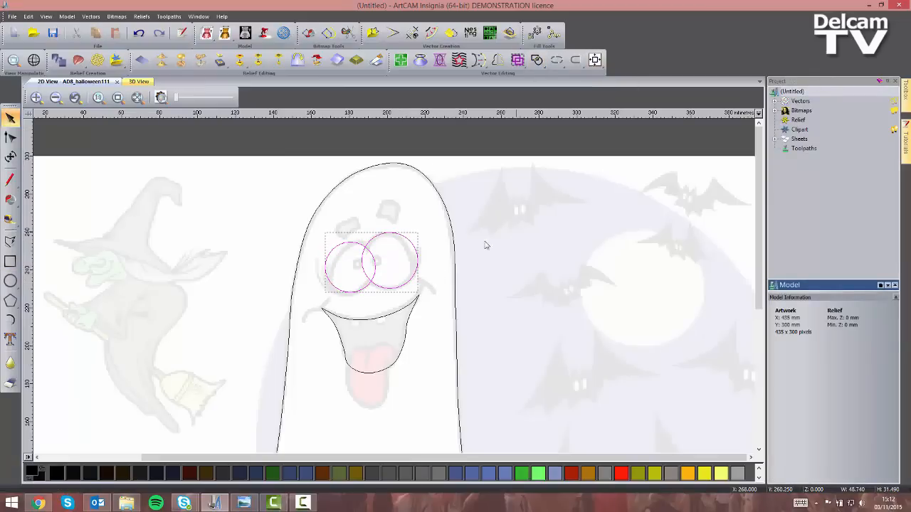
drag(394, 261, 353, 264)
key(Delete)
- Create a circle of about 2.7 mm radius for the left eye's pupil and close the circle tool
scroll(352, 267, up, 2)
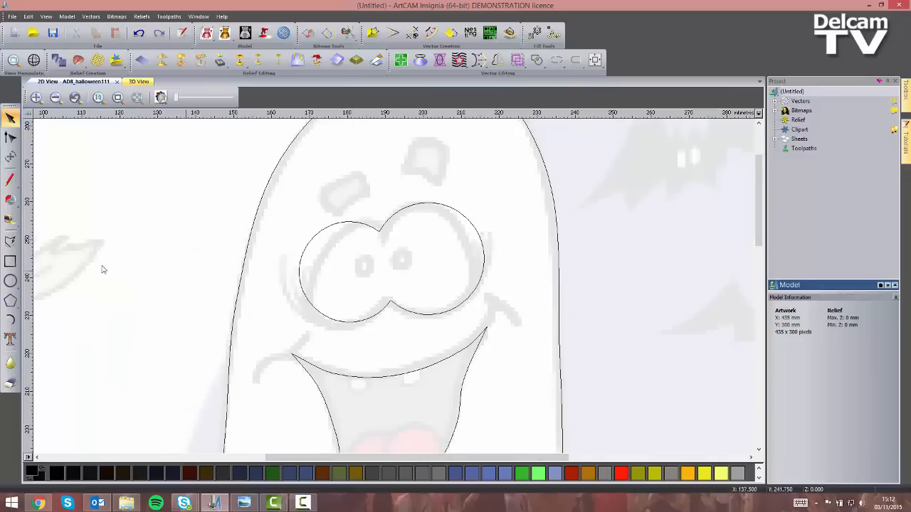
click(10, 280)
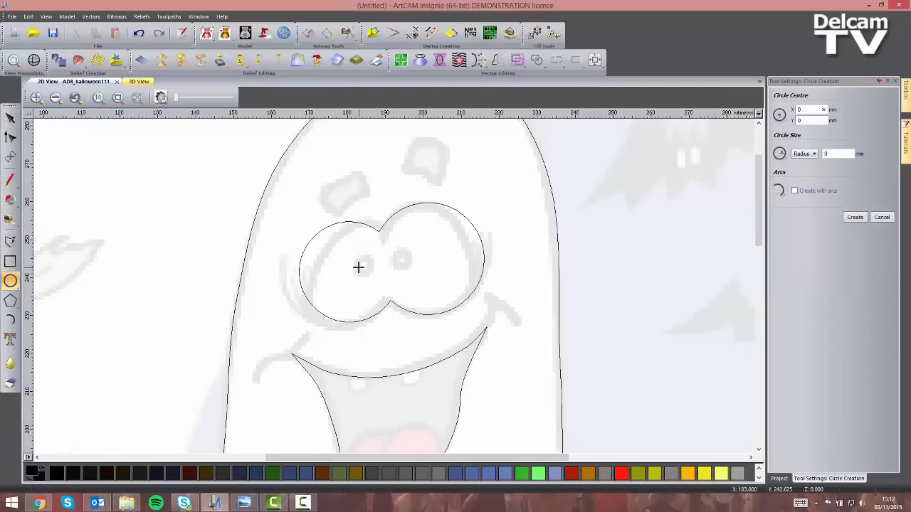
drag(358, 266, 365, 269)
click(845, 218)
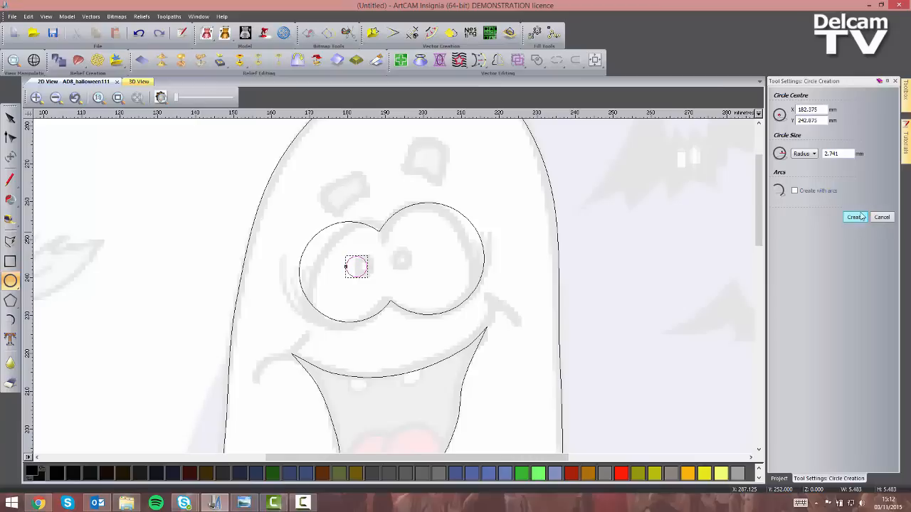
click(895, 81)
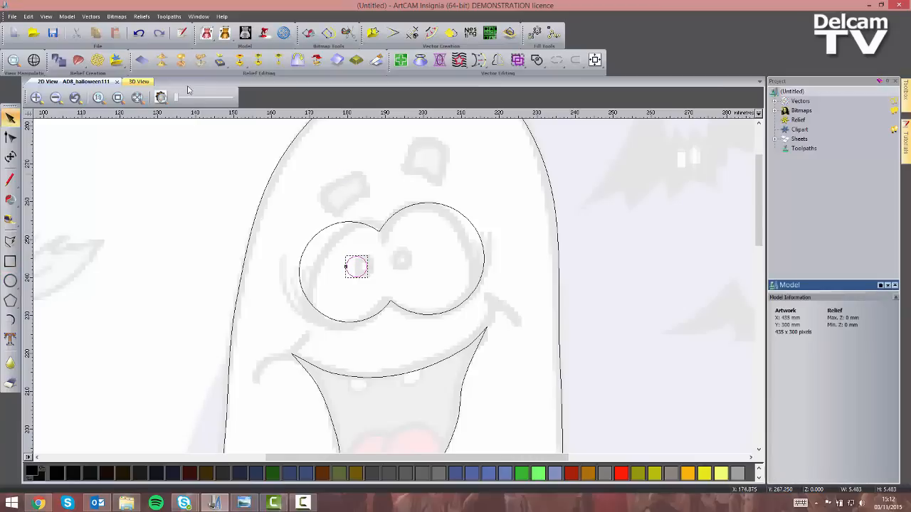
- Copy and paste the pupil circle and move the copy onto the right eye's pupil
click(96, 36)
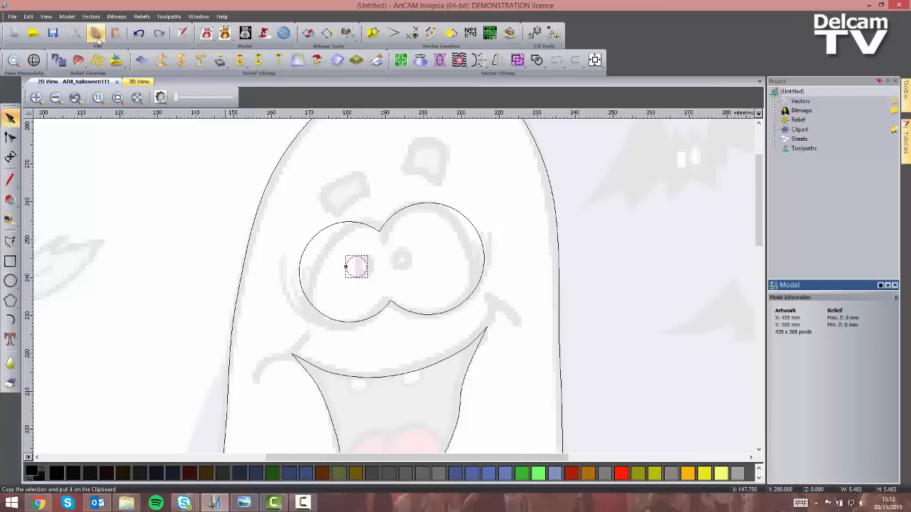
click(116, 38)
drag(367, 257, 419, 248)
click(438, 249)
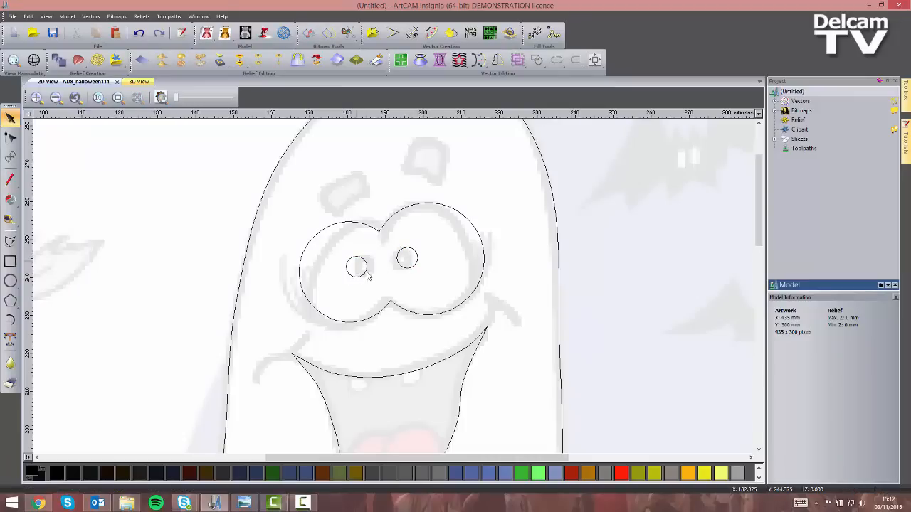
- Turn off smooth polylines and trace the ghost's left eyebrow as a closed four-sided shape about 14 mm wide
click(16, 240)
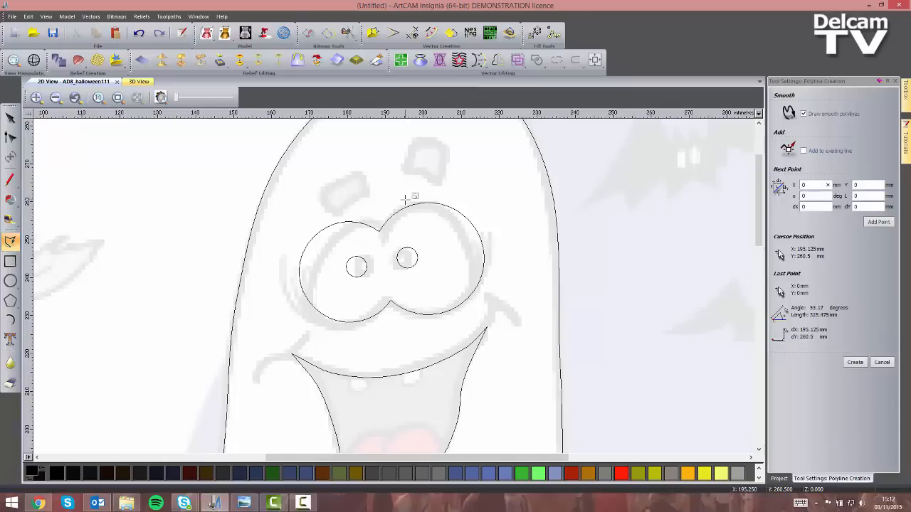
click(804, 113)
click(321, 194)
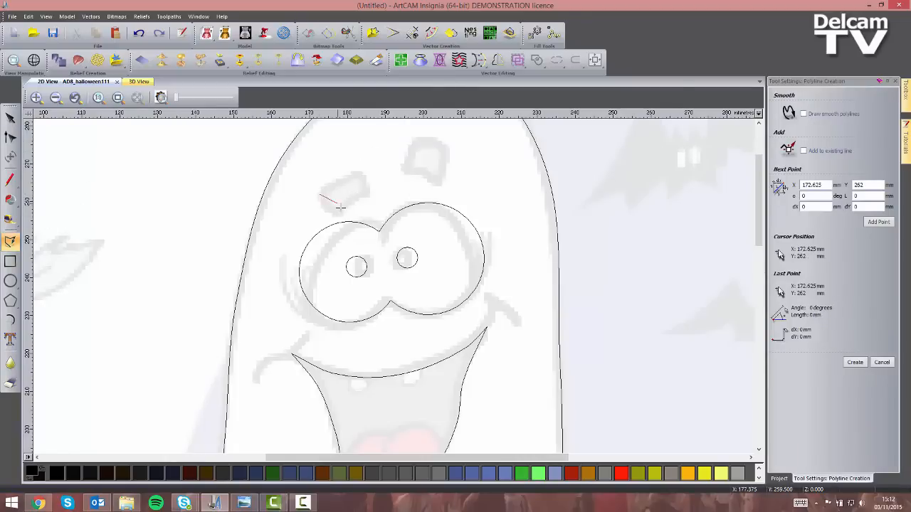
click(332, 211)
click(371, 188)
click(358, 168)
click(319, 192)
- Trace the ghost's right eyebrow as a closed four-sided straight polyline about 12 mm wide and finish the polyline creation
click(407, 167)
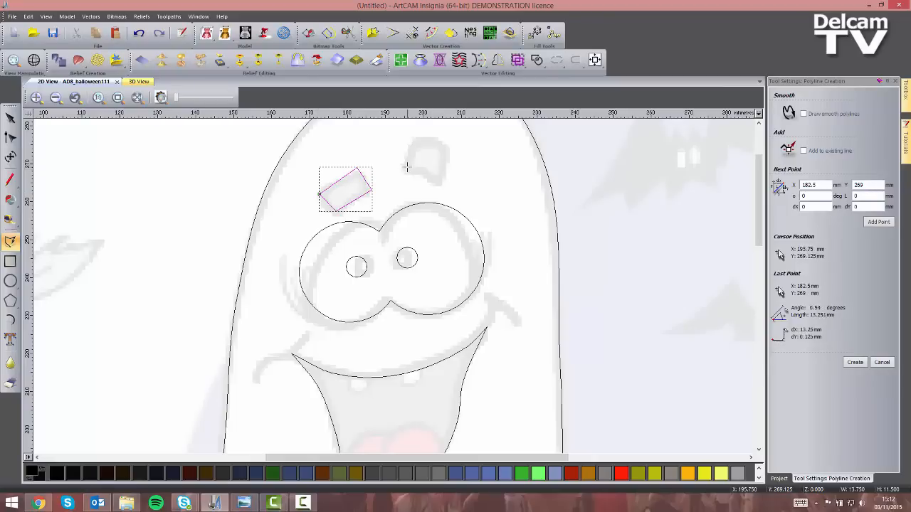
click(417, 144)
click(452, 157)
click(443, 182)
click(406, 168)
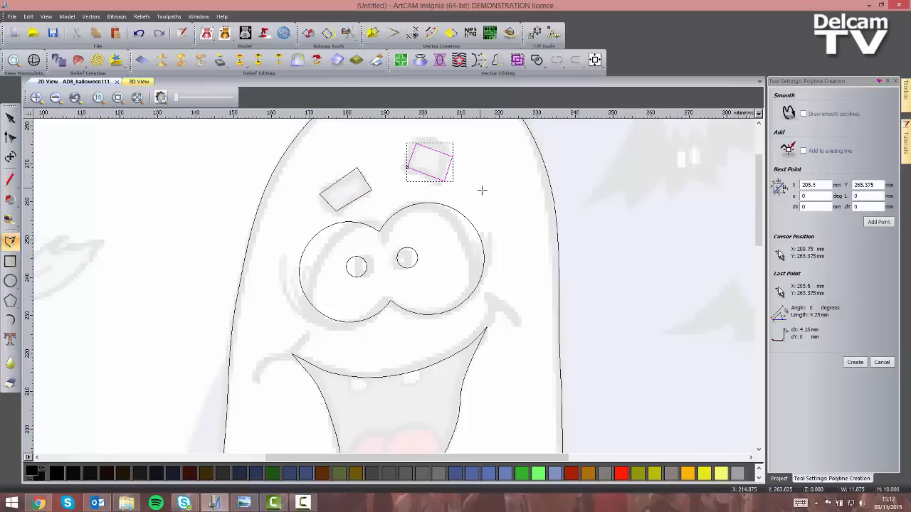
key(Escape)
- Select all the ghost vectors and export them as an EPS file to the Halloween_Webinar_29-10-15 folder
scroll(489, 206, down, 6)
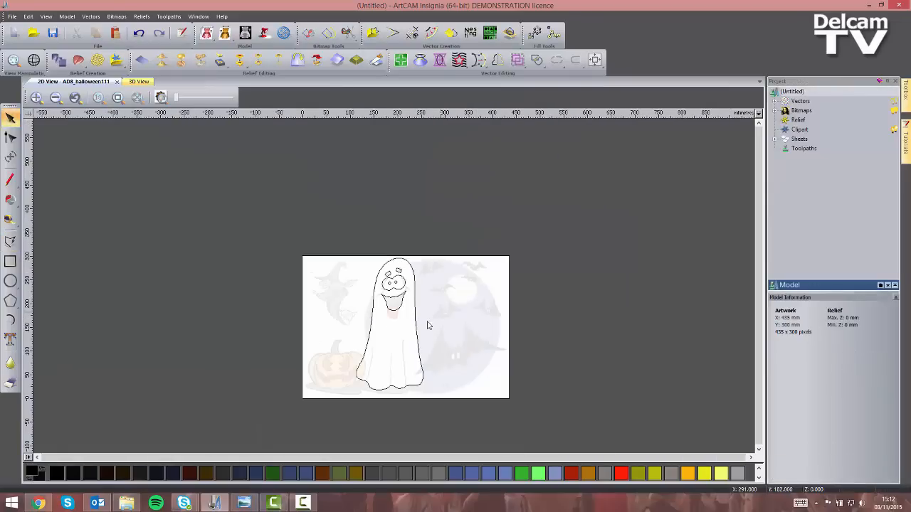
click(162, 98)
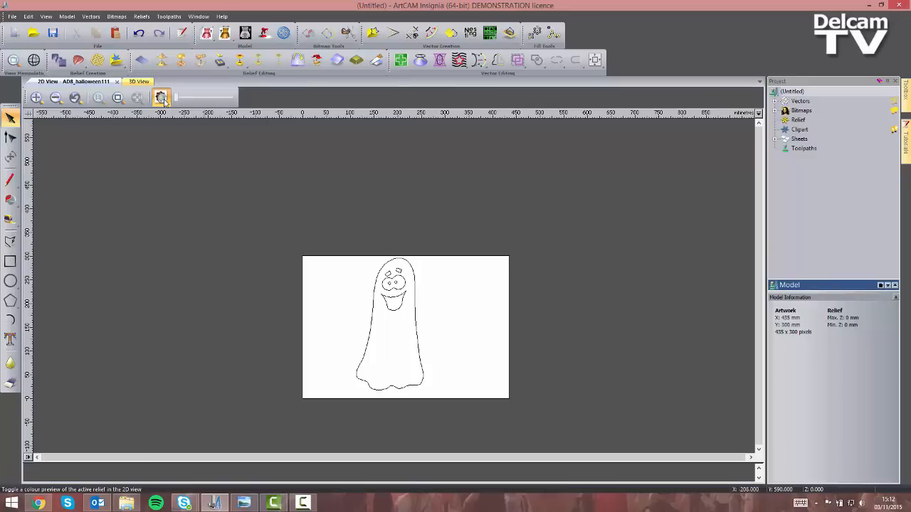
click(162, 98)
drag(448, 404, 302, 243)
click(91, 16)
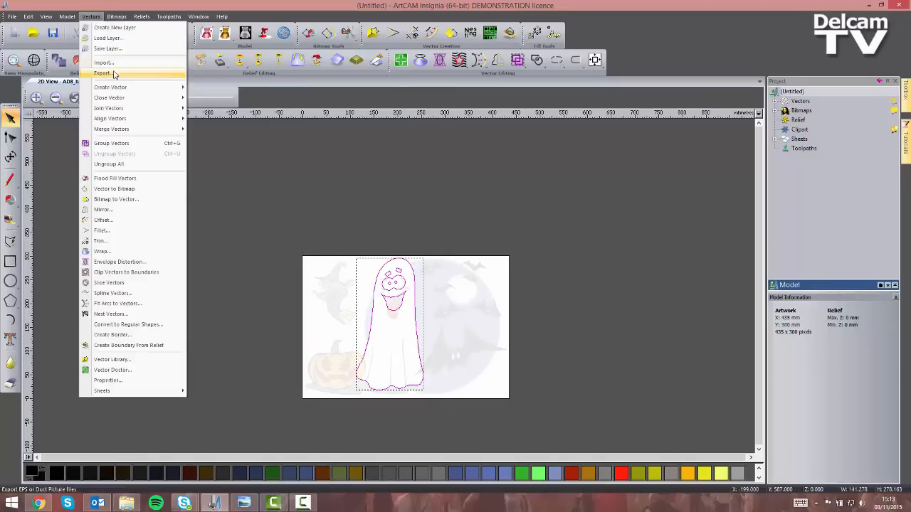
click(107, 66)
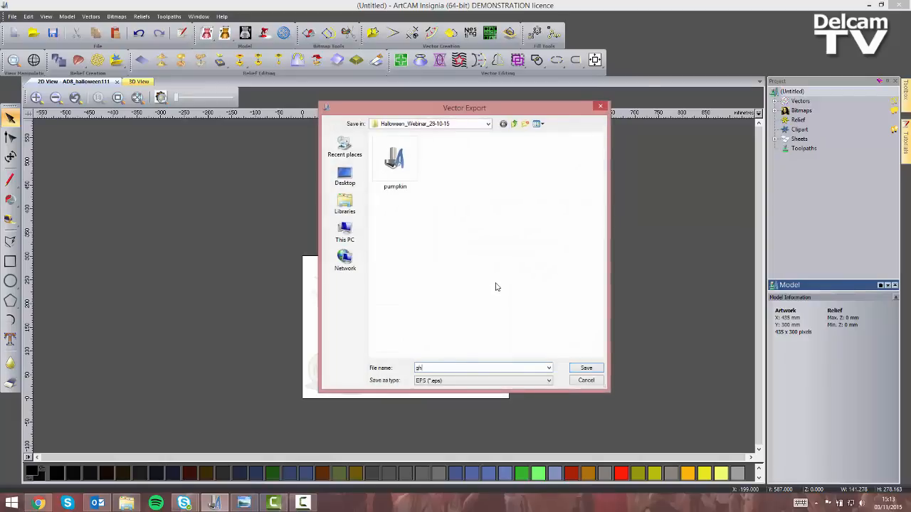
click(595, 369)
scroll(430, 364, up, 1)
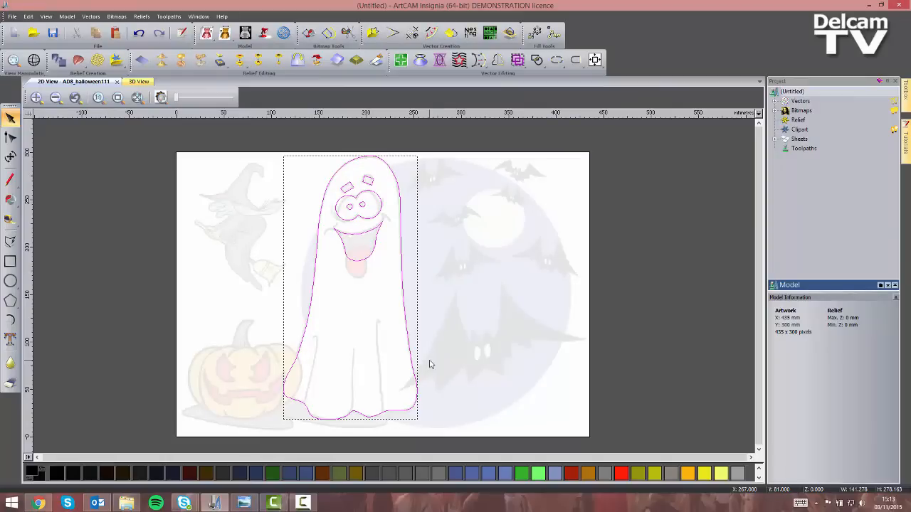
- Delete the ghost vectors and trace the large bat's jagged lower edge as an open straight polyline about 142 mm wide
key(Delete)
middle_drag(442, 371, 311, 374)
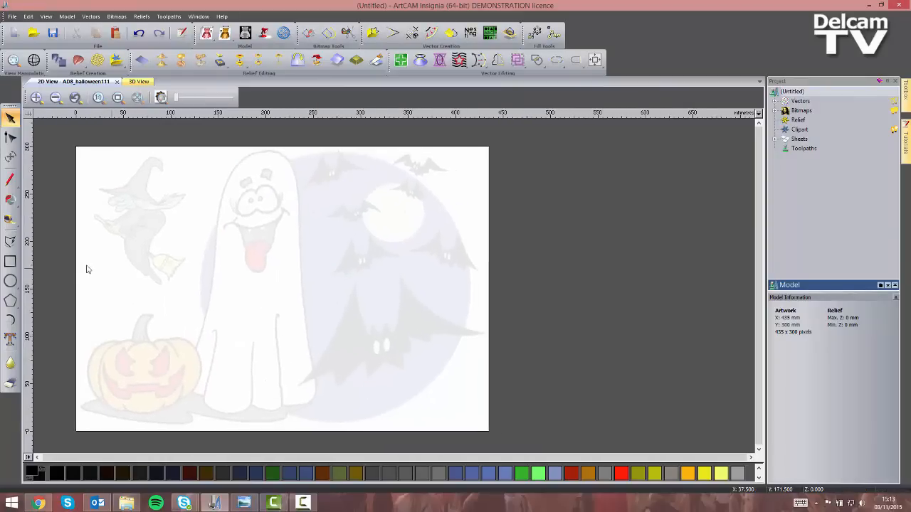
click(10, 240)
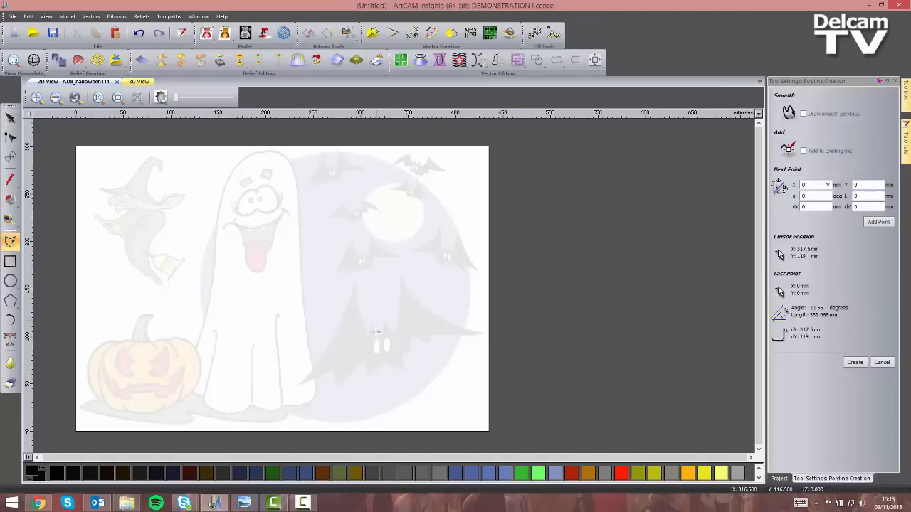
scroll(376, 329, up, 3)
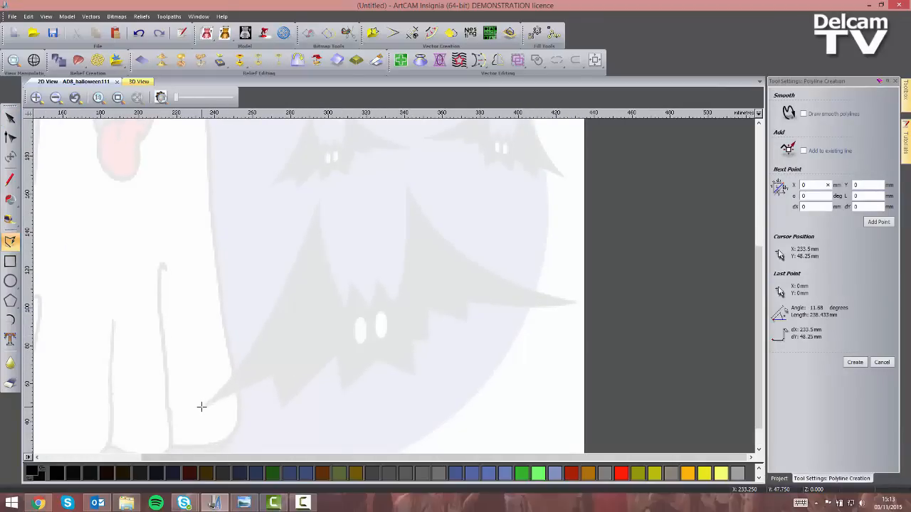
click(204, 406)
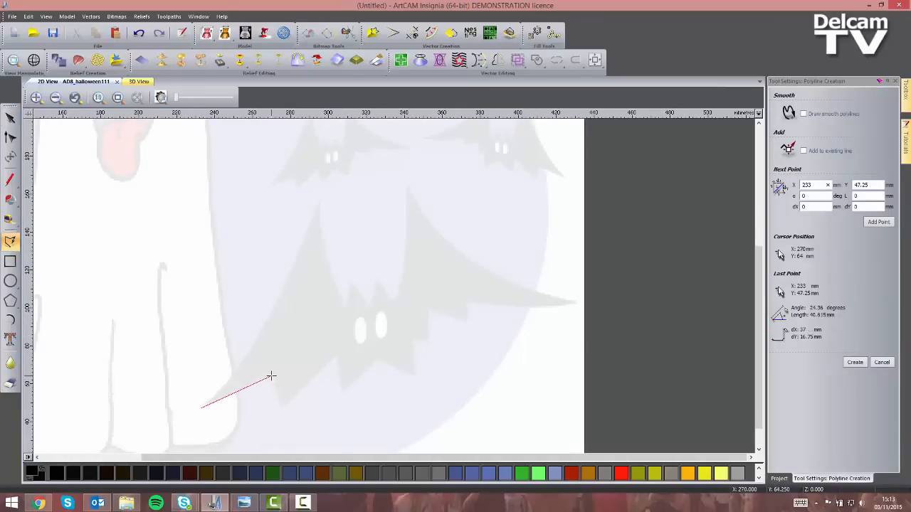
click(282, 408)
click(336, 357)
click(342, 390)
click(377, 361)
click(415, 376)
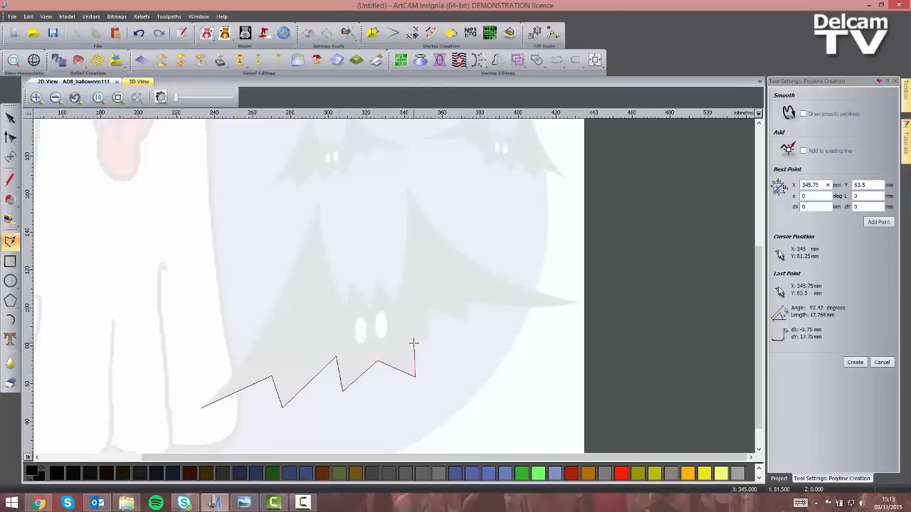
click(429, 338)
click(469, 321)
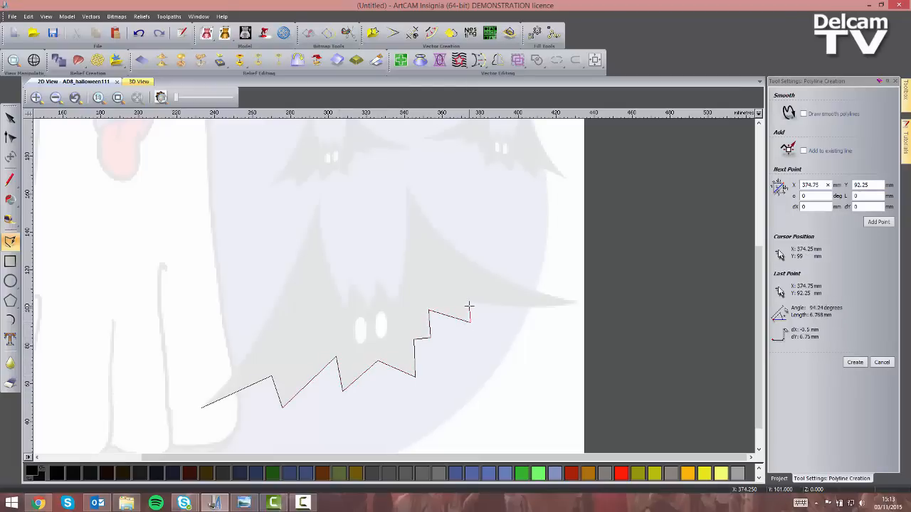
right_click(468, 304)
- Trace the bat's two pointed ears as an open zigzag polyline about 26 mm wide and 14 mm high
click(344, 305)
click(352, 280)
click(368, 304)
click(376, 281)
click(394, 304)
right_click(390, 295)
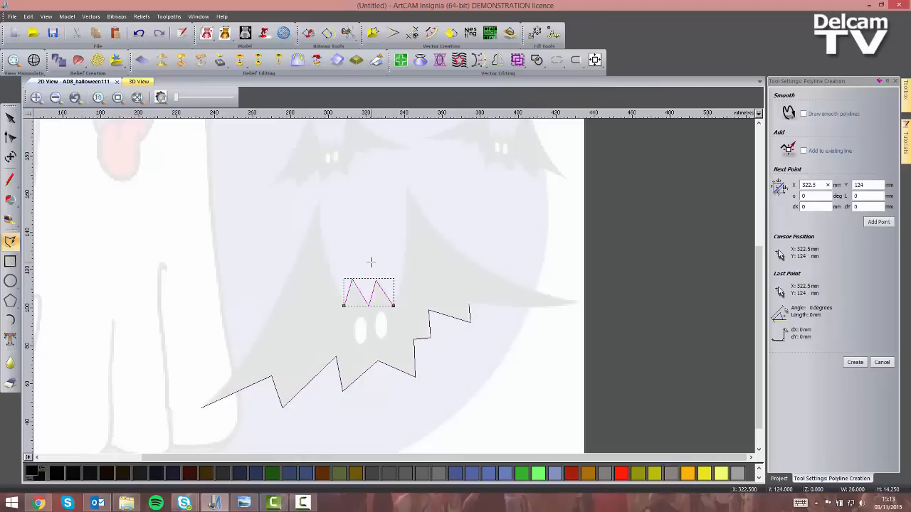
key(Escape)
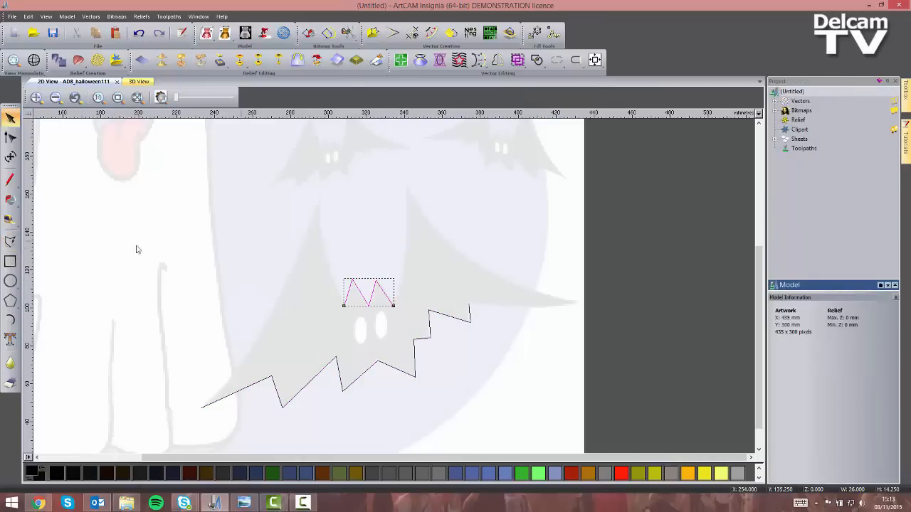
- Turn on smooth polylines and trace the left wing's outer edge from the lower wingtip to its peak, about 63 by 110 mm
click(10, 240)
click(803, 114)
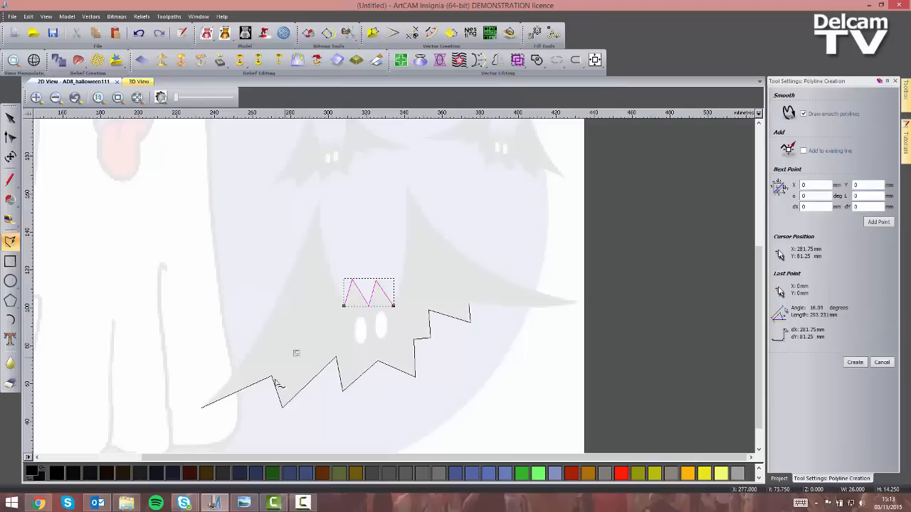
click(202, 407)
click(233, 375)
click(264, 324)
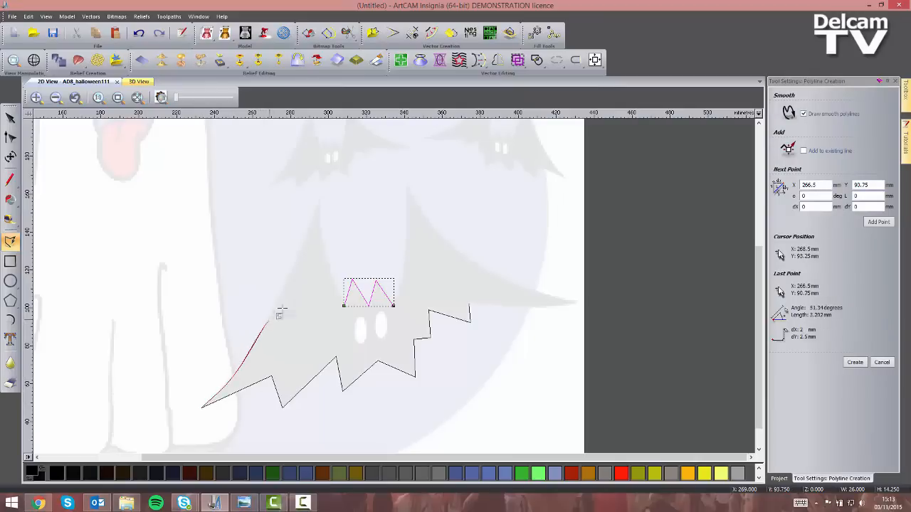
click(320, 198)
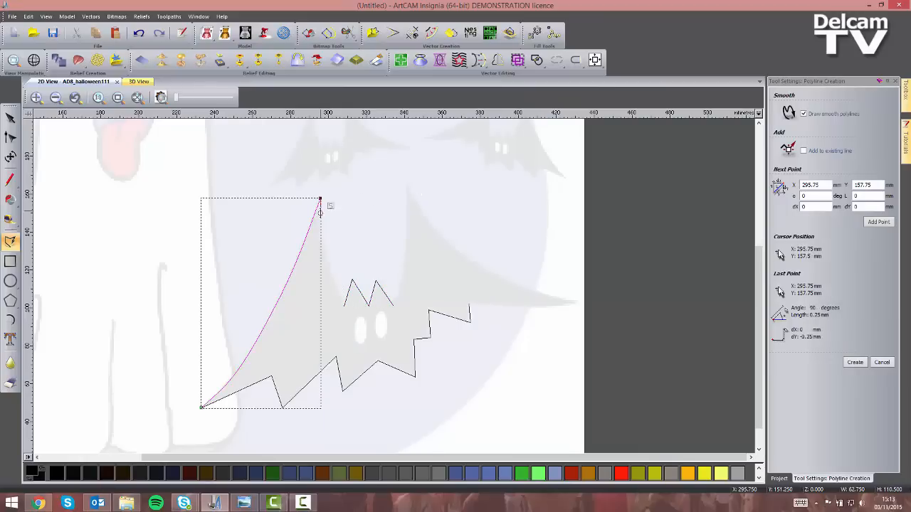
- Trace the inner edges of both wings as smooth curves, linking each wing peak to the nearest end of the ear line
click(329, 279)
click(343, 304)
click(393, 305)
click(404, 276)
click(405, 245)
click(407, 183)
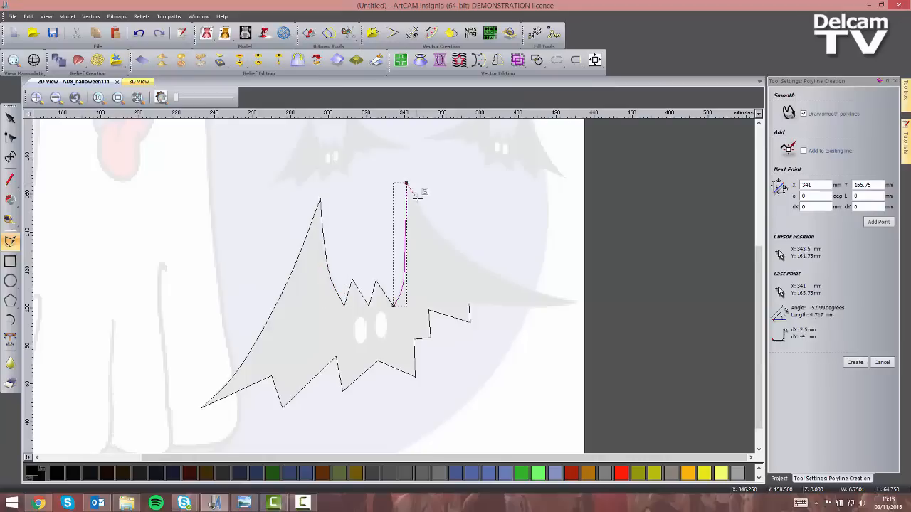
- Trace the right wing's upper and lower edges as smooth curves ending on the jagged line and finish the polyline creation
click(480, 264)
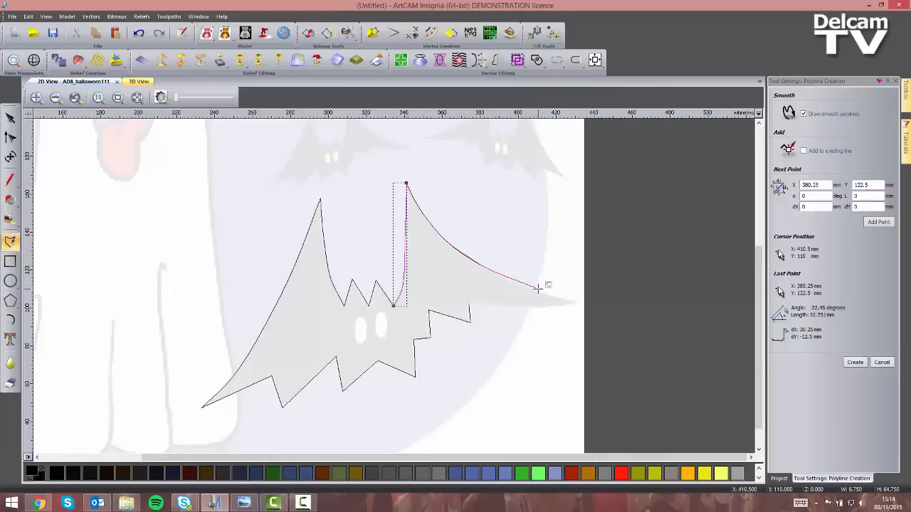
click(576, 300)
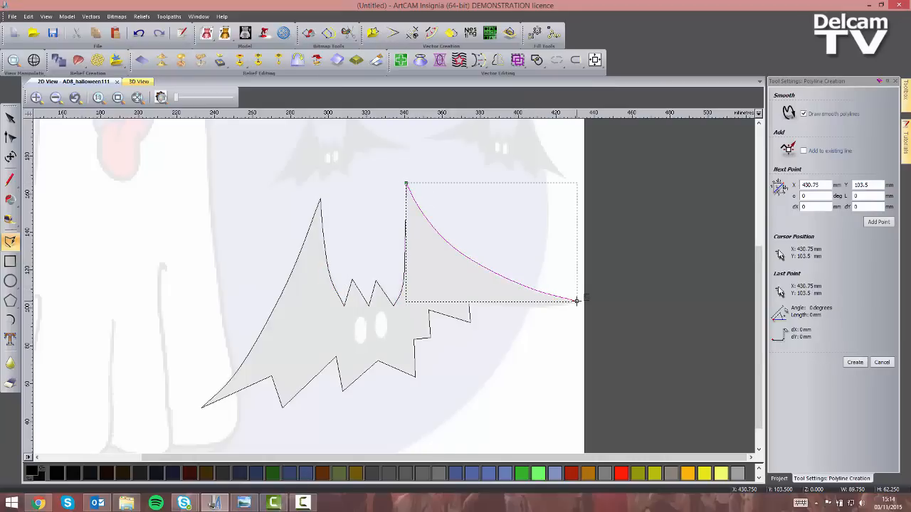
click(509, 307)
click(468, 303)
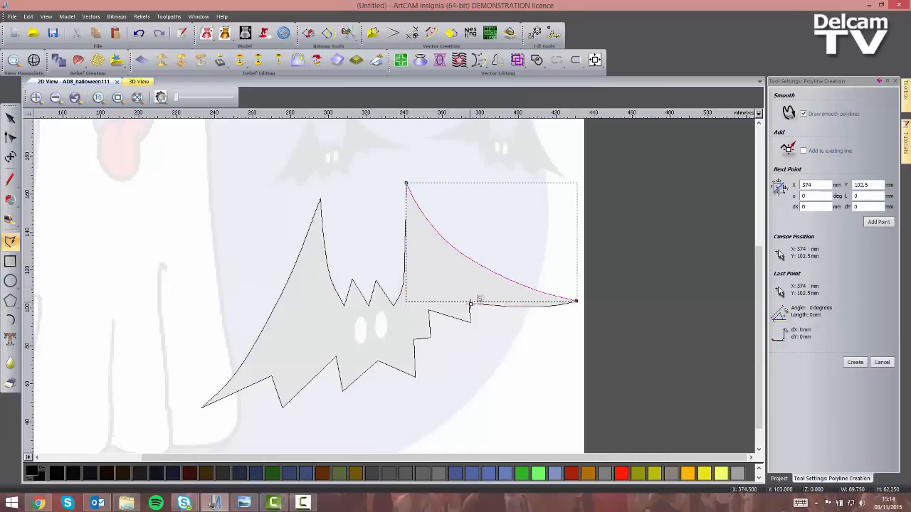
right_click(475, 367)
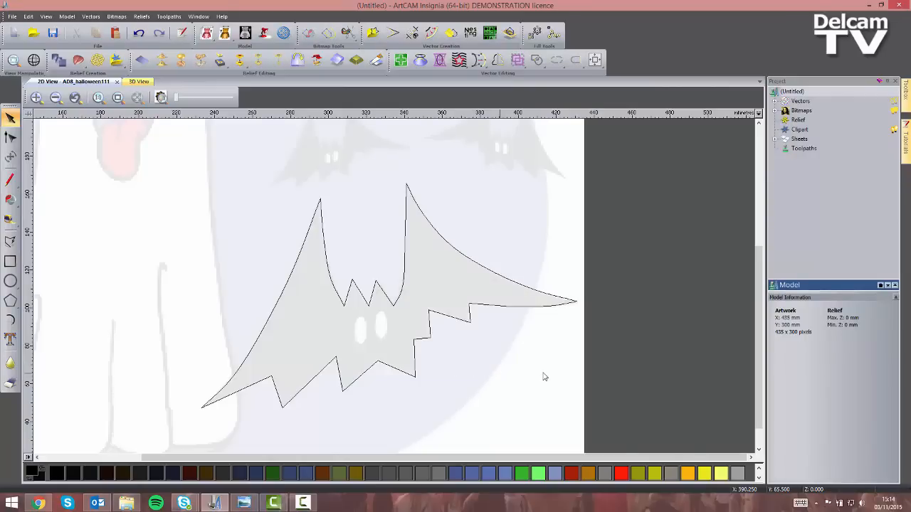
- Select all the bat outline segments and join them at their coincident nodes into one vector
drag(553, 393, 242, 247)
click(556, 60)
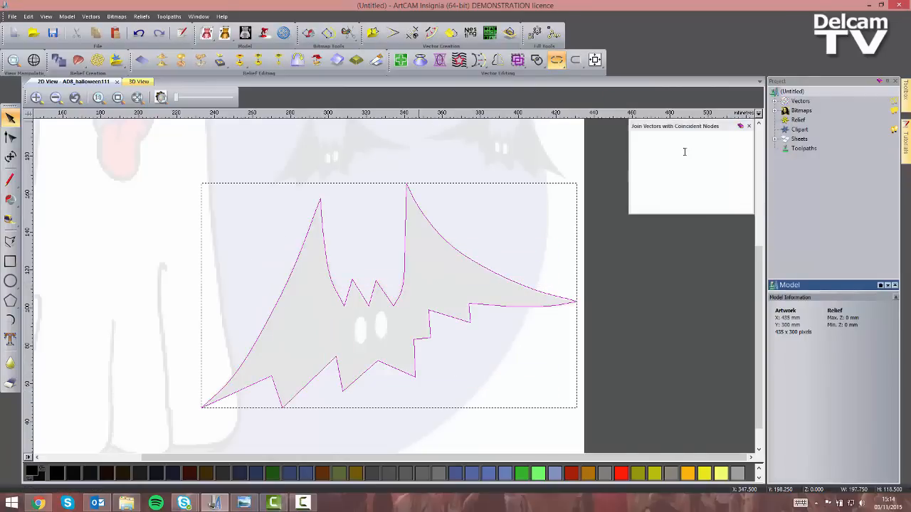
click(739, 207)
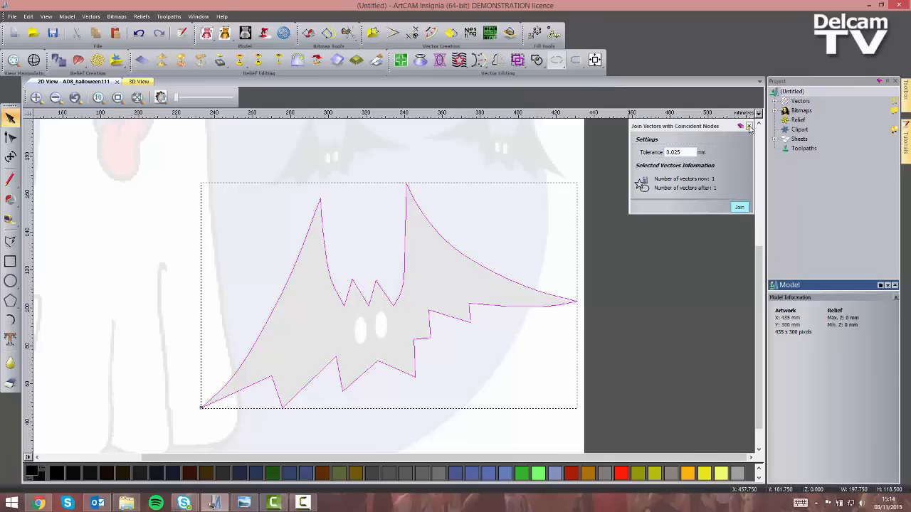
click(749, 127)
click(512, 380)
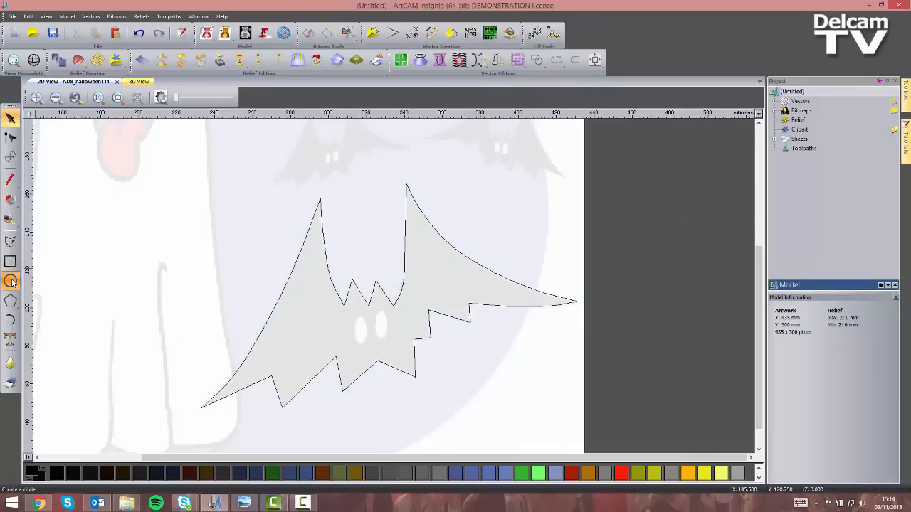
- Create an ellipse about 6 mm wide and 13.5 mm high over the bat's left eye
drag(11, 282, 51, 281)
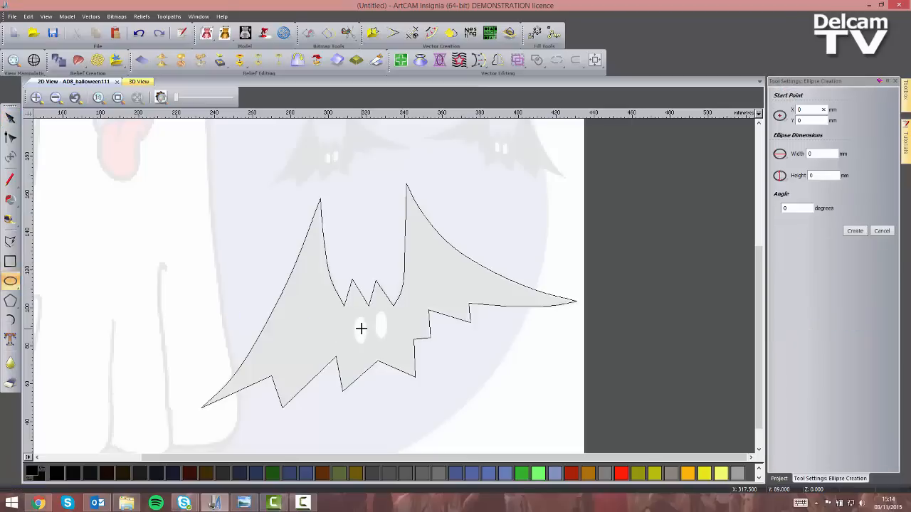
drag(361, 328, 366, 342)
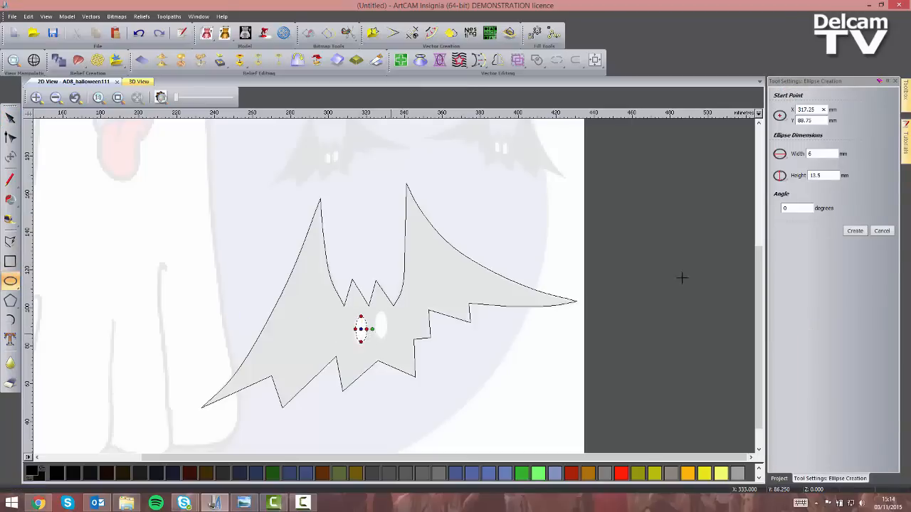
click(855, 232)
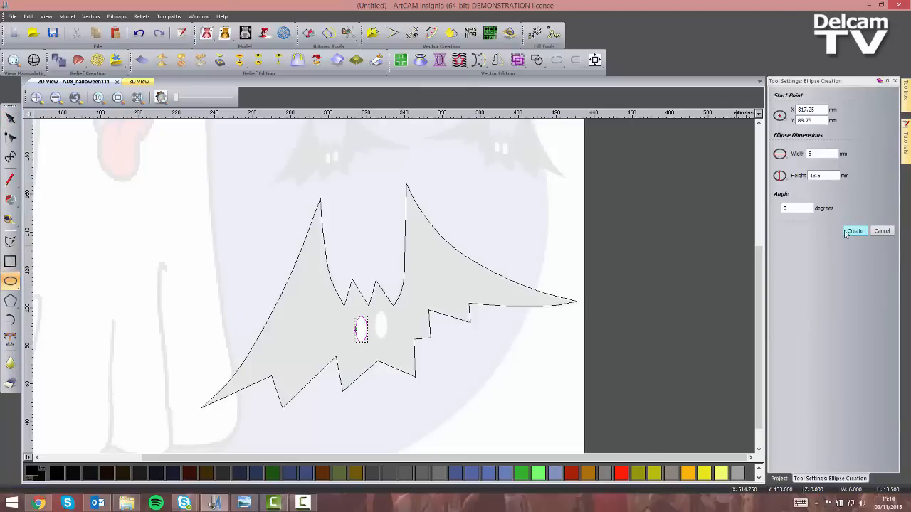
click(895, 81)
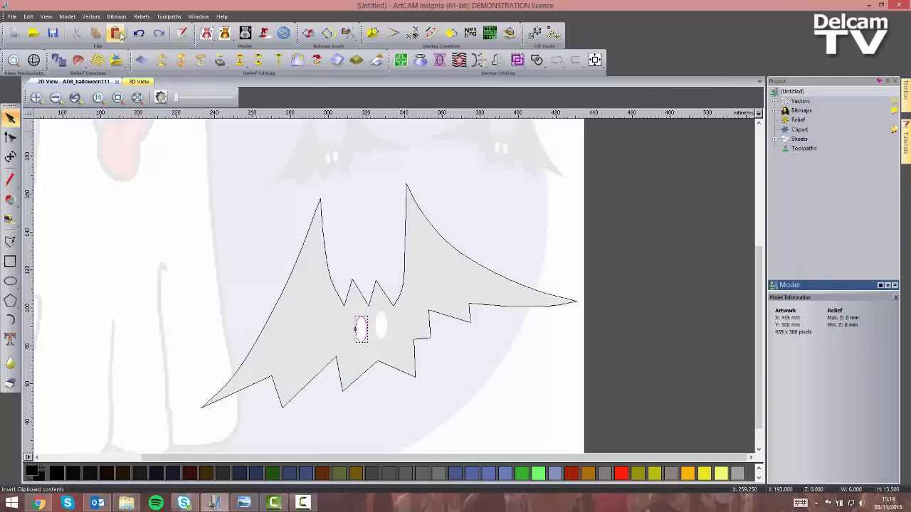
- Paste a copy of the eye ellipse and move it onto the bat's right eye
click(120, 34)
drag(363, 322, 386, 312)
click(404, 317)
scroll(403, 318, down, 1)
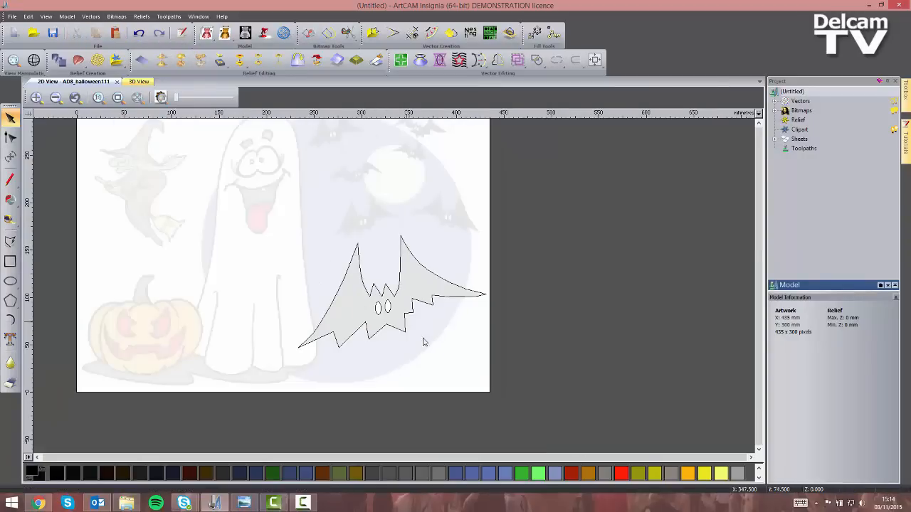
- Select all the bat vectors and export them as an EPS file to the Halloween_Webinar_29-10-15 folder
drag(469, 350, 297, 235)
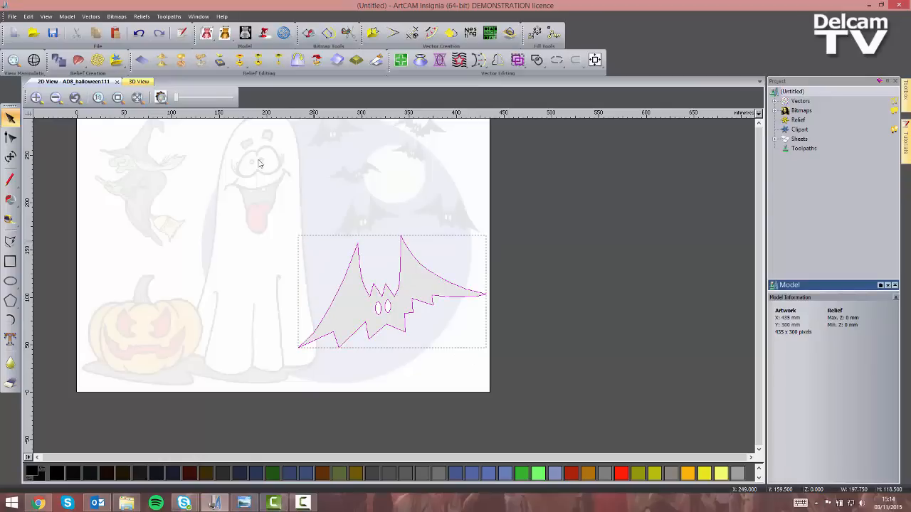
click(91, 16)
click(100, 73)
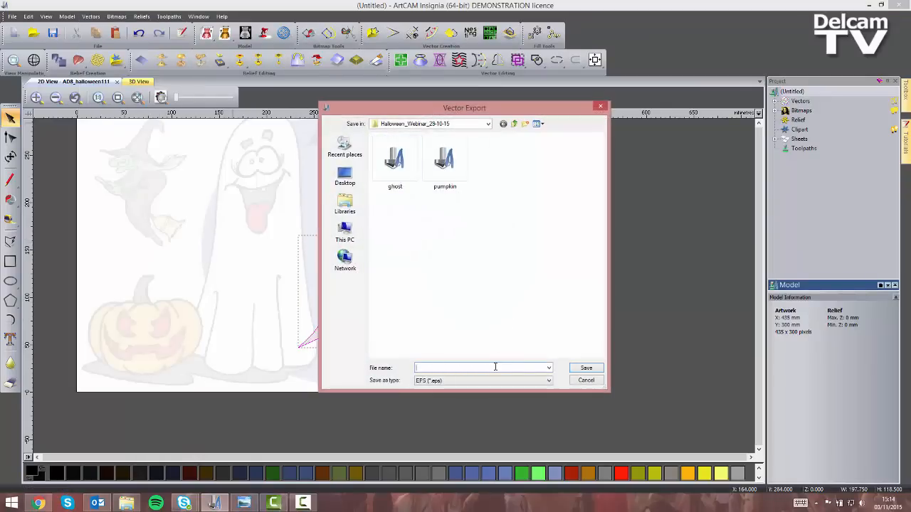
click(586, 369)
click(539, 363)
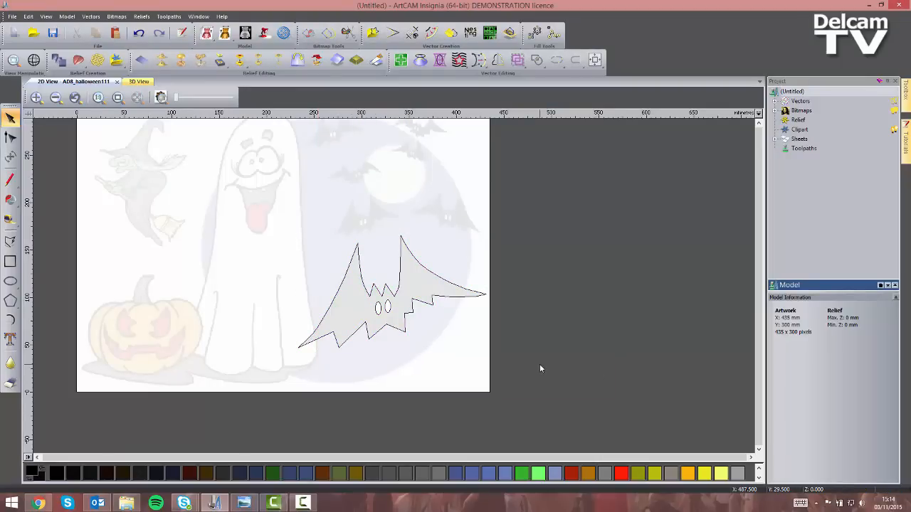
- Create a new model 750 mm wide and 500 mm high at 2450 x 1634 points, discarding the changes to the current one
click(14, 33)
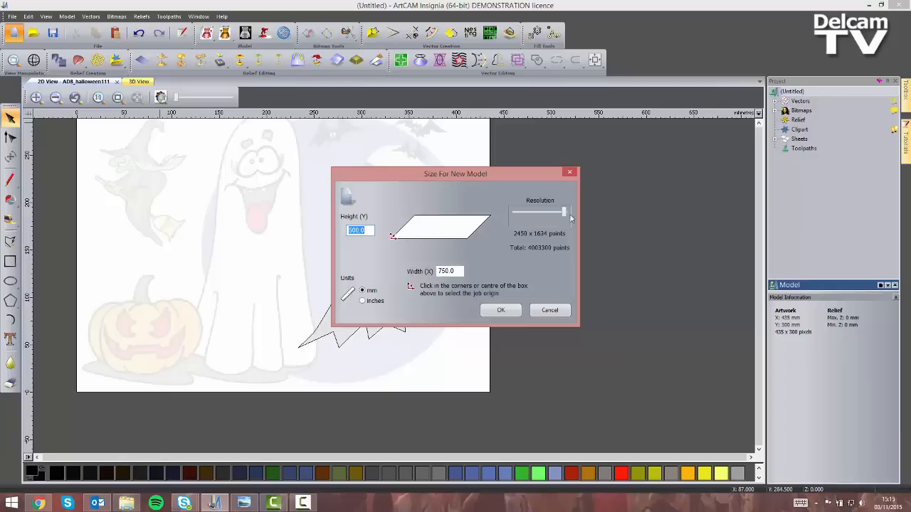
click(566, 214)
click(501, 310)
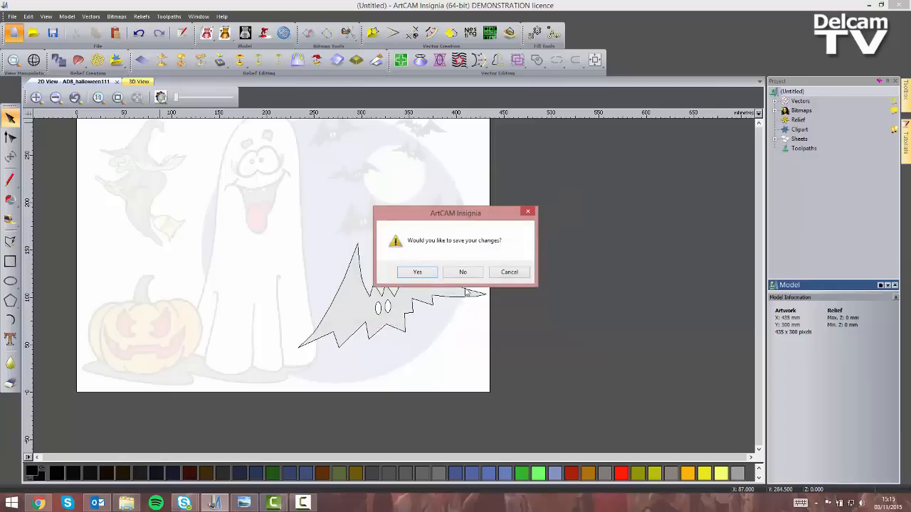
click(464, 273)
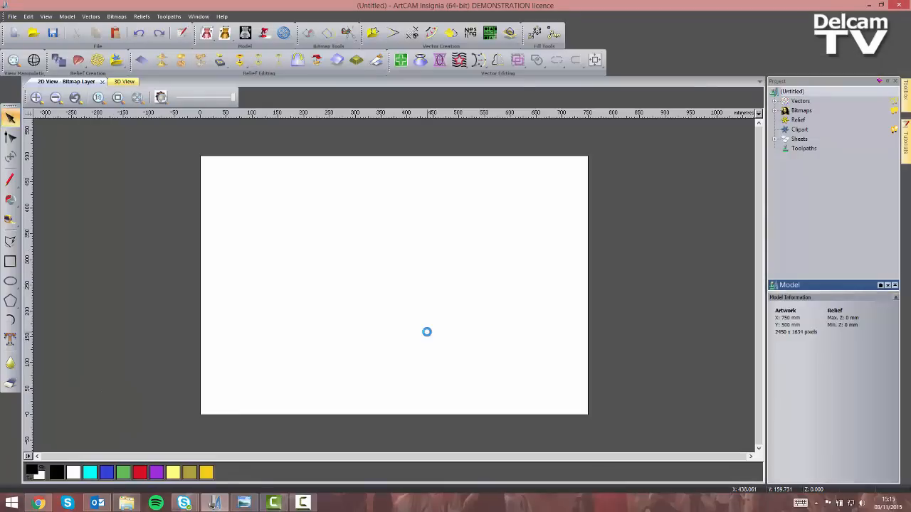
- Create a rectangle 135 mm wide and 180 mm high centred at X 450, Y 350 mm
click(10, 261)
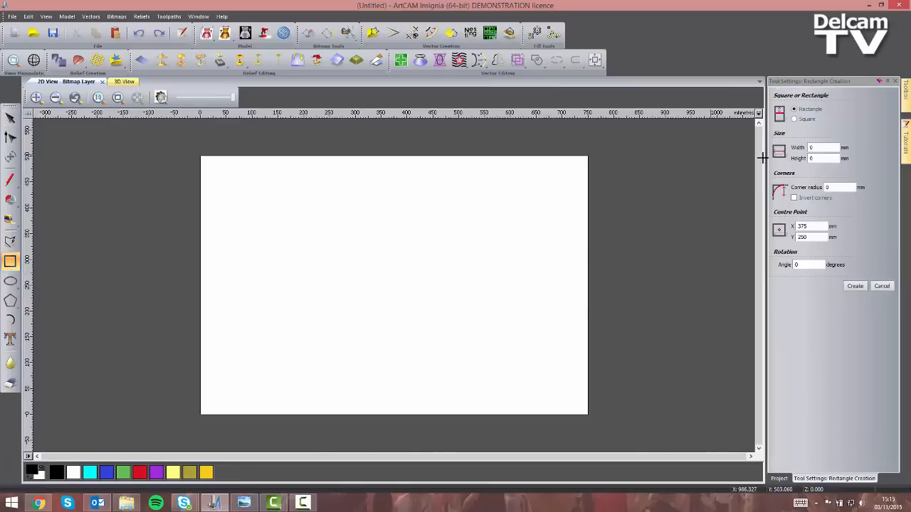
click(808, 147)
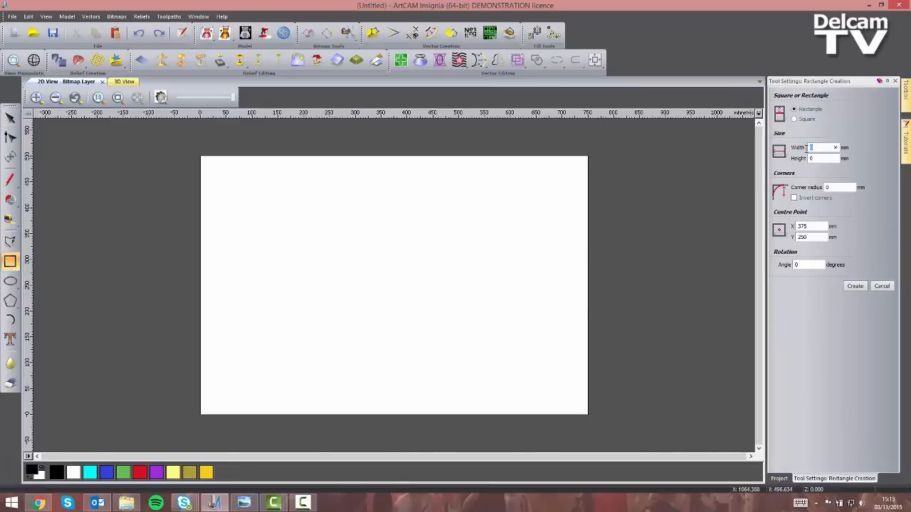
text(135)
text(180)
text(450)
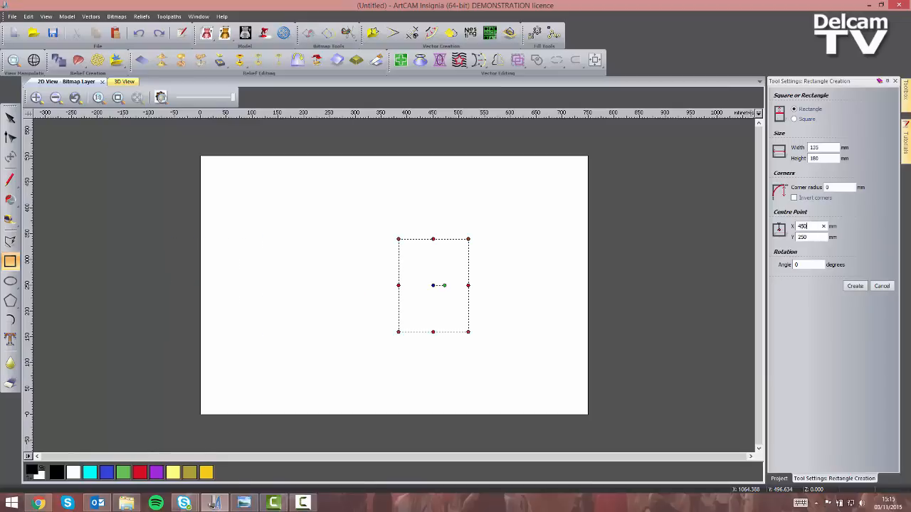
text(350)
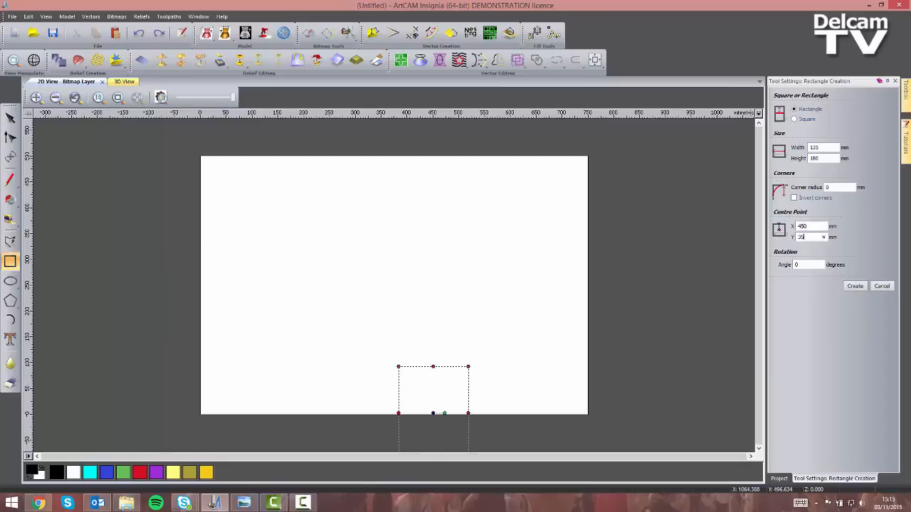
click(857, 287)
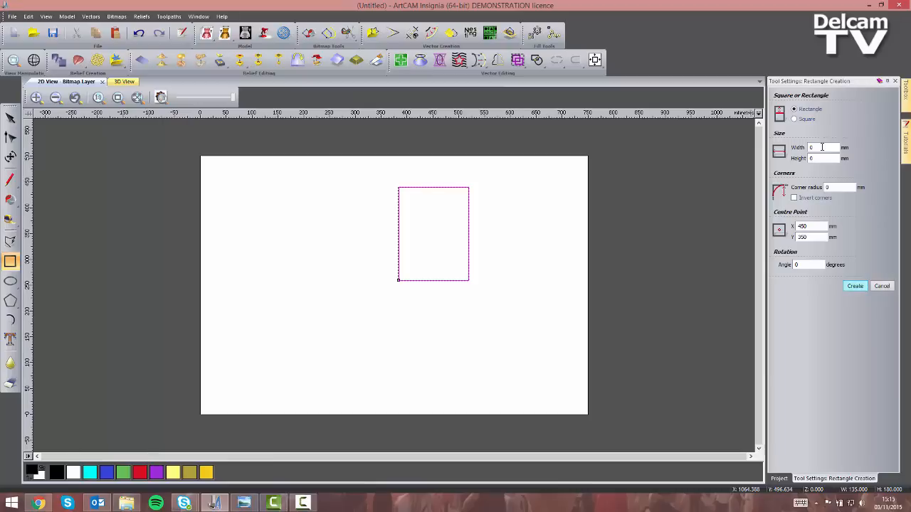
- Create a second rectangle 135 mm wide and 180 mm high centred at X 600, Y 350 mm
click(822, 146)
text(135)
text(180)
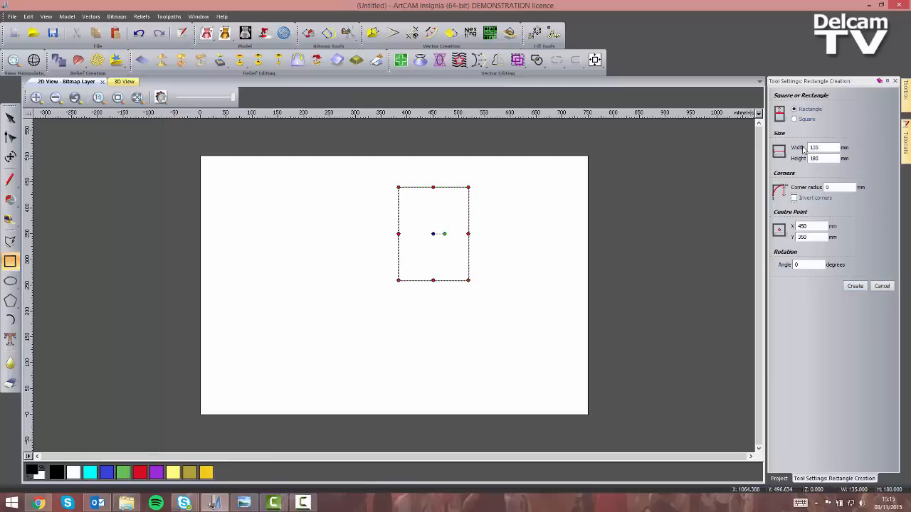
text(600)
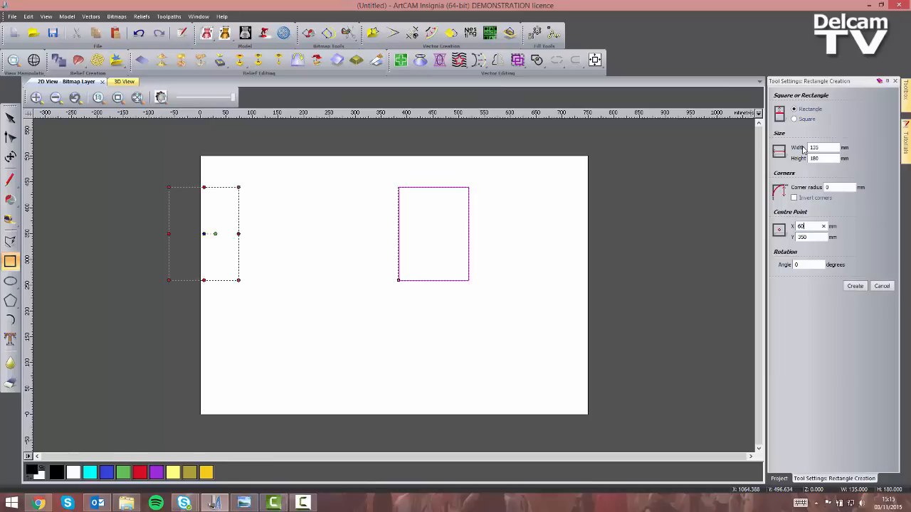
click(856, 287)
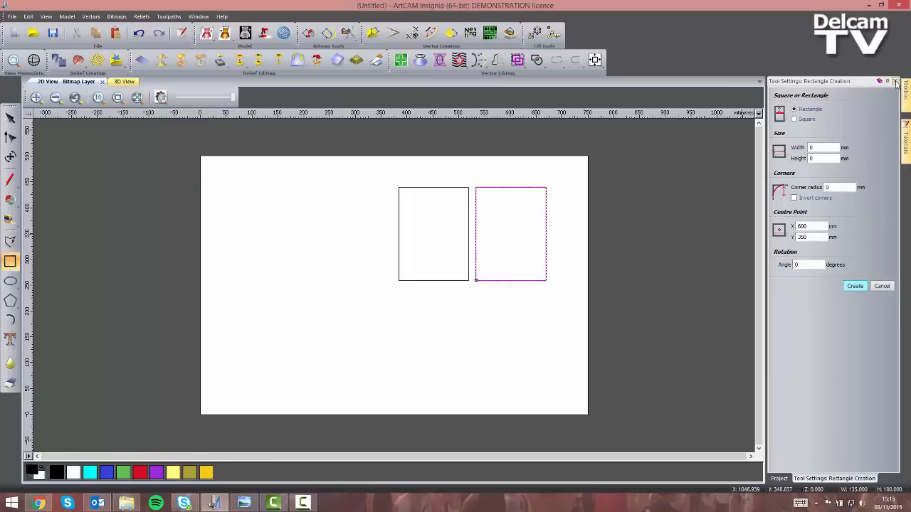
click(895, 81)
click(555, 330)
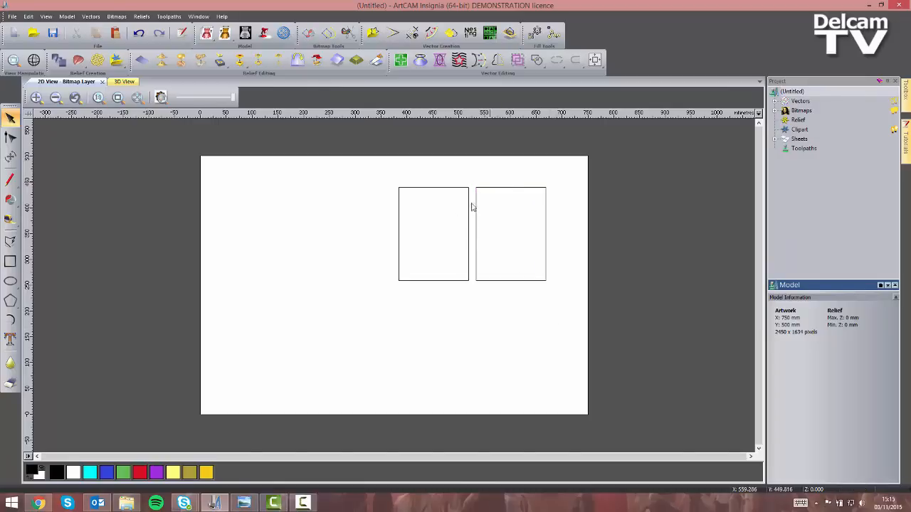
- Mirror copies of the two rectangles across the model, and mirror copies of the resulting row over the model to form a four-by-two grid
drag(558, 294, 372, 171)
click(497, 60)
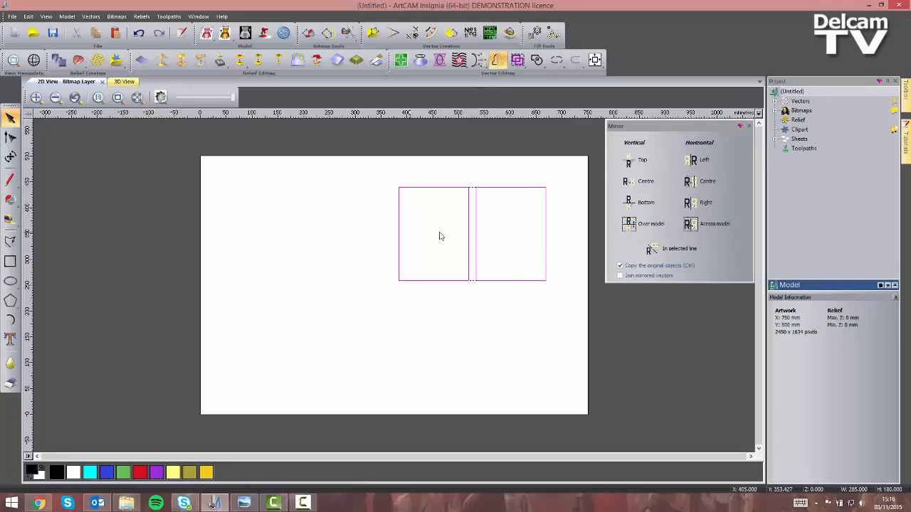
click(692, 233)
drag(567, 292, 240, 212)
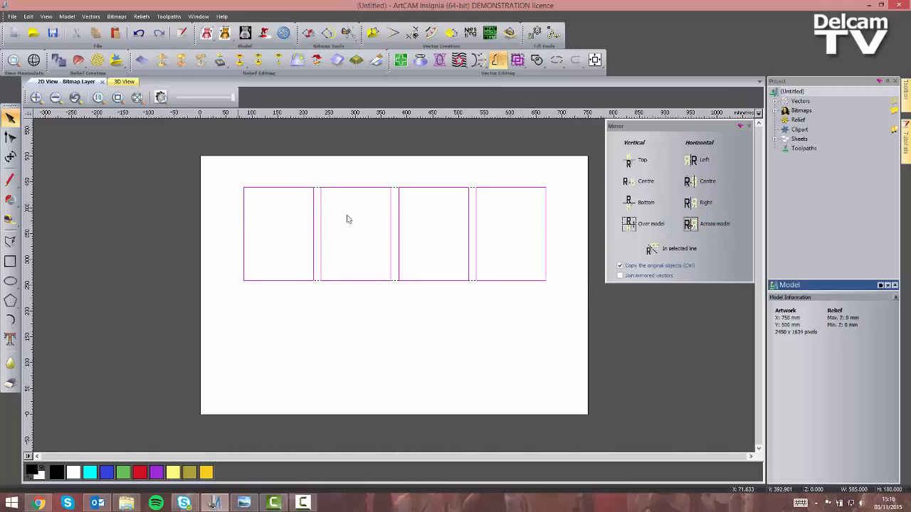
click(649, 226)
click(564, 298)
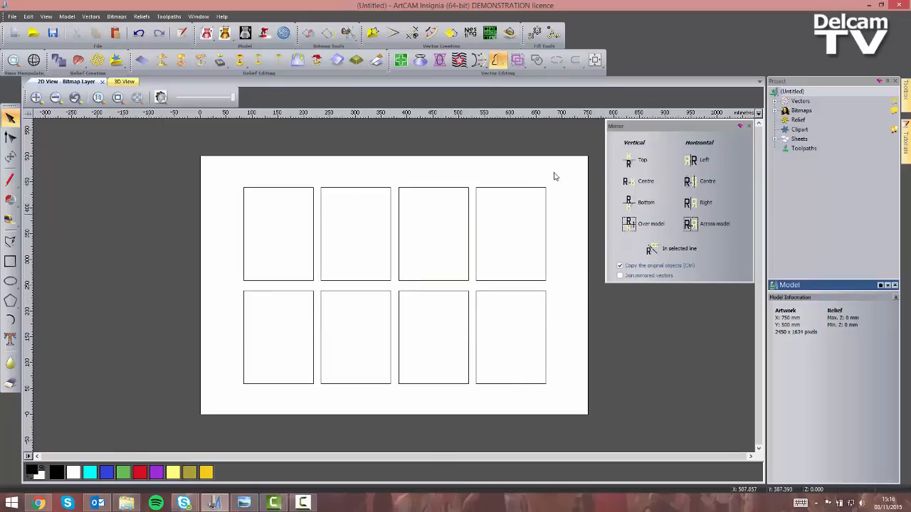
click(749, 127)
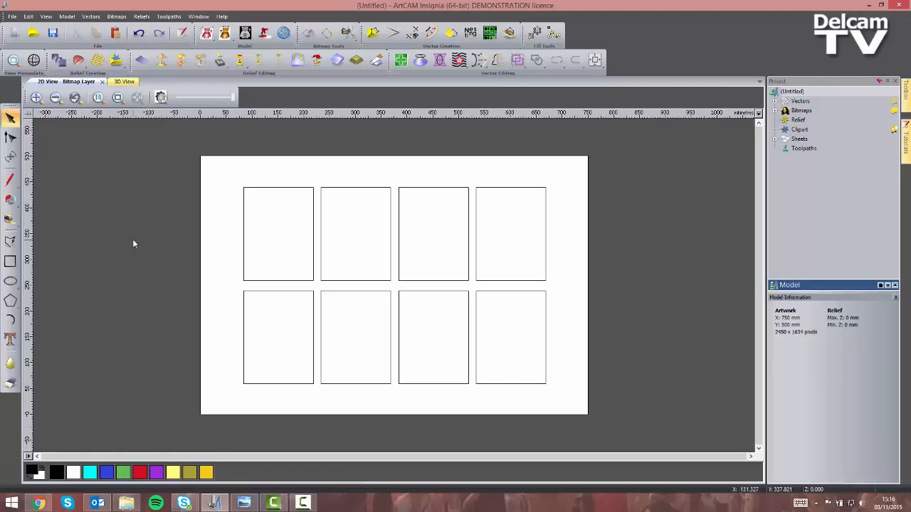
- Create a rectangle 650 mm wide and 450 mm high around the grid, centred at X 375, Y 250 mm
click(10, 261)
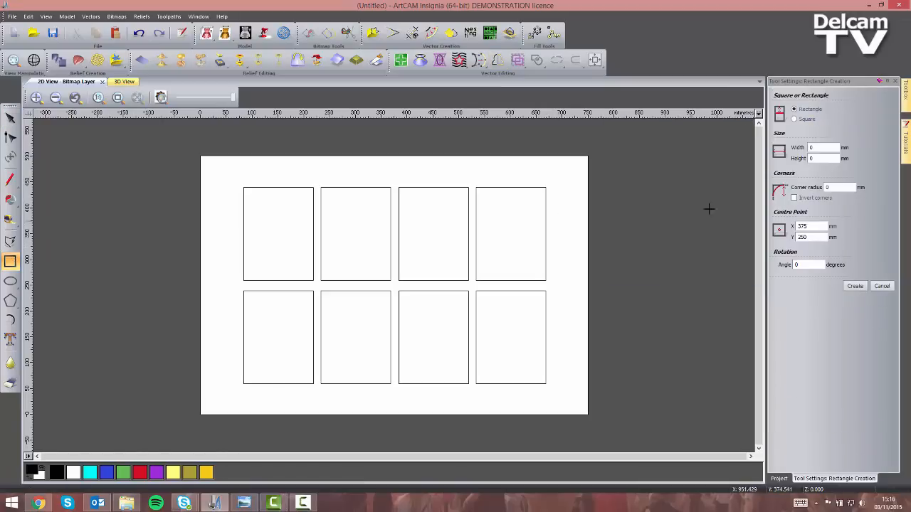
click(830, 147)
text(650)
text(450)
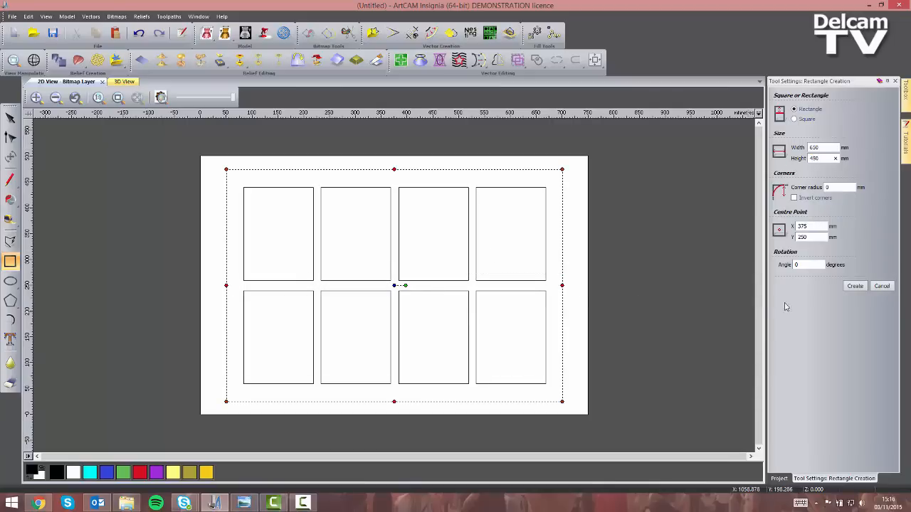
click(855, 286)
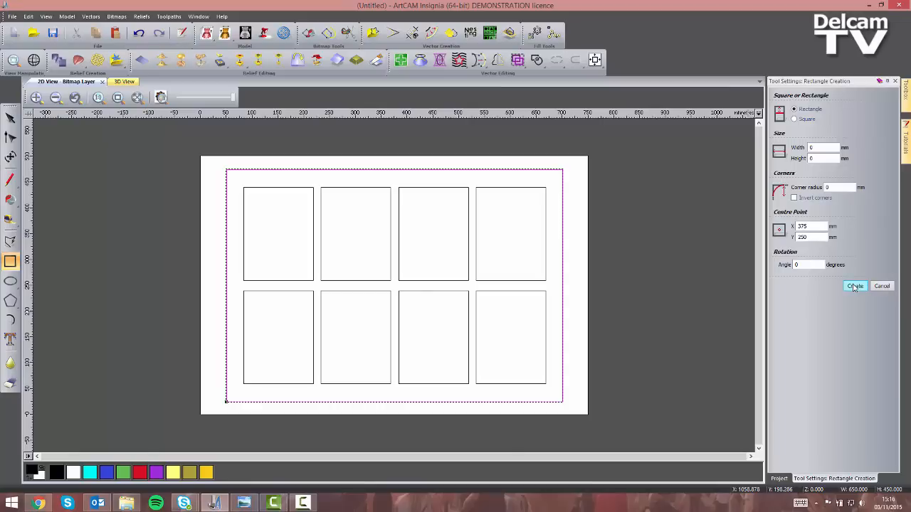
click(894, 81)
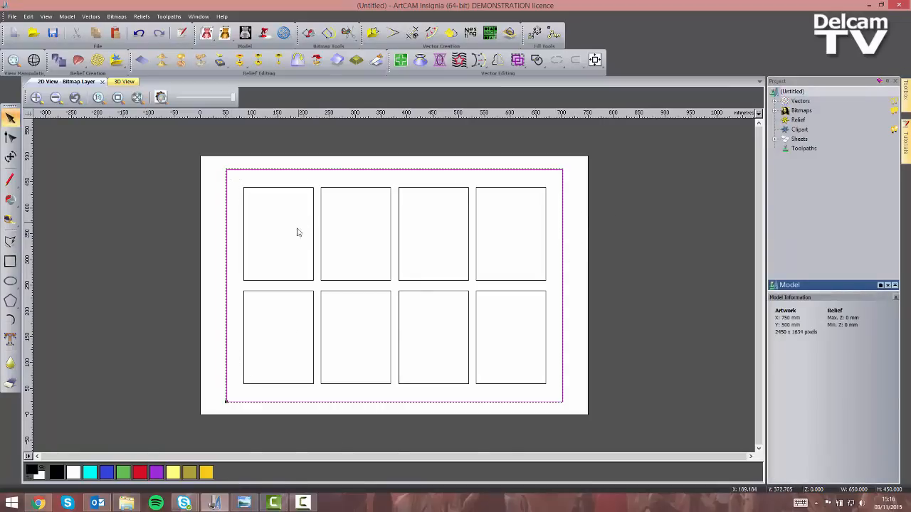
- Consult the mould.11 picture and insert mid nodes on all sides of the outer rectangle, plus nodes halving each half of its long sides
click(244, 503)
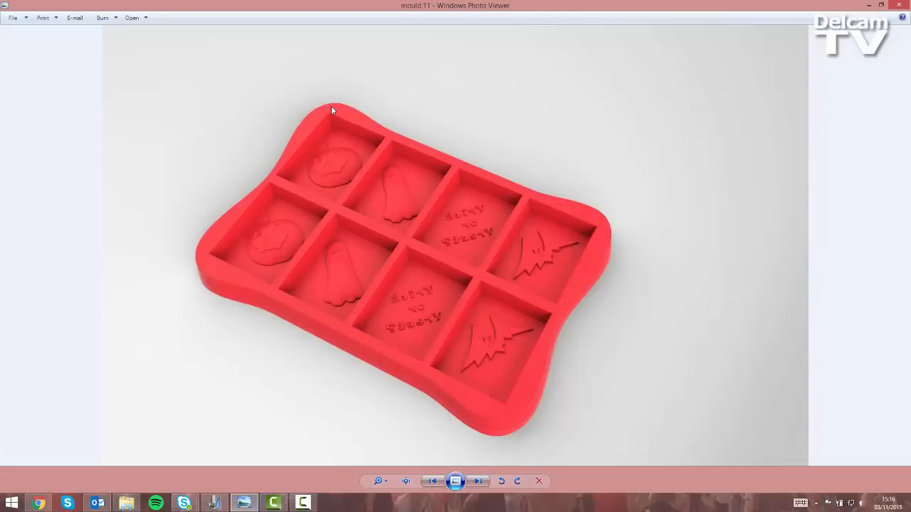
click(214, 503)
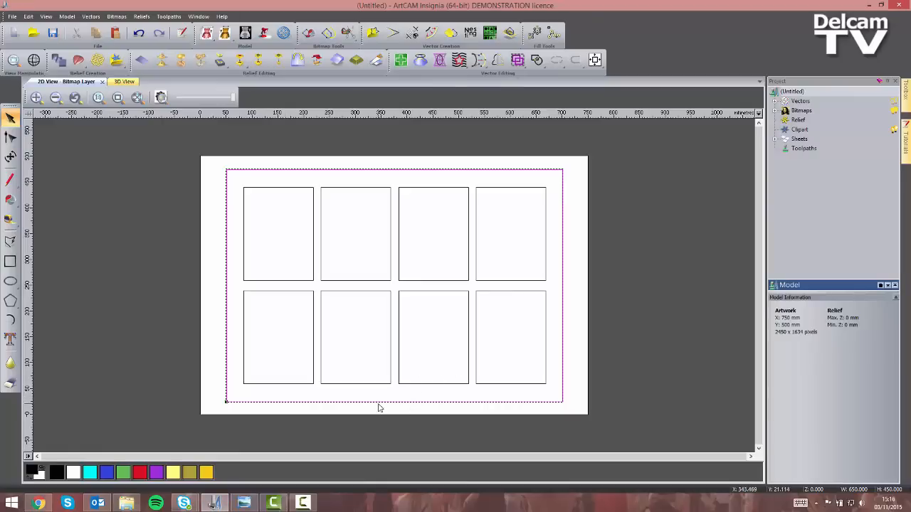
click(10, 137)
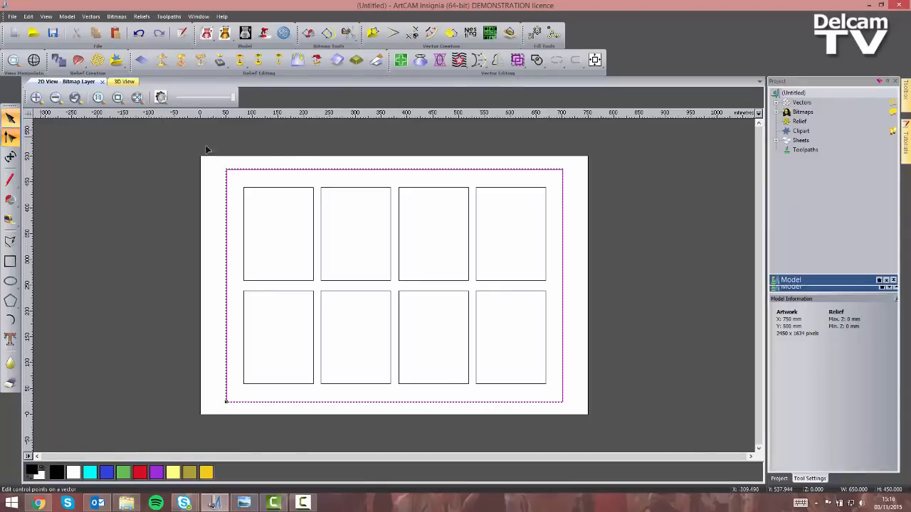
right_click(402, 173)
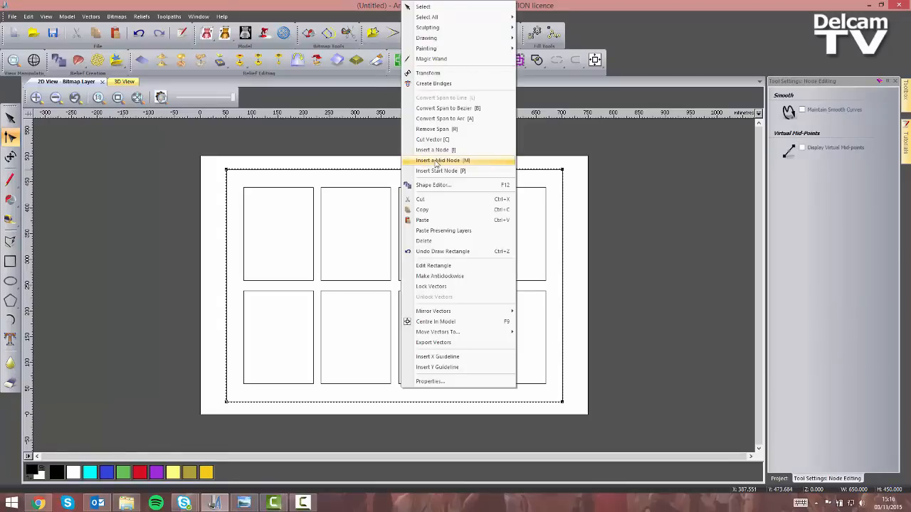
click(436, 161)
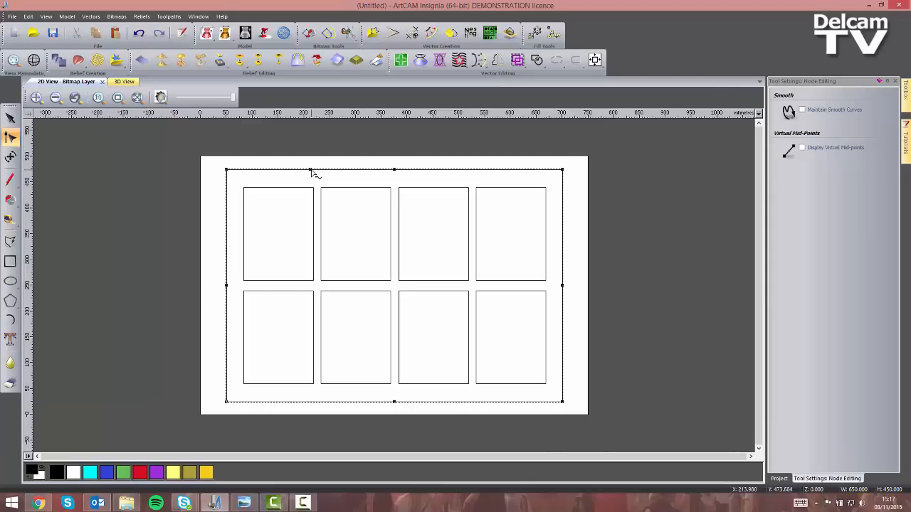
key(m)
key(m)
- Smooth the four corner nodes of the outer rectangle into flowing curves and finish node editing
right_click(227, 401)
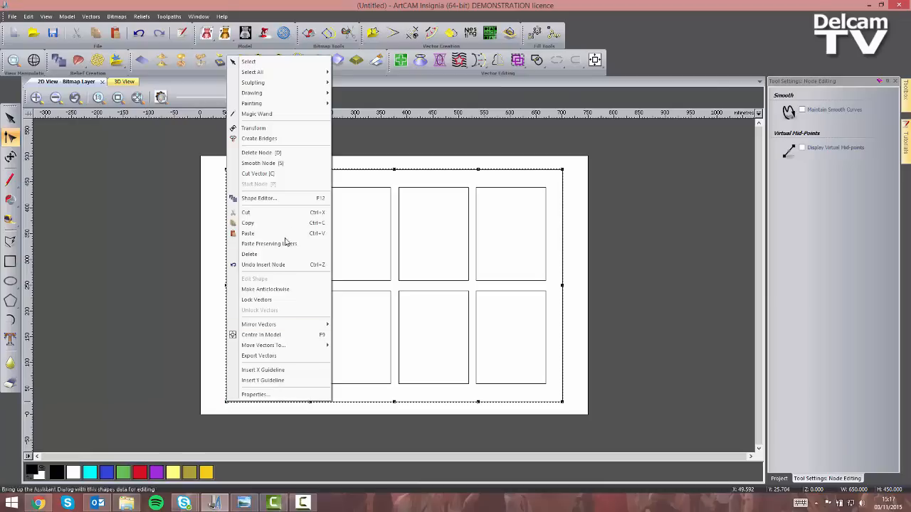
click(301, 163)
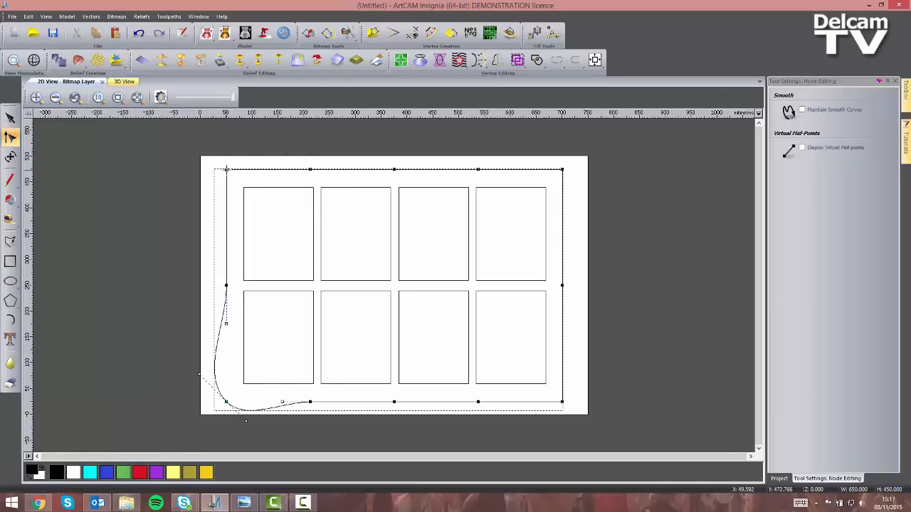
key(s)
key(s)
key(s)
click(895, 81)
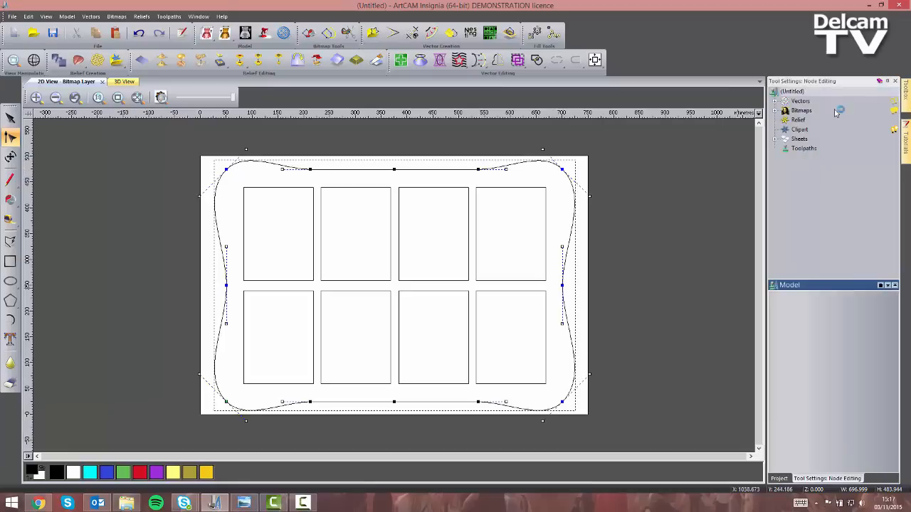
click(622, 258)
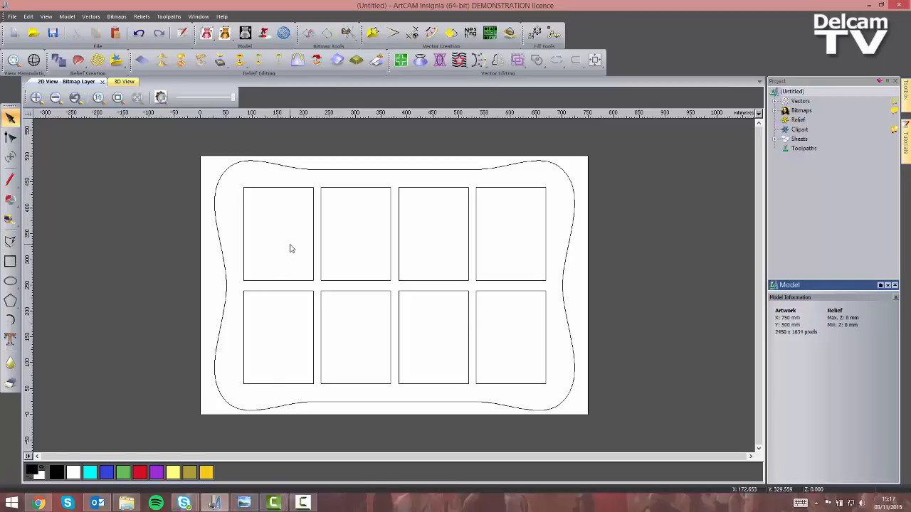
- Import the pumpkin vector file from the Halloween_Webinar_29-10-15 folder into the model
click(91, 16)
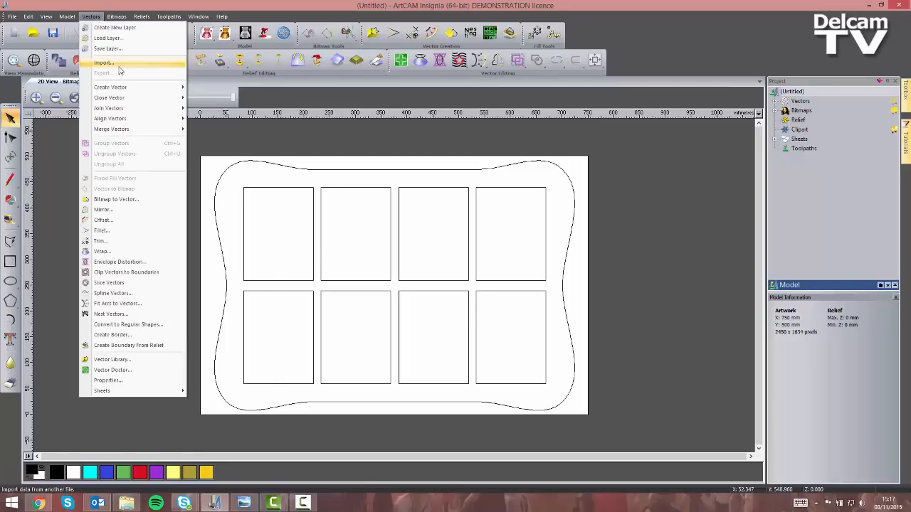
click(106, 63)
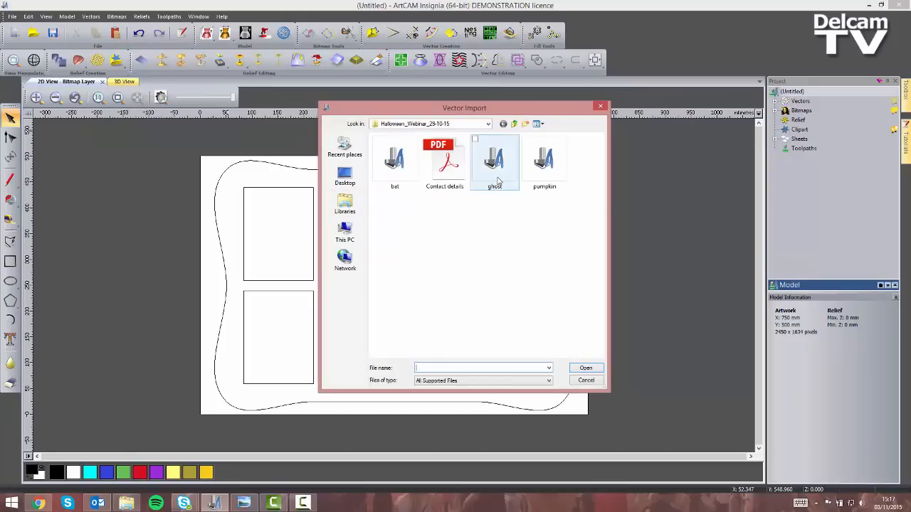
click(544, 193)
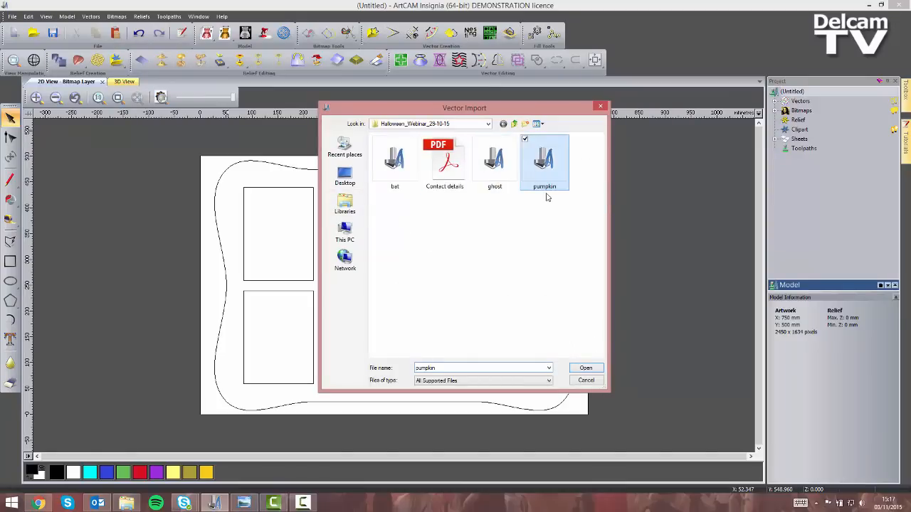
click(585, 367)
scroll(574, 360, down, 2)
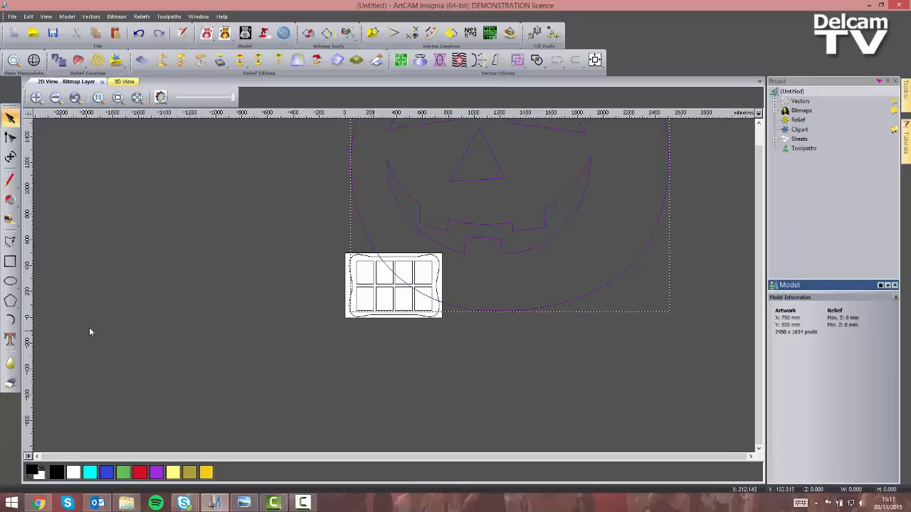
- Scale the pumpkin to 110 mm wide with its aspect ratio kept and move it into the lower-left rectangle of the grid
click(9, 157)
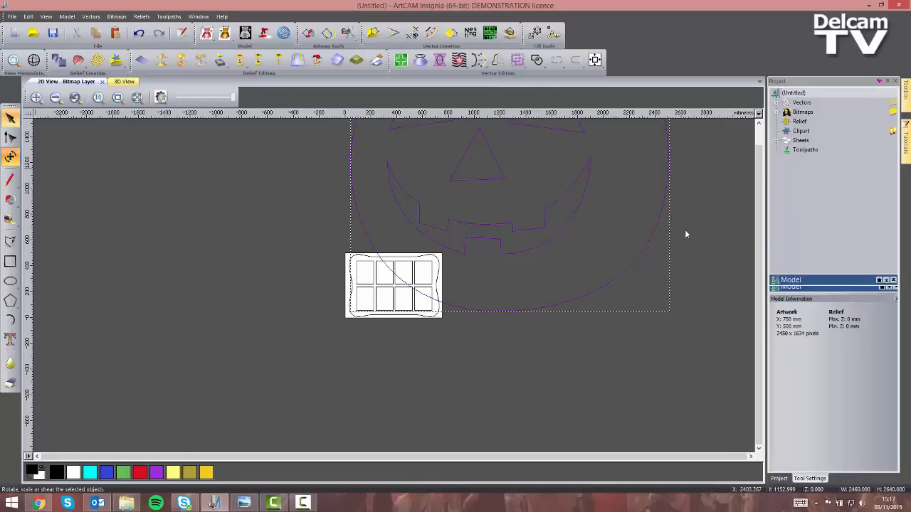
click(828, 113)
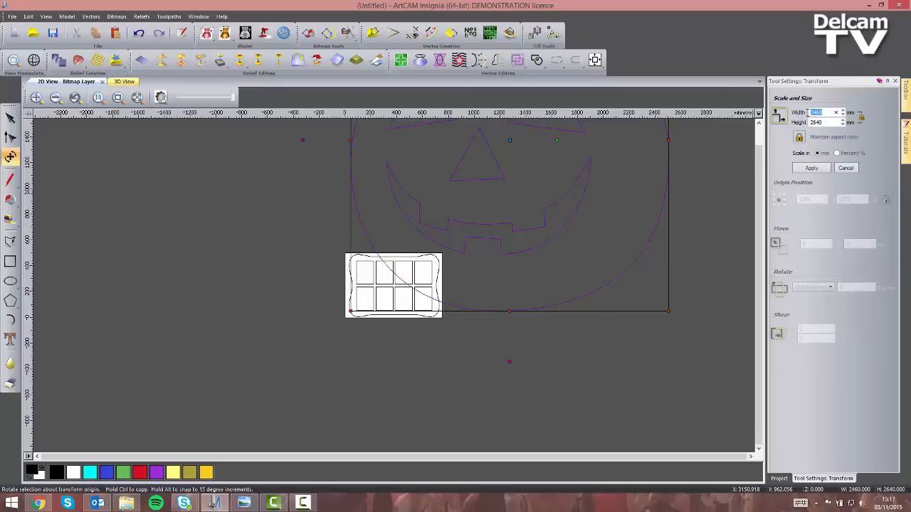
text(110)
click(819, 172)
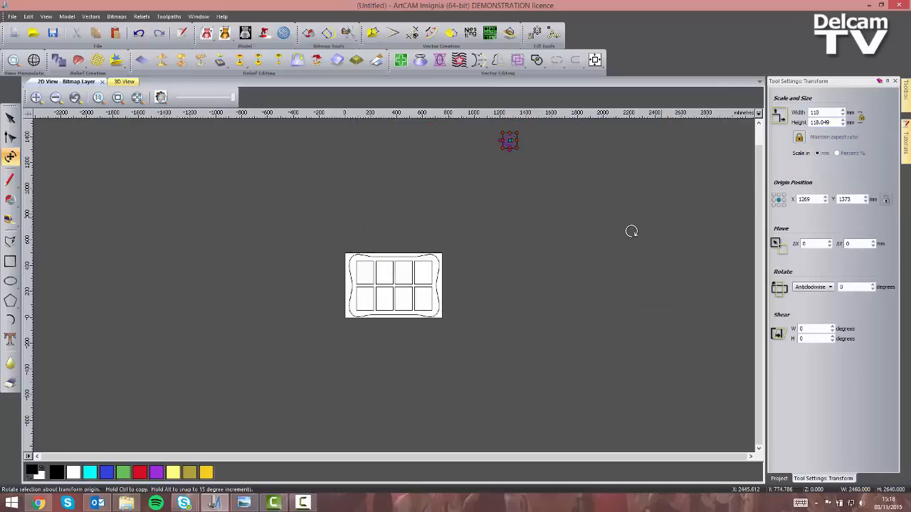
drag(512, 144, 364, 298)
scroll(364, 298, up, 5)
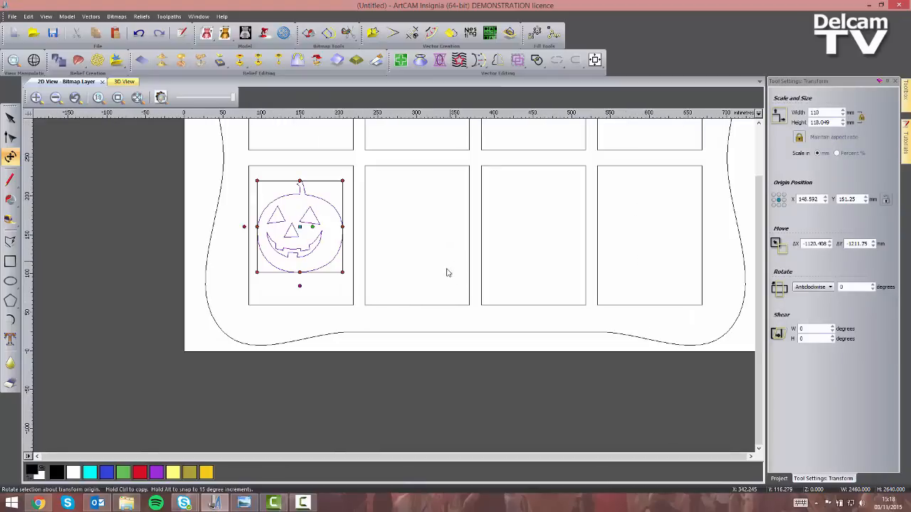
- Rotate the pumpkin 45 degrees anticlockwise and close the transform settings
middle_drag(449, 263, 415, 331)
click(856, 287)
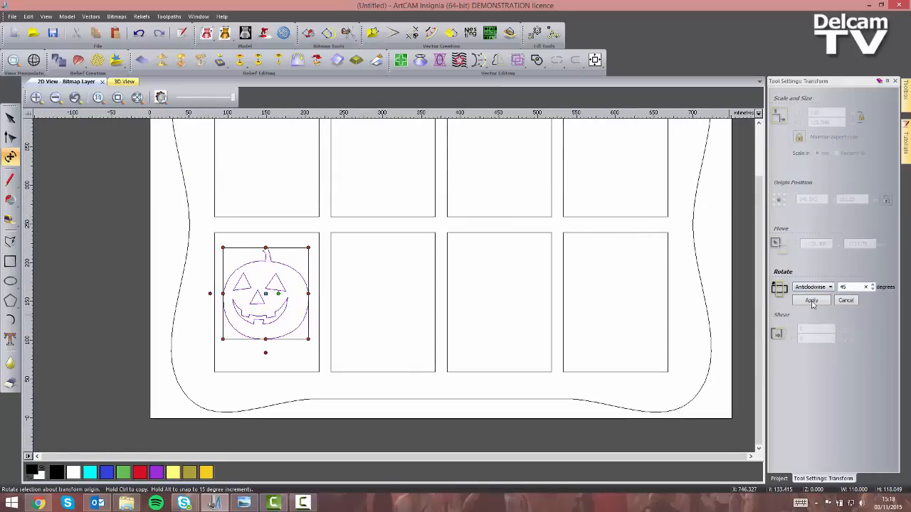
click(812, 300)
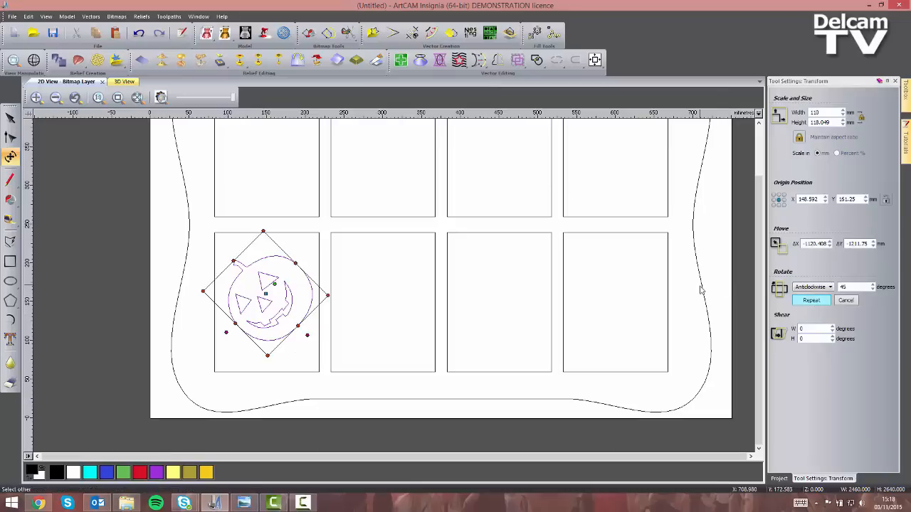
click(896, 81)
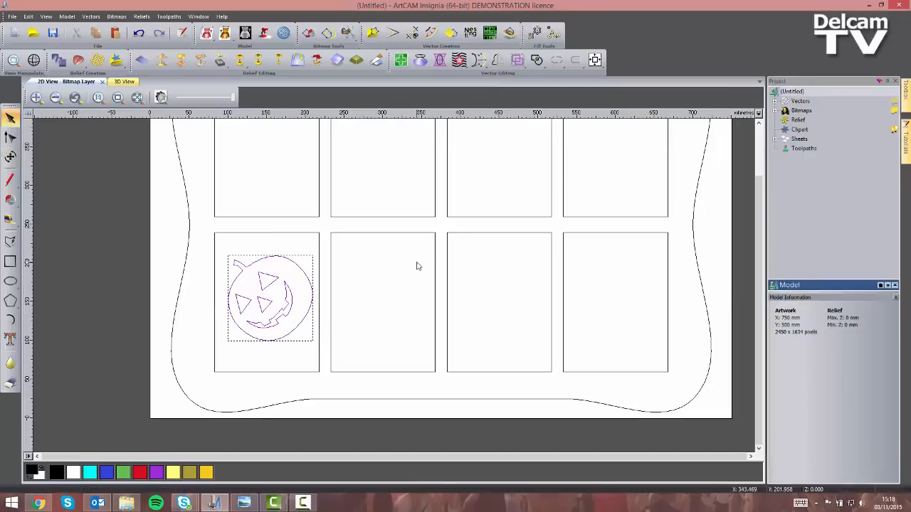
- Align the pumpkin to the centre of its lower-left rectangle in both X and Y
middle_drag(345, 261, 340, 316)
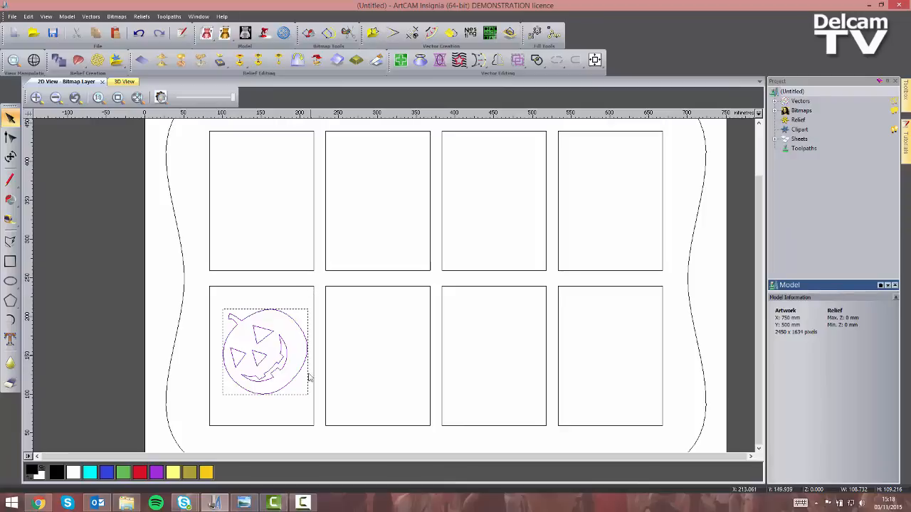
shift+click(255, 287)
click(595, 60)
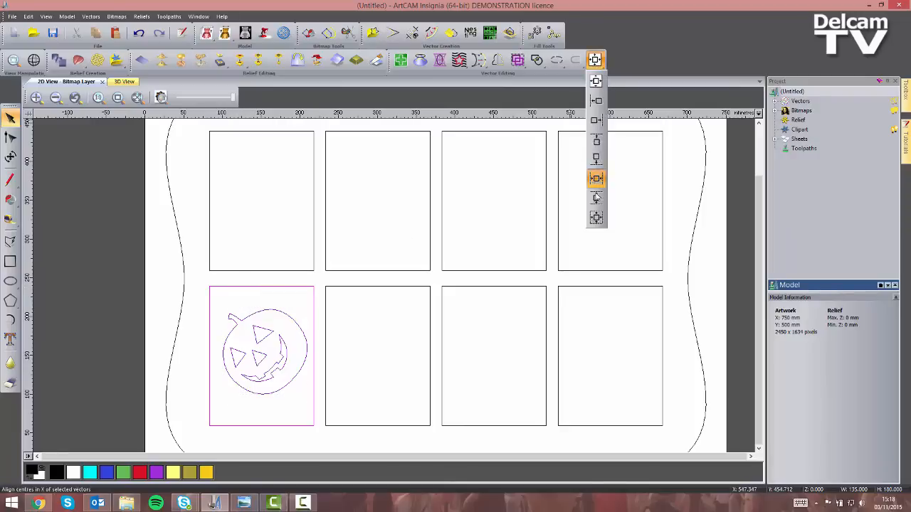
click(596, 217)
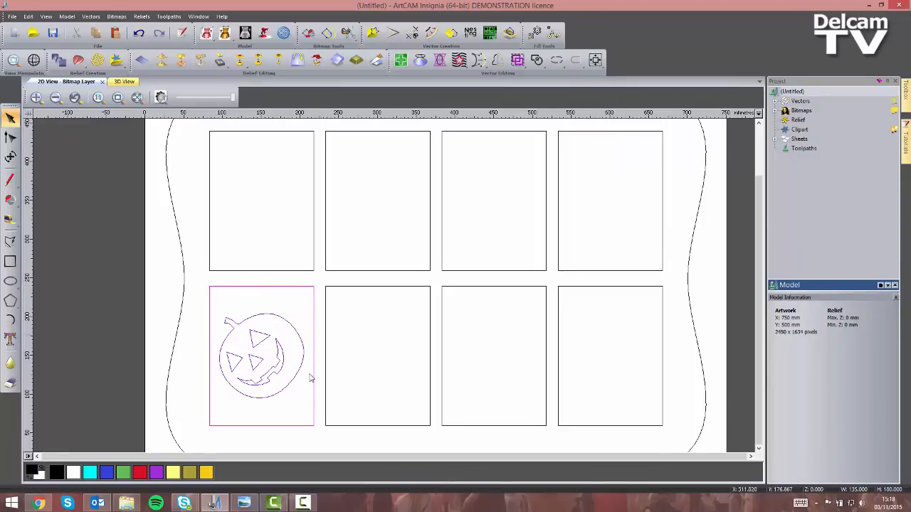
- Copy the pumpkin from the lower-left rectangle into the upper-left rectangle and centre it there
click(352, 382)
middle_drag(286, 238, 281, 260)
click(280, 345)
click(117, 35)
drag(285, 323, 284, 162)
shift+click(310, 172)
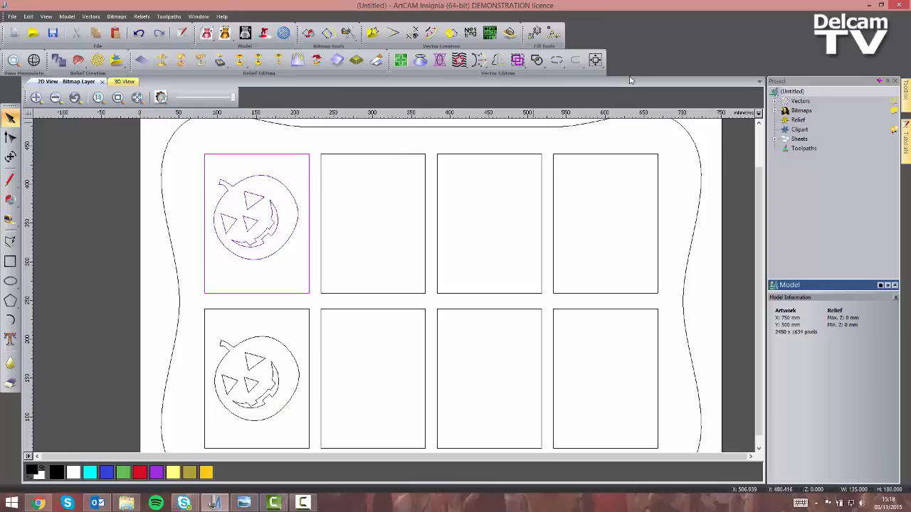
click(595, 60)
click(380, 248)
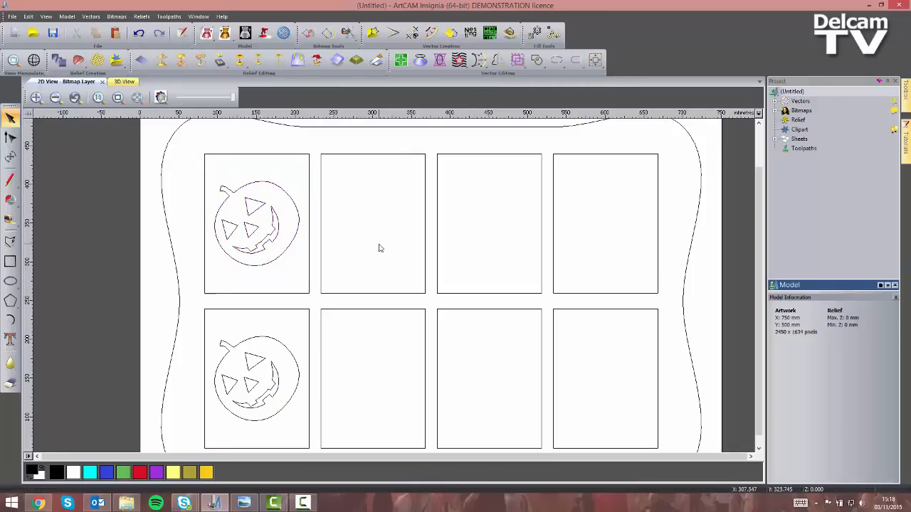
- Import the ghost vector file from the Halloween_Webinar_29-10-15 folder into the model
scroll(406, 261, down, 1)
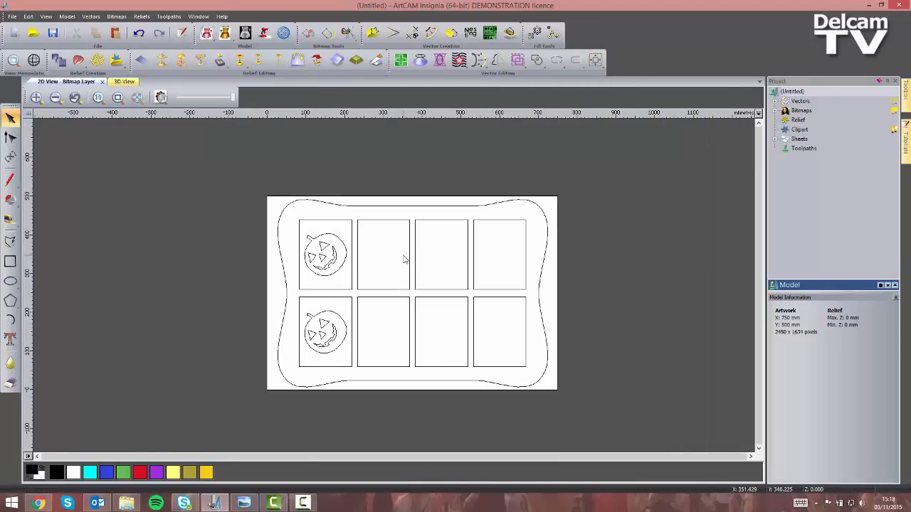
click(91, 16)
click(114, 62)
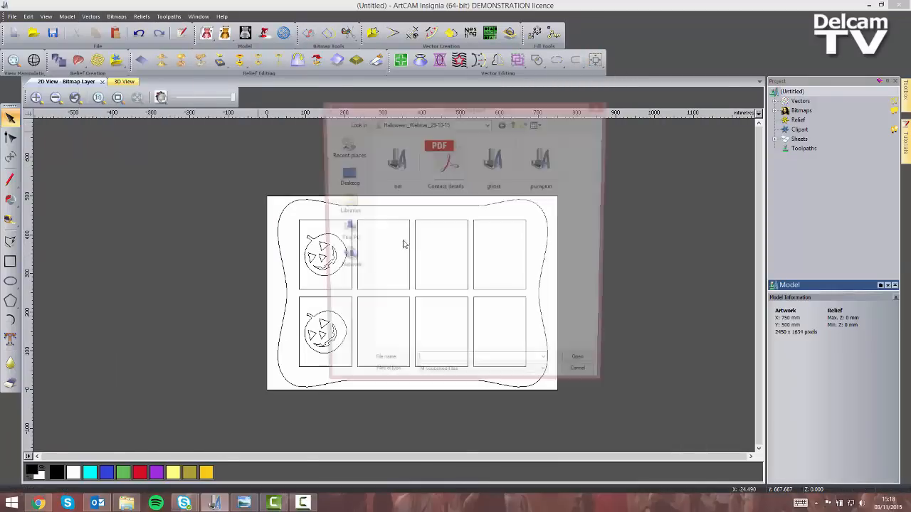
click(495, 162)
click(585, 368)
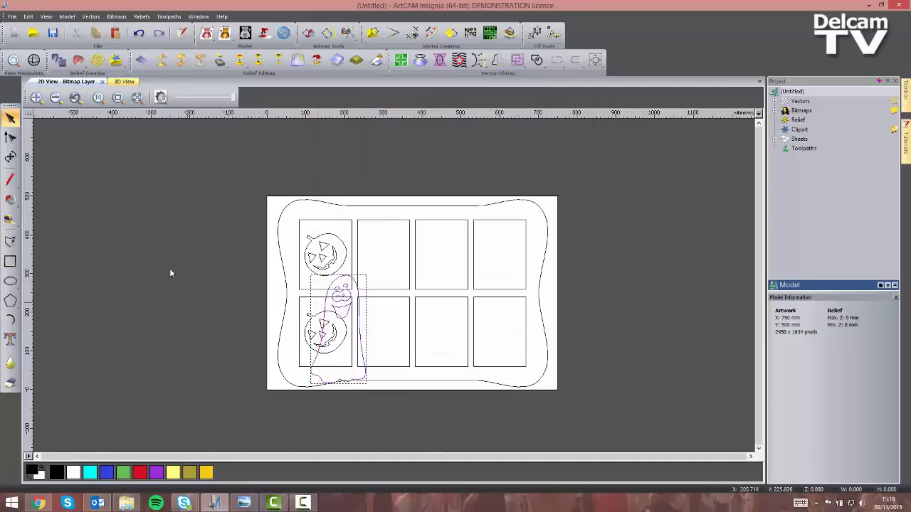
- Scale the ghost to 69 mm wide with its aspect ratio kept, and rotate it 45 degrees anticlockwise
click(10, 160)
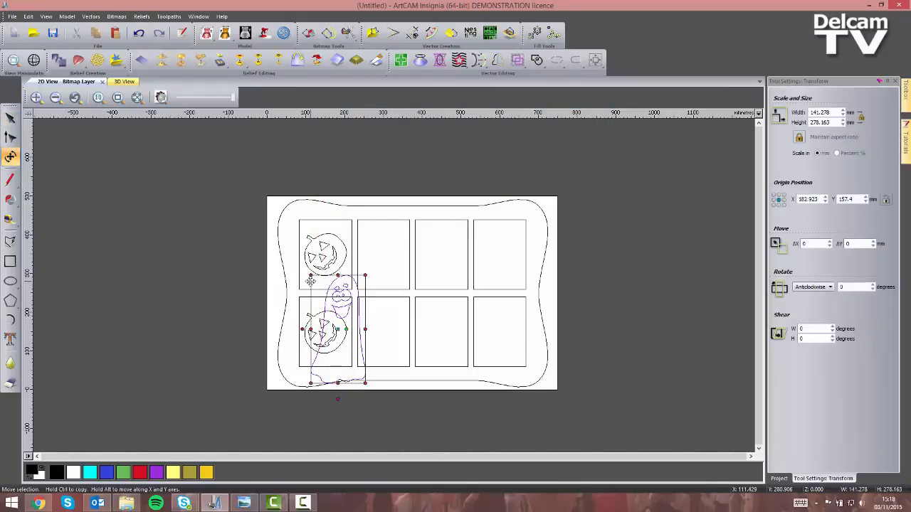
click(836, 113)
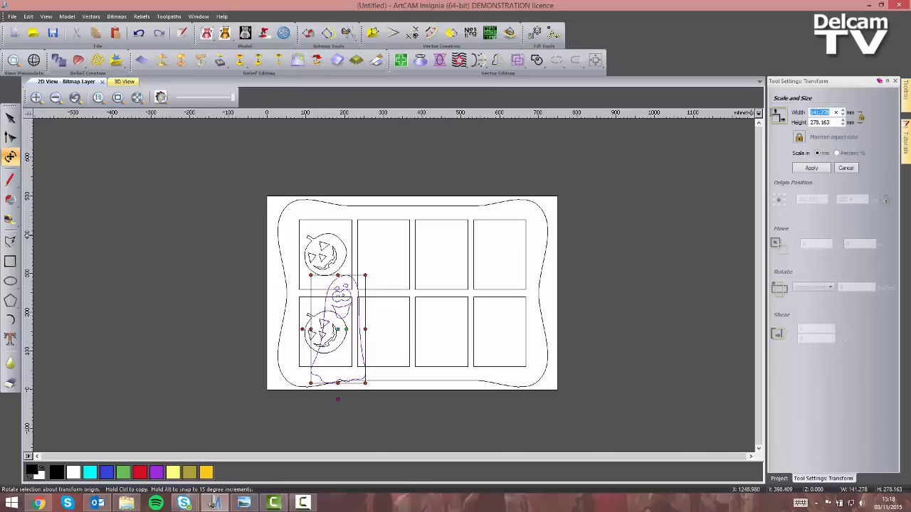
text(69)
click(811, 169)
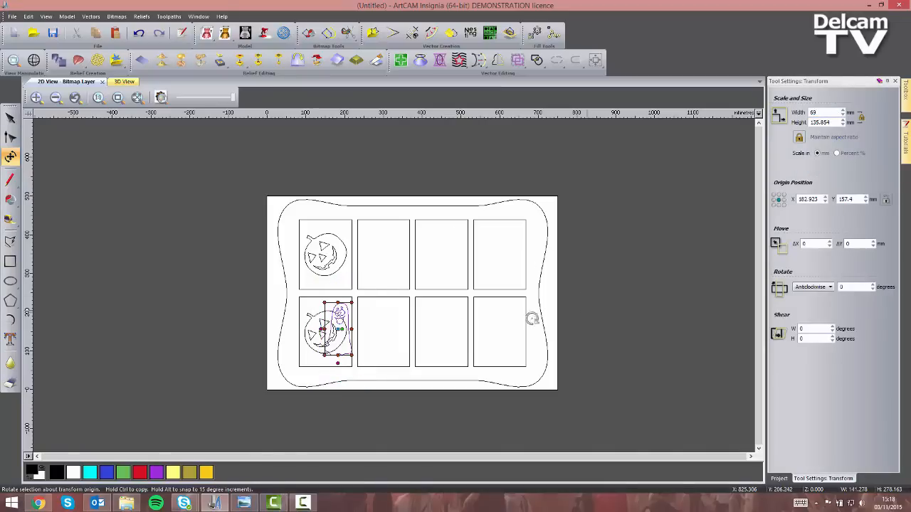
click(856, 288)
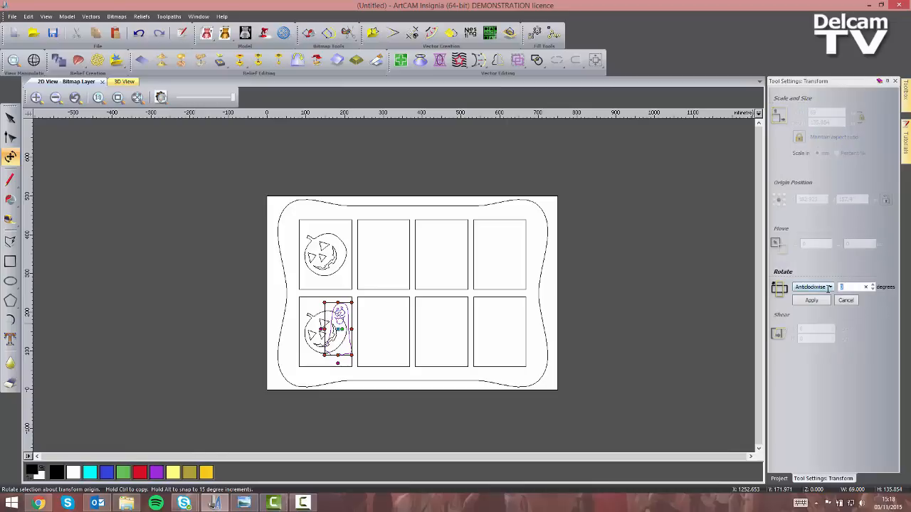
click(811, 300)
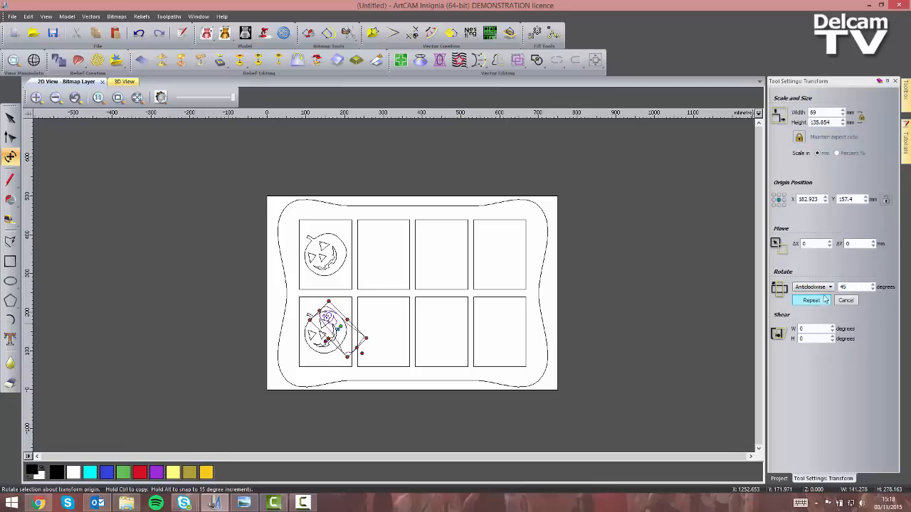
click(895, 82)
- Centre the ghost in the second rectangle of the lower row
scroll(329, 316, up, 5)
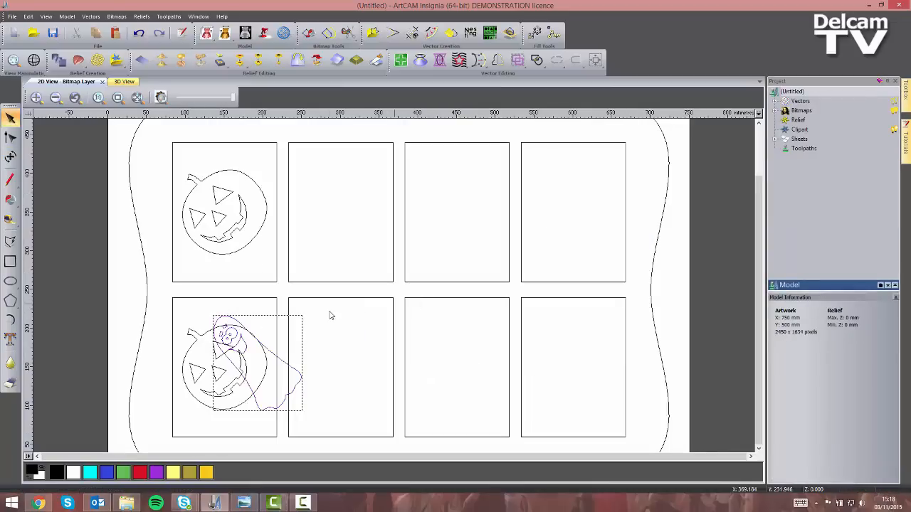
shift+click(394, 317)
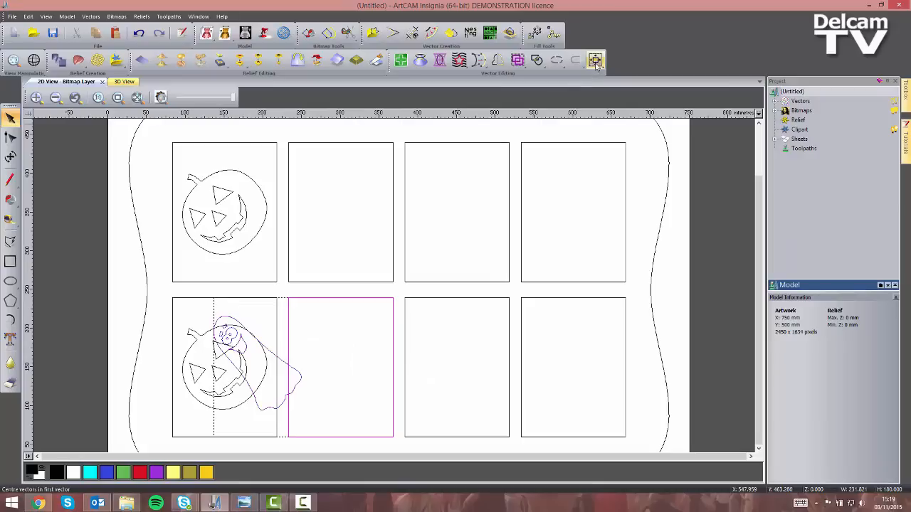
click(596, 60)
click(435, 366)
- Copy the ghost into the second rectangle of the upper row and centre it there
click(353, 366)
click(99, 42)
click(117, 39)
drag(360, 321, 360, 159)
shift+click(393, 155)
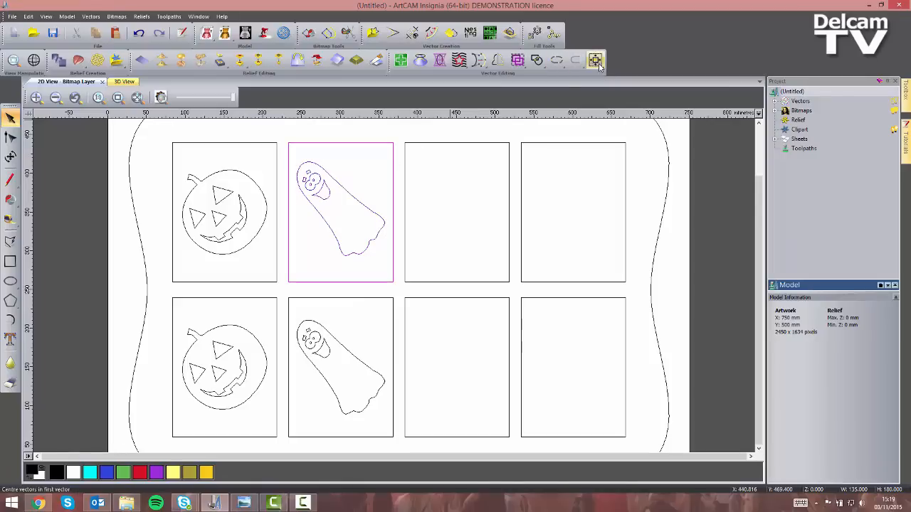
click(595, 61)
click(469, 231)
- Import the bat vector file from the Halloween_Webinar_29-10-15 folder into the model
scroll(463, 237, down, 1)
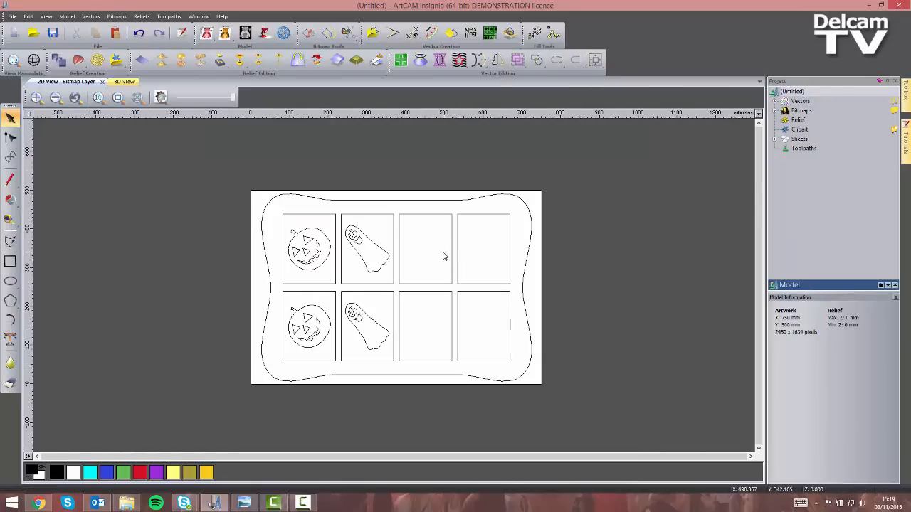
middle_drag(443, 252, 397, 252)
click(91, 16)
click(114, 62)
click(395, 160)
click(599, 368)
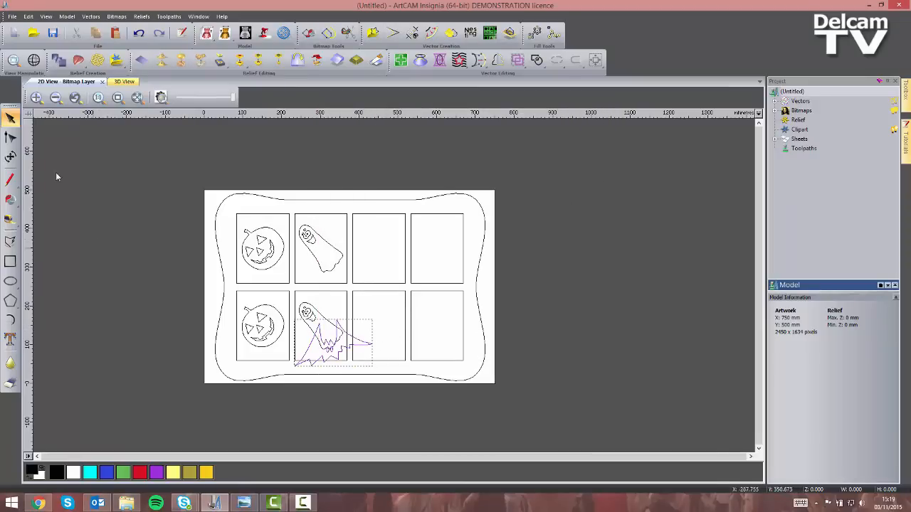
- Scale the bat to 152 mm wide with its aspect ratio kept, and rotate it 45 degrees anticlockwise
click(12, 158)
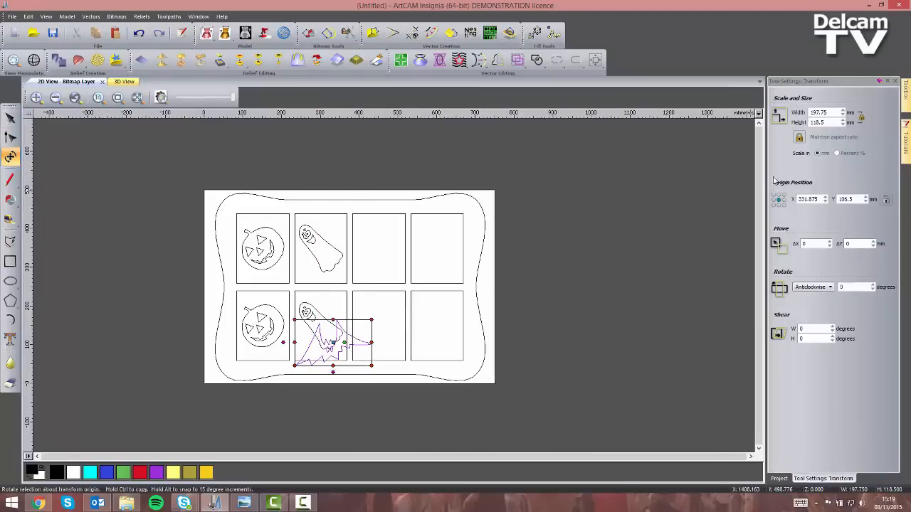
double_click(838, 112)
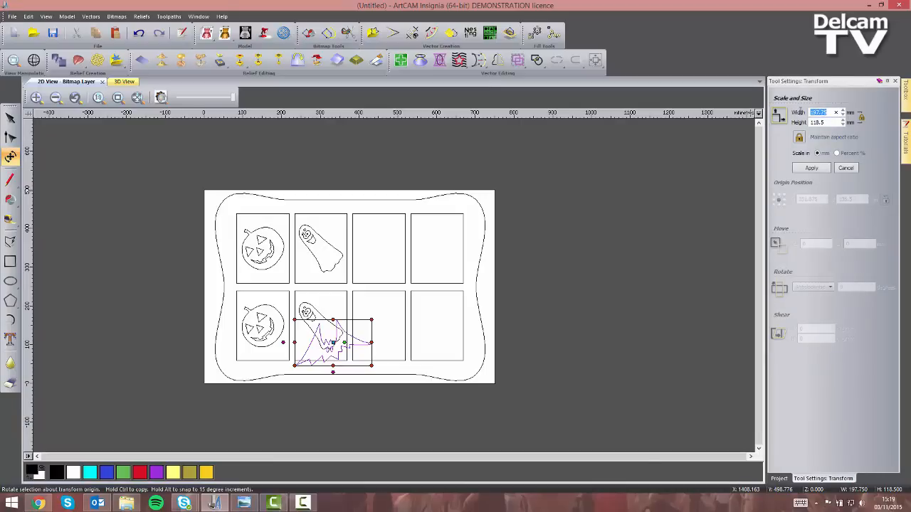
click(811, 169)
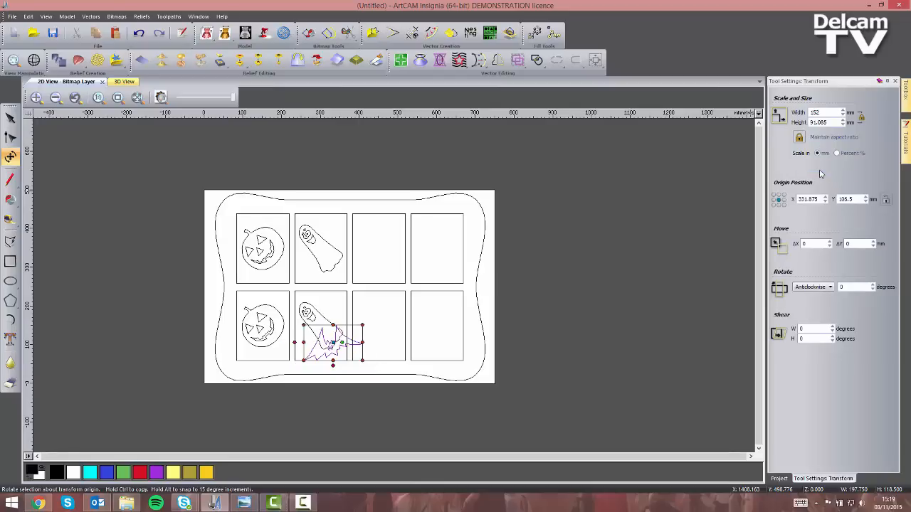
click(851, 286)
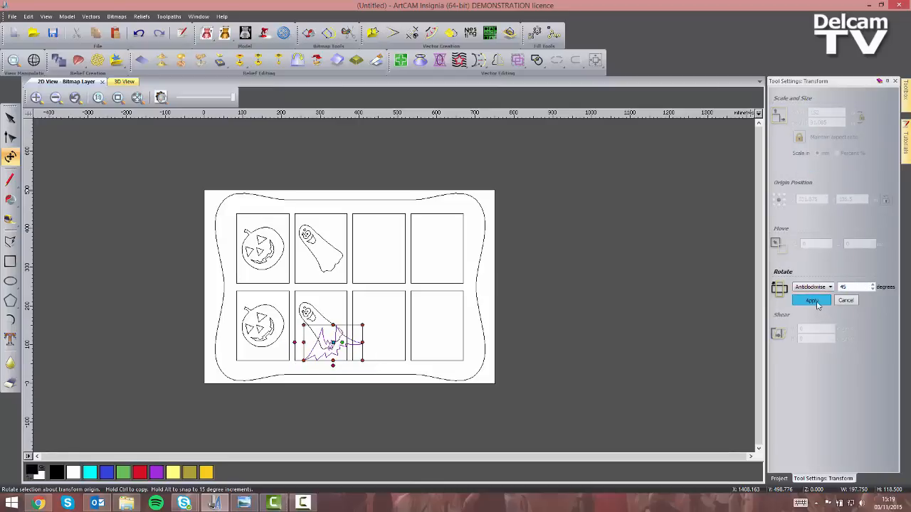
click(812, 301)
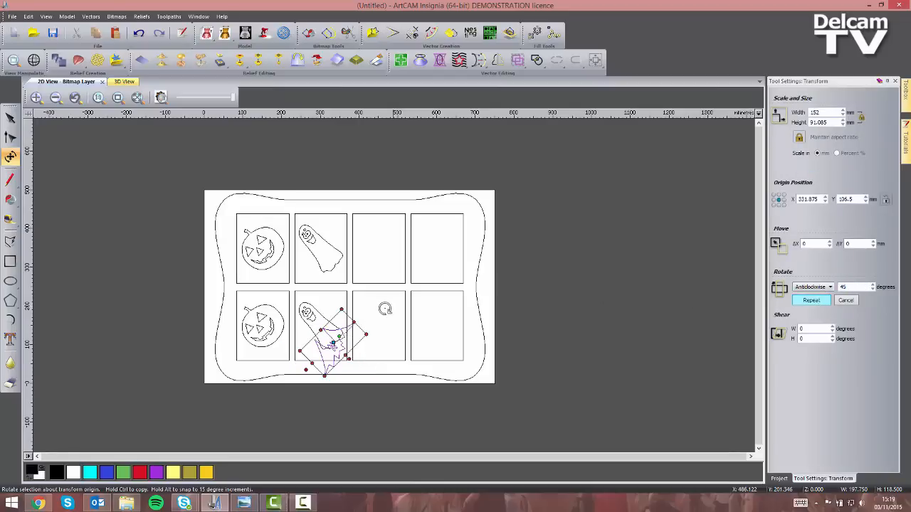
click(895, 81)
- Centre the bat in the lower-right rectangle and place a centred copy of it in the upper-right rectangle
click(464, 325)
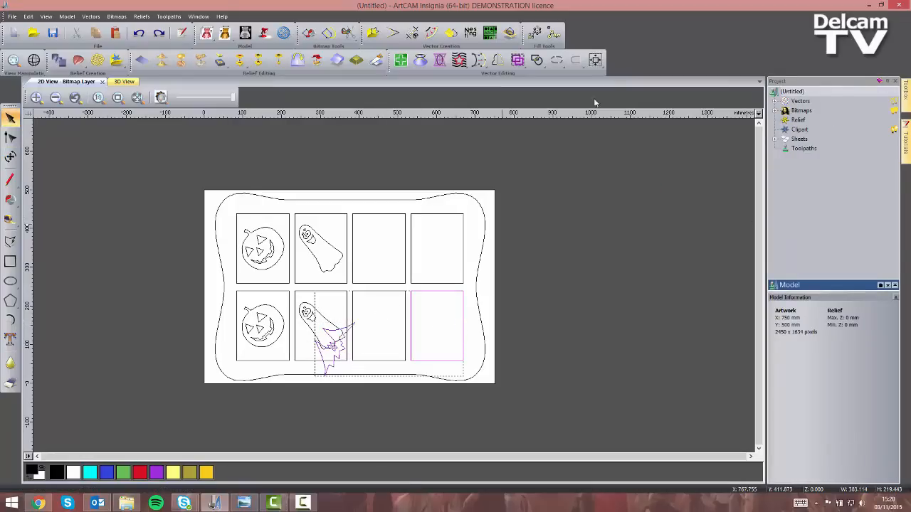
click(595, 60)
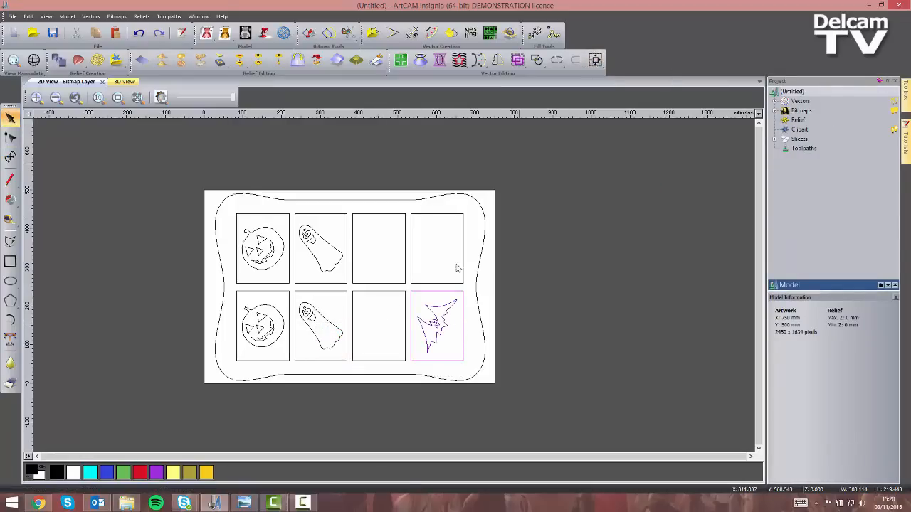
click(453, 326)
click(94, 33)
click(116, 34)
drag(435, 299, 432, 230)
shift+click(442, 213)
click(601, 63)
click(581, 256)
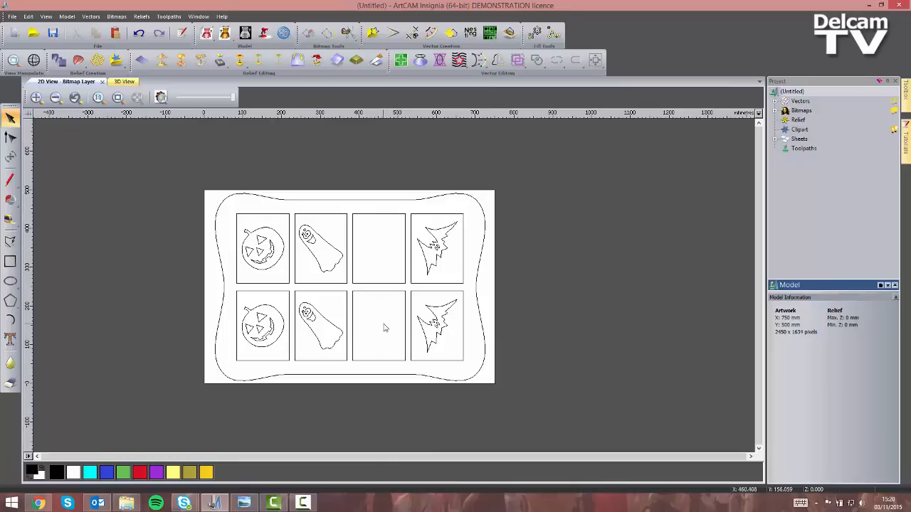
- Create the text "Trick or Treat?" on three lines, starting in the third rectangle of the upper row
click(10, 341)
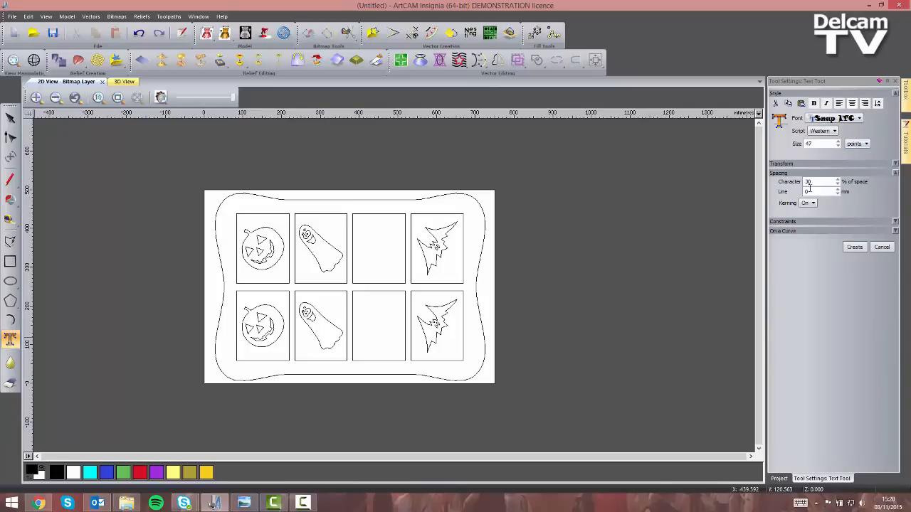
scroll(351, 302, up, 2)
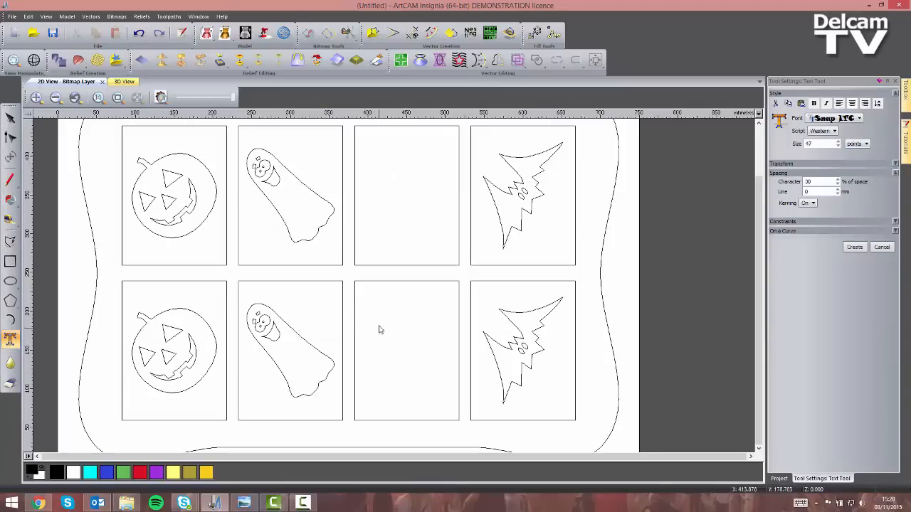
click(371, 180)
text(Trick )
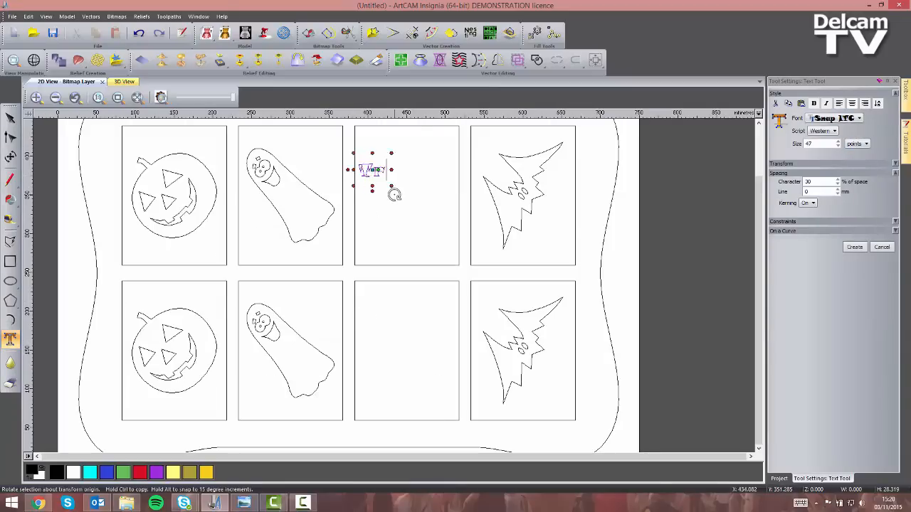
text(or )
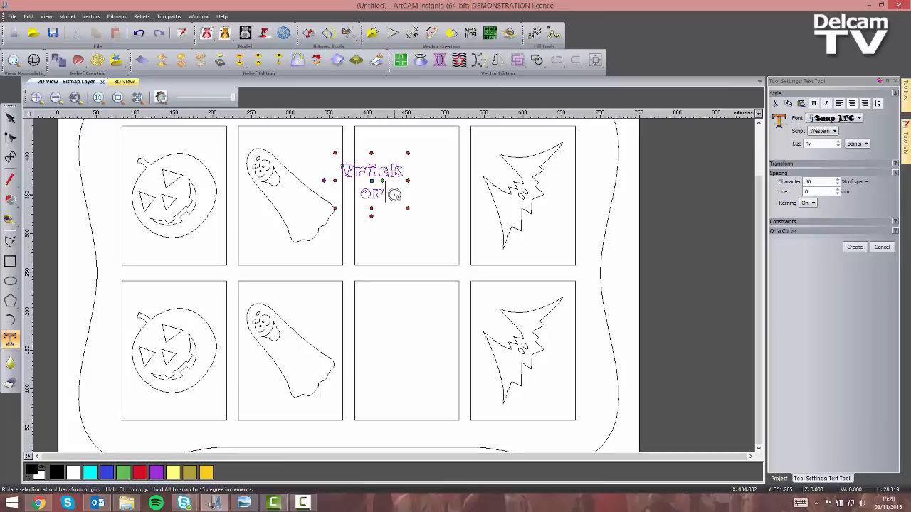
text(Treat?)
click(854, 247)
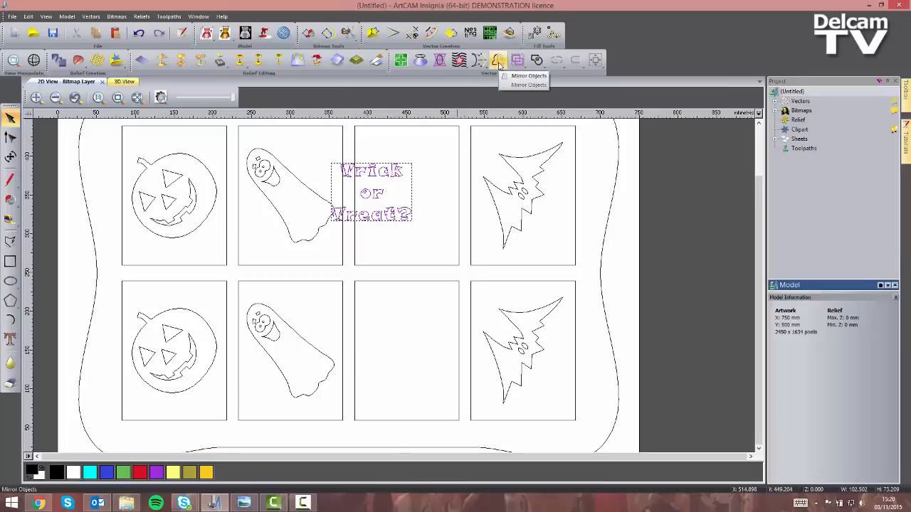
- Mirror the "Trick or Treat?" text horizontally about its centre without keeping a copy of the original
click(499, 61)
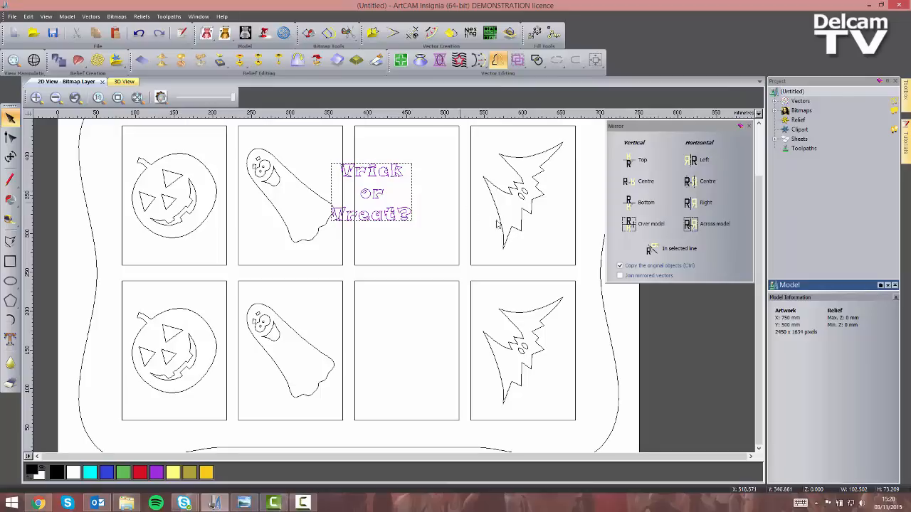
click(636, 267)
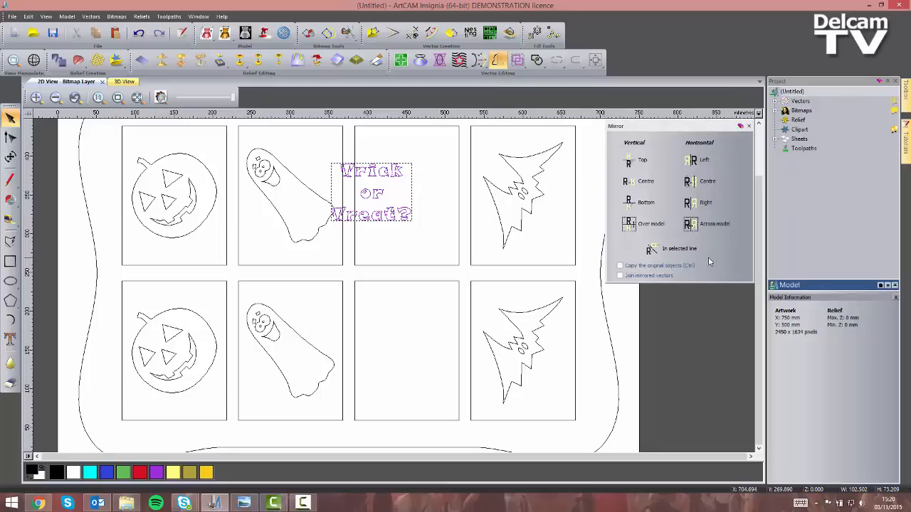
click(704, 184)
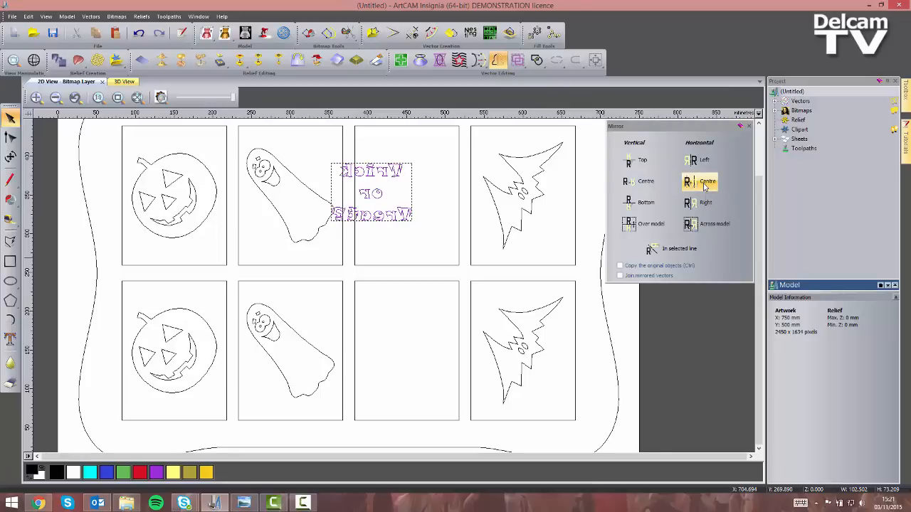
click(748, 127)
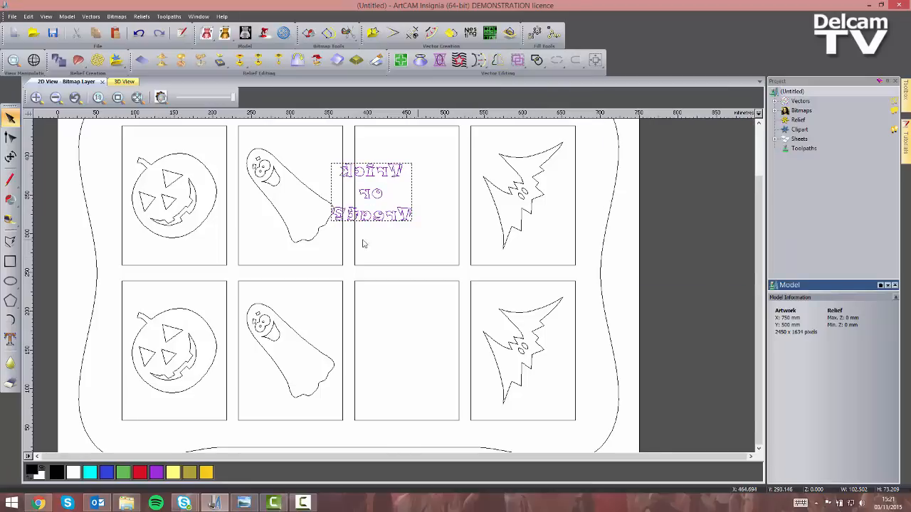
- Rotate the mirrored text 45 degrees anticlockwise
click(10, 157)
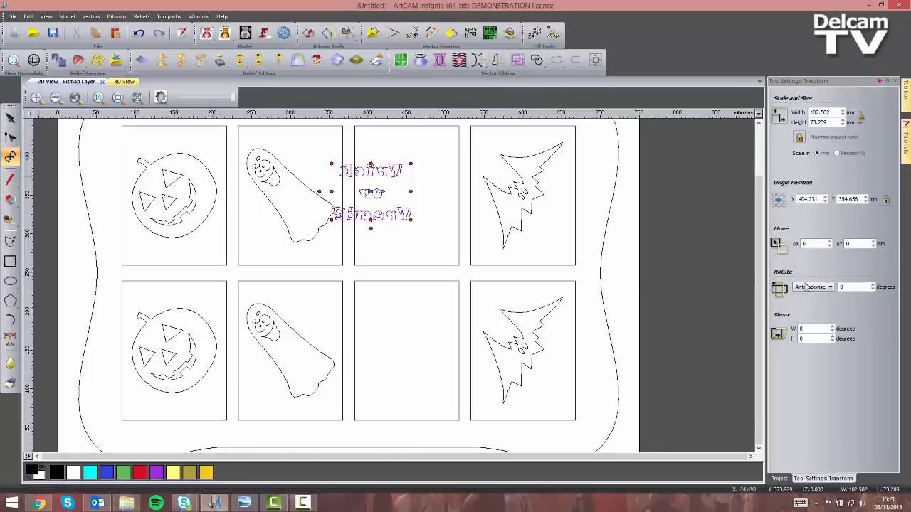
click(868, 286)
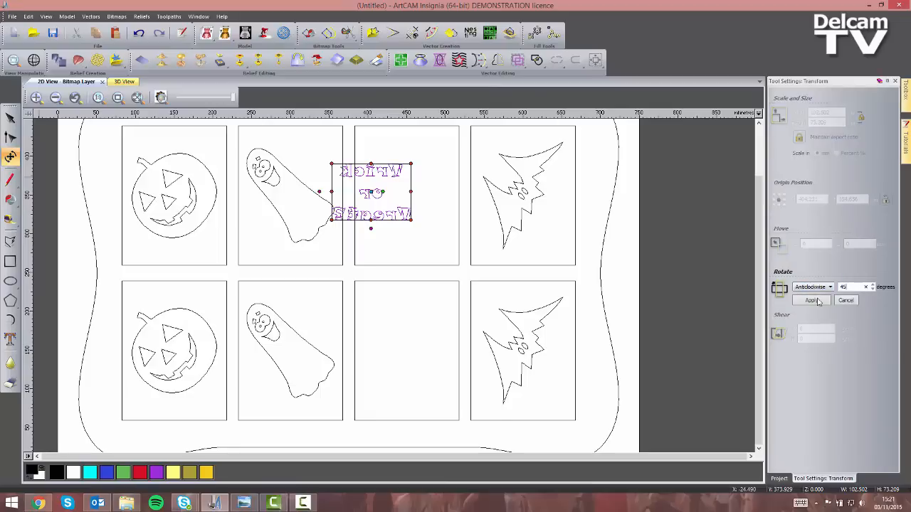
click(816, 301)
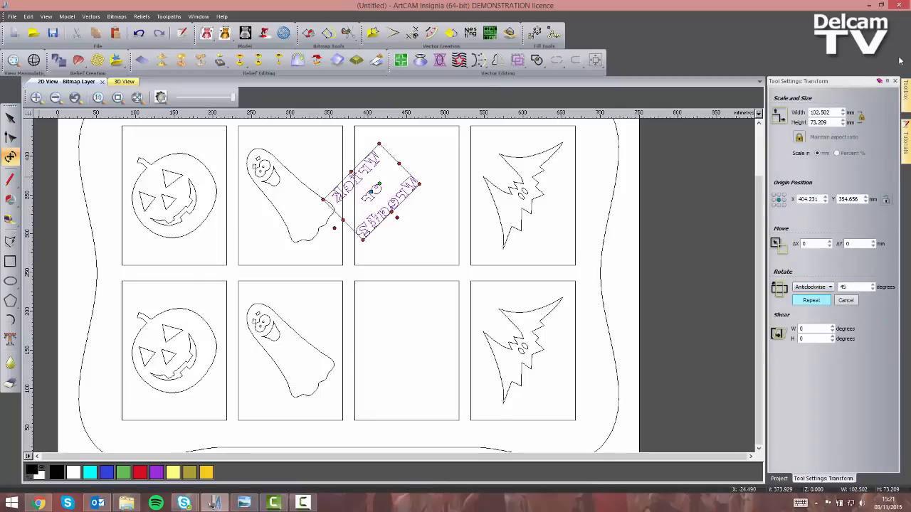
- Centre the rotated "Trick or Treat?" text in the third rectangle of the upper row
click(895, 82)
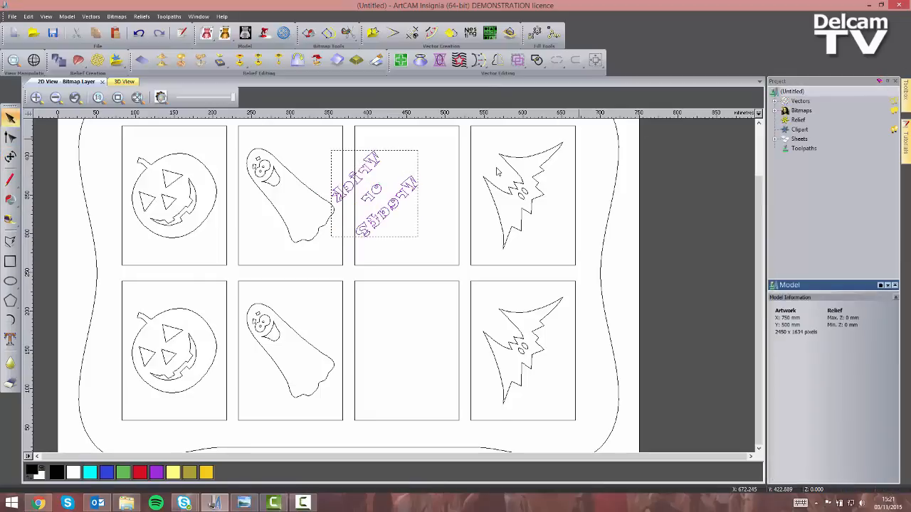
shift+click(460, 183)
click(596, 61)
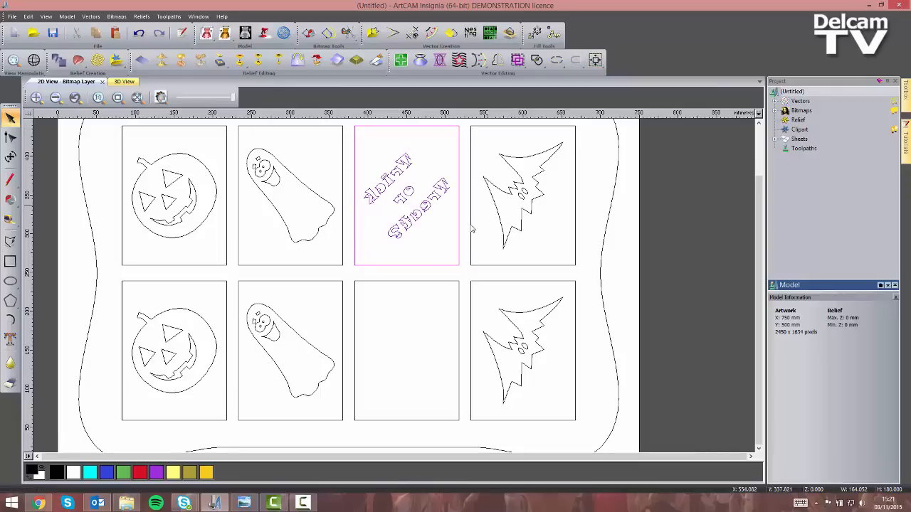
- Place a copy of the "Trick or Treat?" text in the third rectangle of the lower row and centre it there
click(416, 257)
click(414, 226)
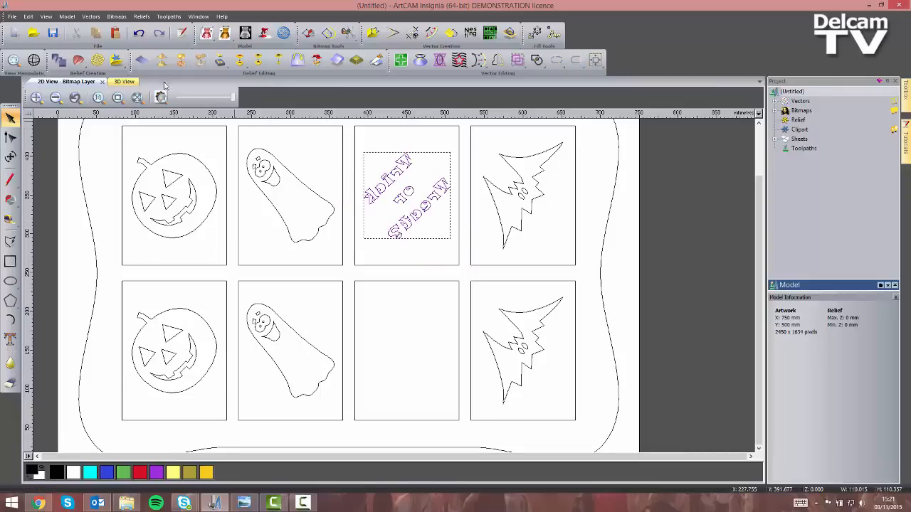
click(115, 35)
drag(441, 237, 437, 373)
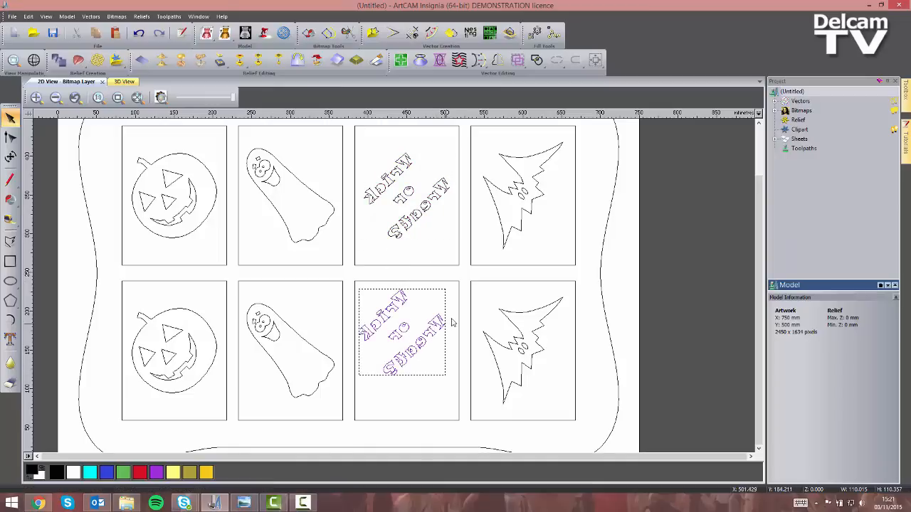
shift+click(458, 317)
click(596, 61)
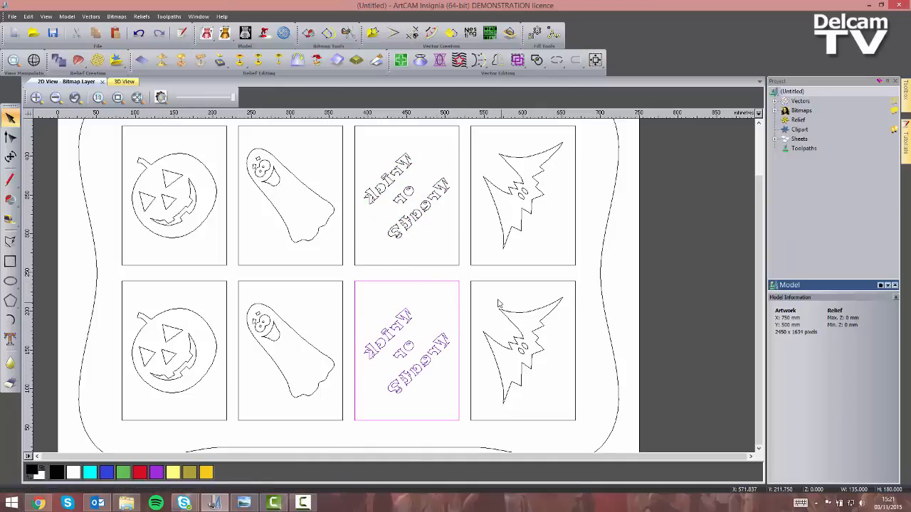
- Switch to the 3D view and display the vectors on the relief, seen from directly above
click(498, 304)
scroll(497, 303, down, 1)
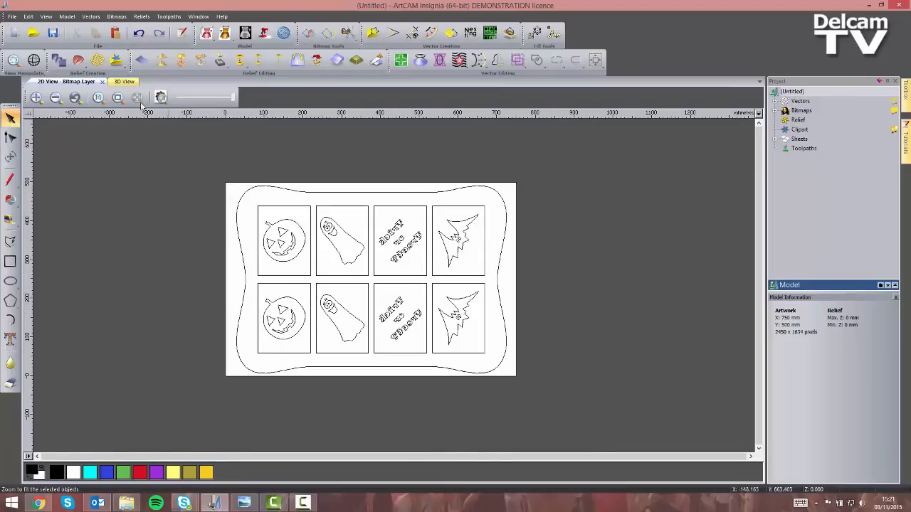
click(124, 82)
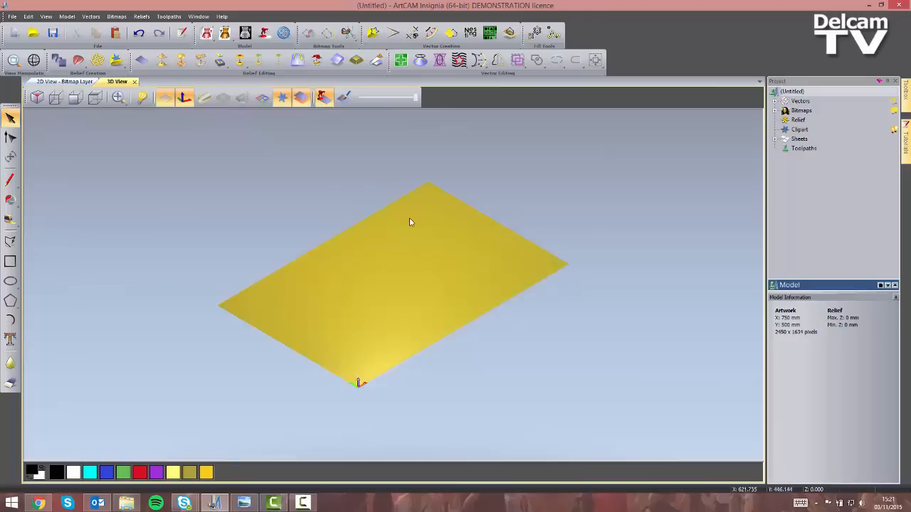
drag(542, 267, 533, 333)
click(263, 98)
drag(567, 215, 387, 205)
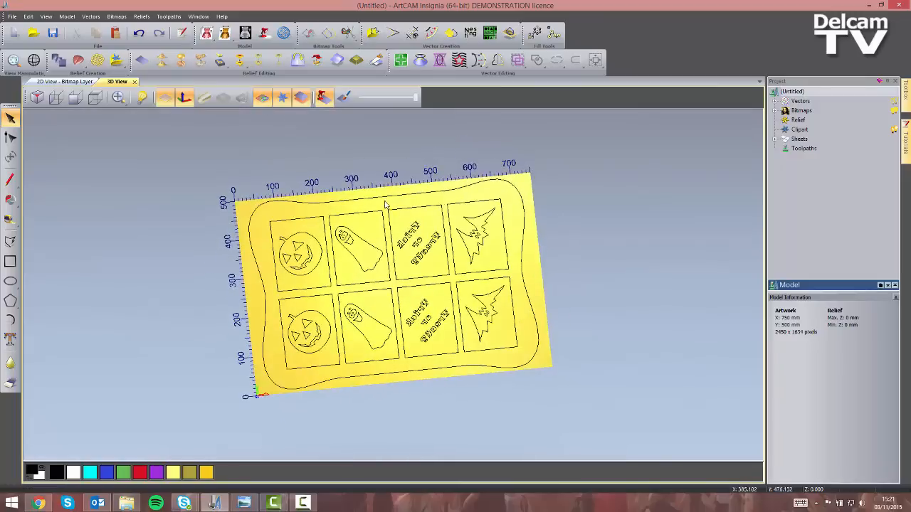
click(95, 97)
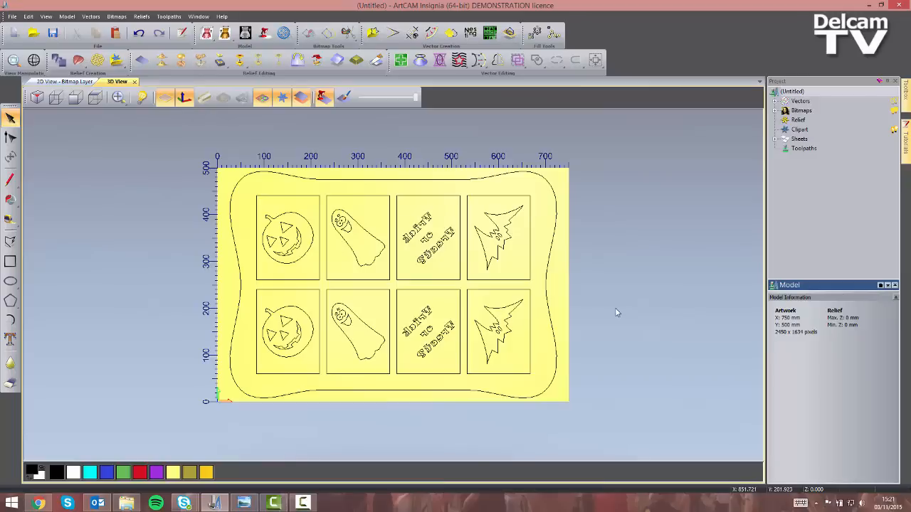
- Cut the eight rectangles into the relief as planes with a 35 mm start height, using the Subtract combine mode
drag(537, 292, 280, 275)
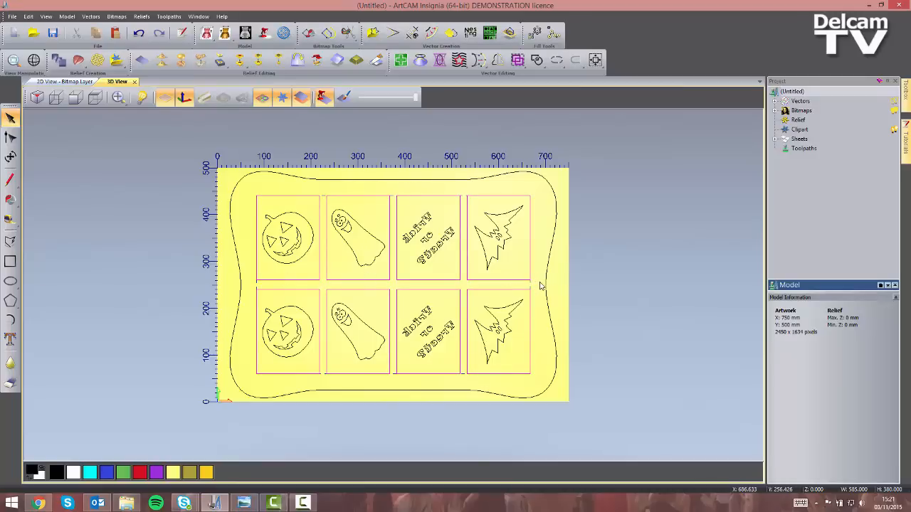
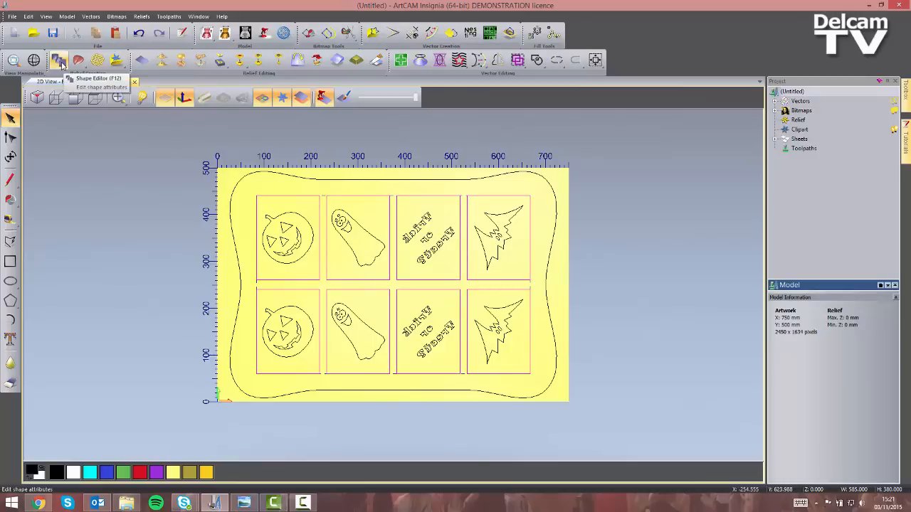
click(60, 61)
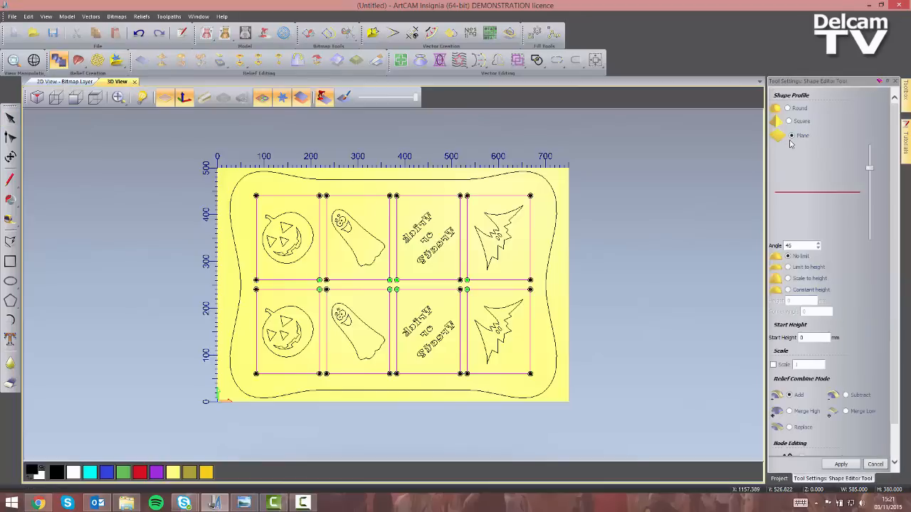
click(811, 339)
text(35)
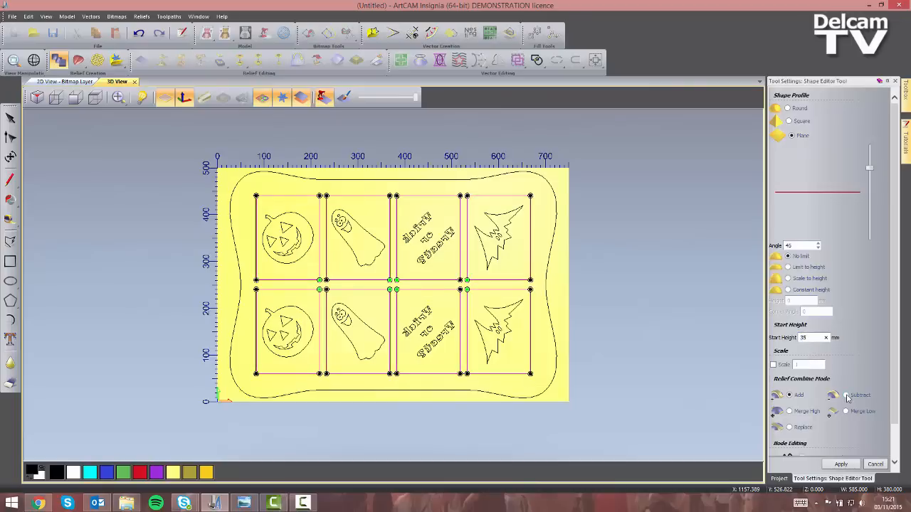
click(846, 396)
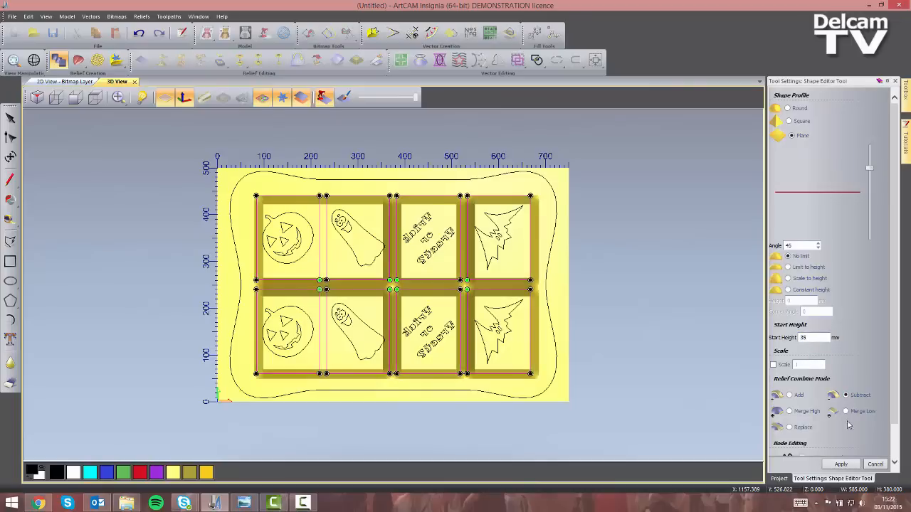
click(847, 466)
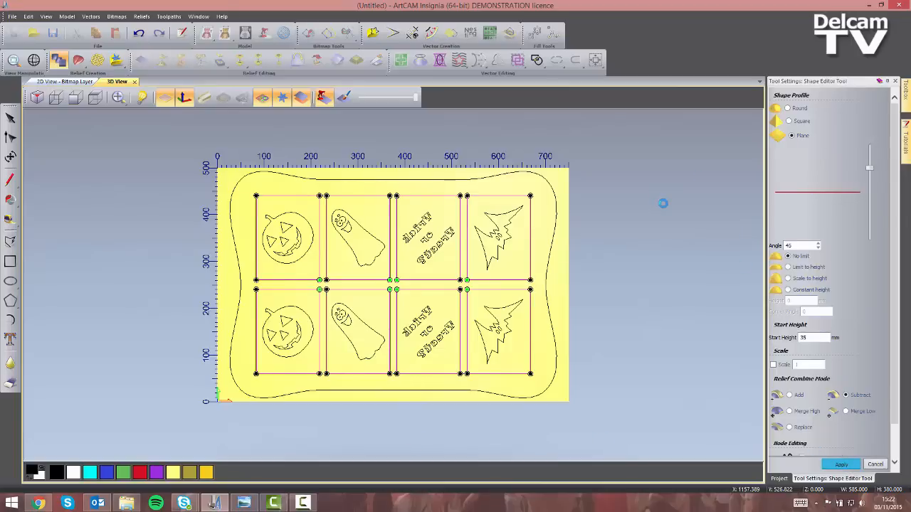
mouse_move(415, 417)
mouse_down()
mouse_move(401, 302)
mouse_move(357, 293)
mouse_move(365, 389)
mouse_move(575, 287)
mouse_up()
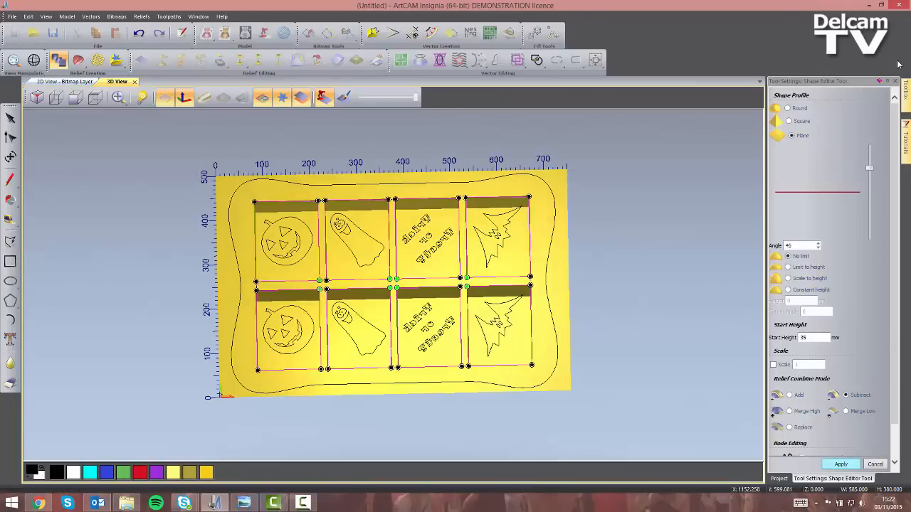
click(896, 82)
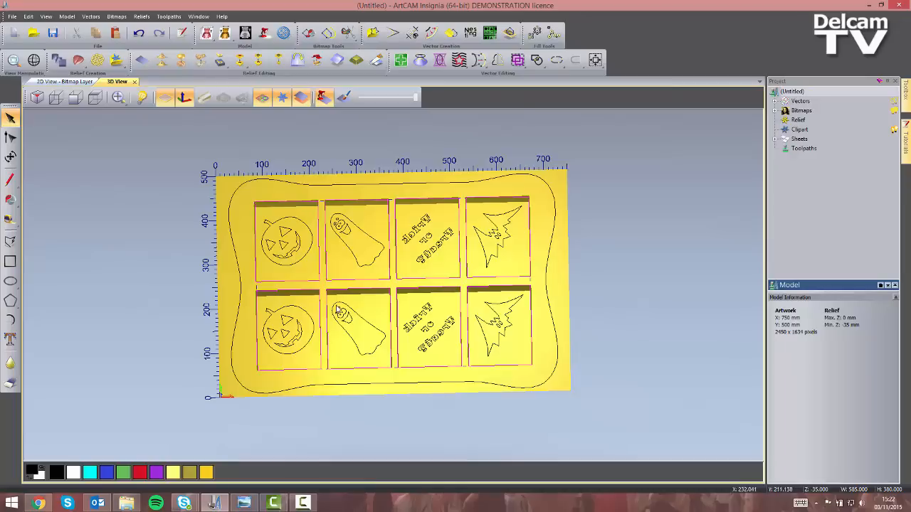
- Add a 5-degree draft to the eight rectangular pockets by adding material
drag(368, 322, 535, 284)
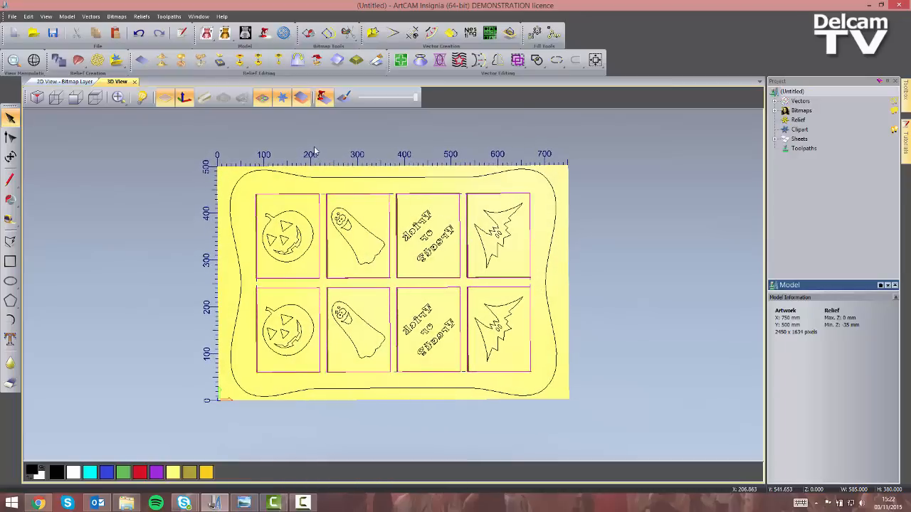
click(356, 60)
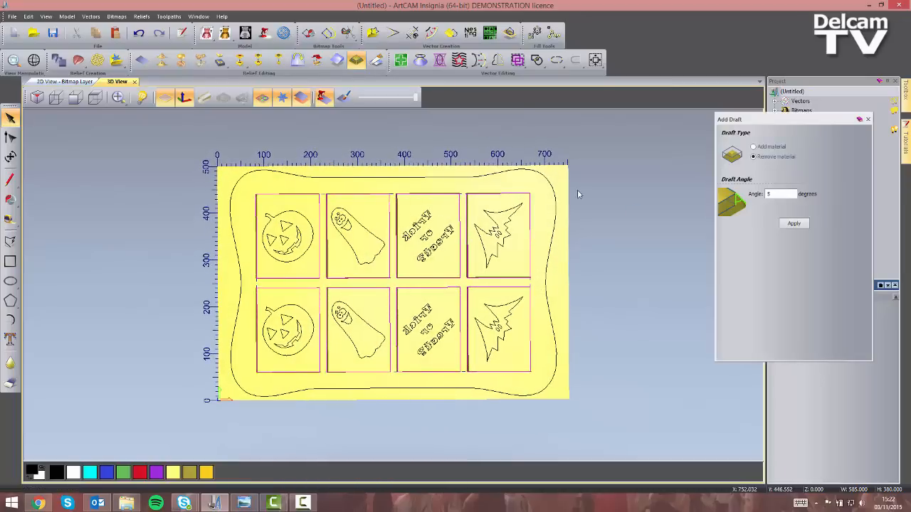
click(771, 147)
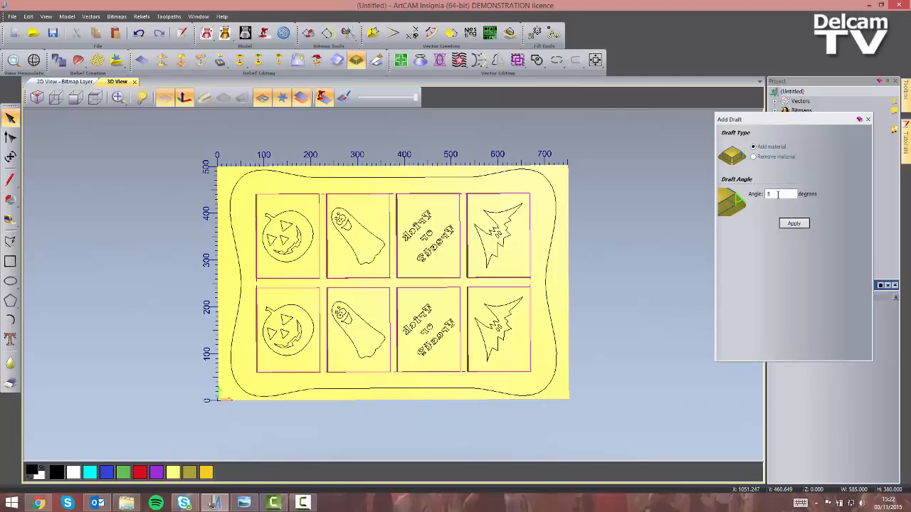
click(796, 224)
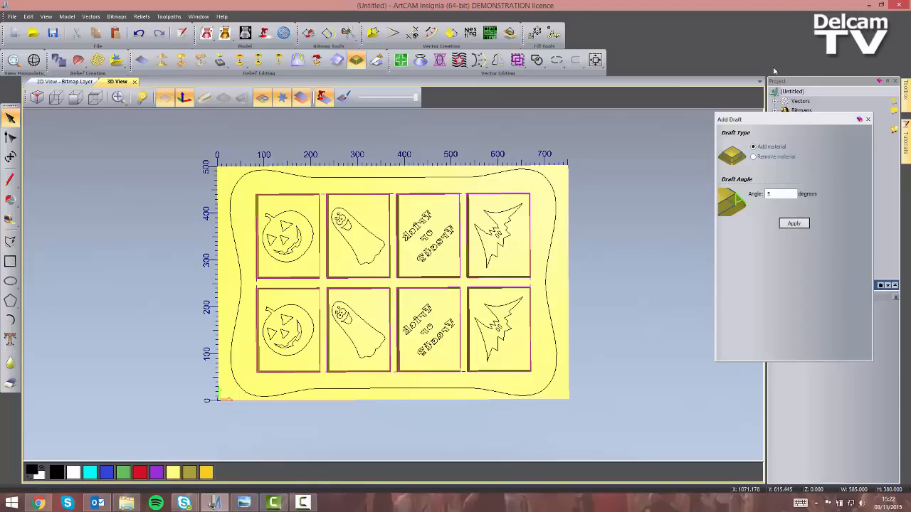
click(868, 121)
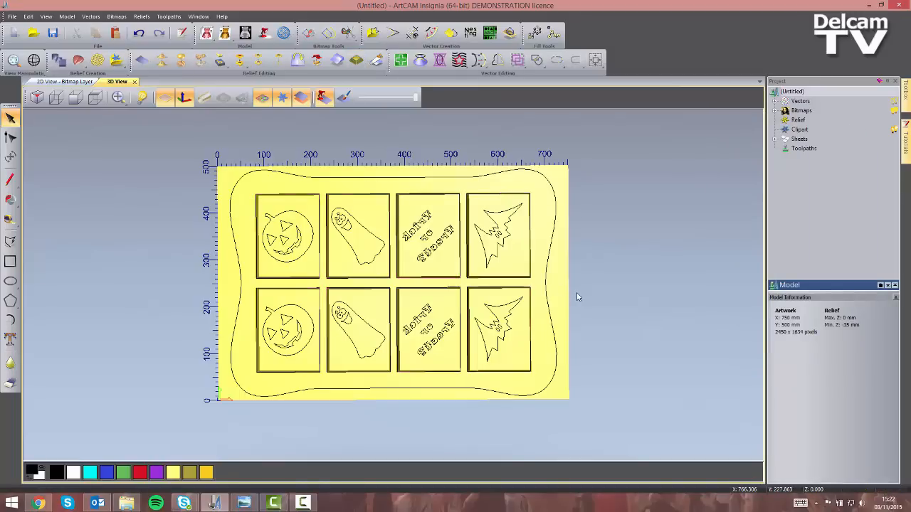
- Raise the area inside the smooth outer outline as a plane with a 50 mm start height, using the Add combine mode
click(549, 311)
click(67, 62)
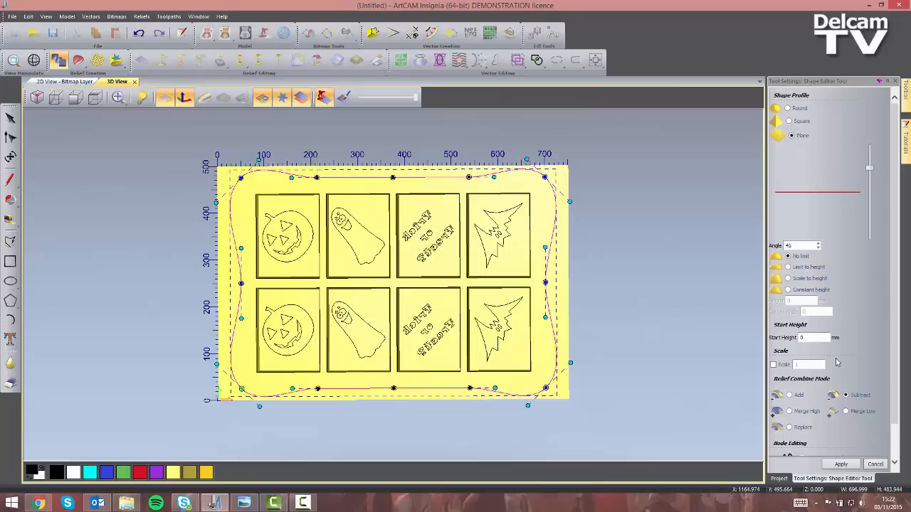
click(800, 338)
text(50)
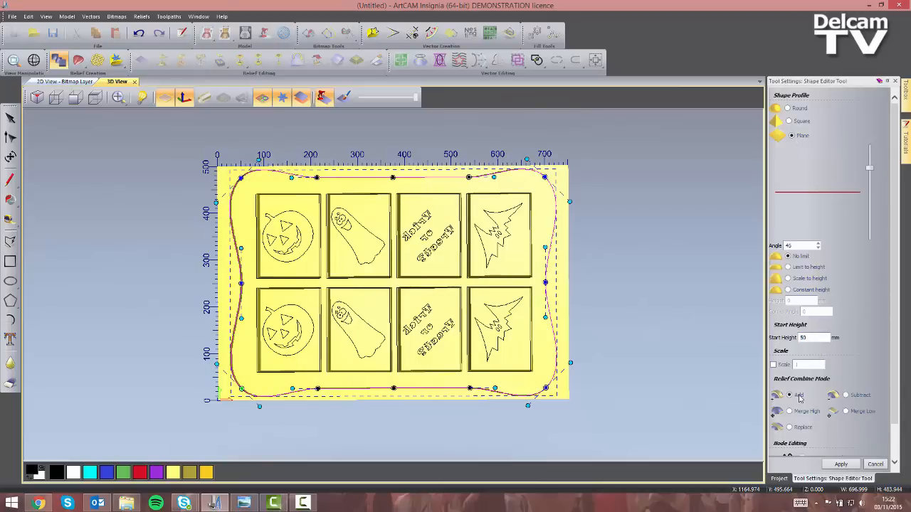
click(799, 396)
drag(443, 410, 395, 265)
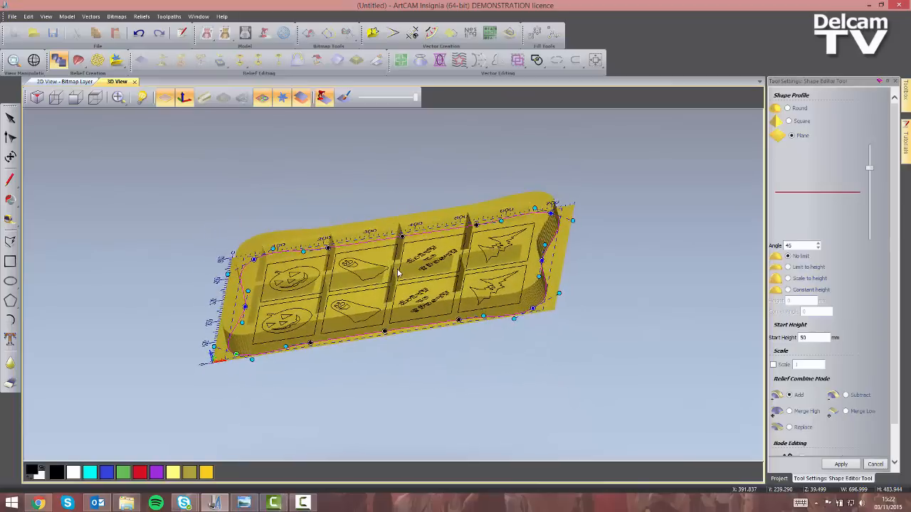
click(837, 463)
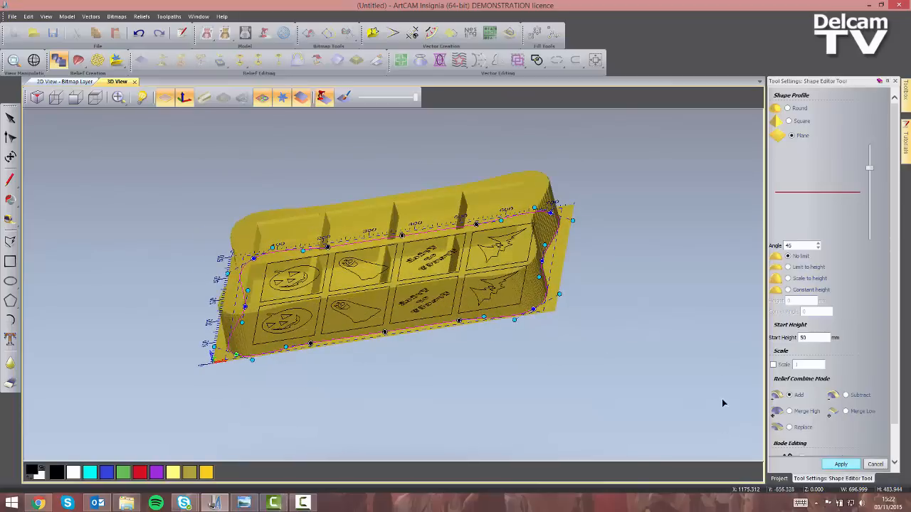
click(895, 81)
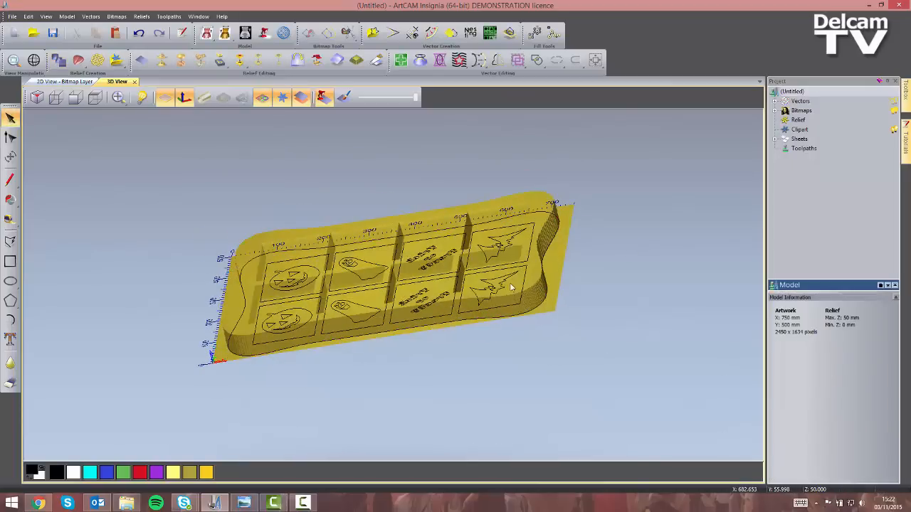
- Examine the raised mould from several angles with the vectors hidden and shown
drag(337, 145, 371, 183)
click(263, 99)
drag(388, 250, 290, 207)
click(262, 99)
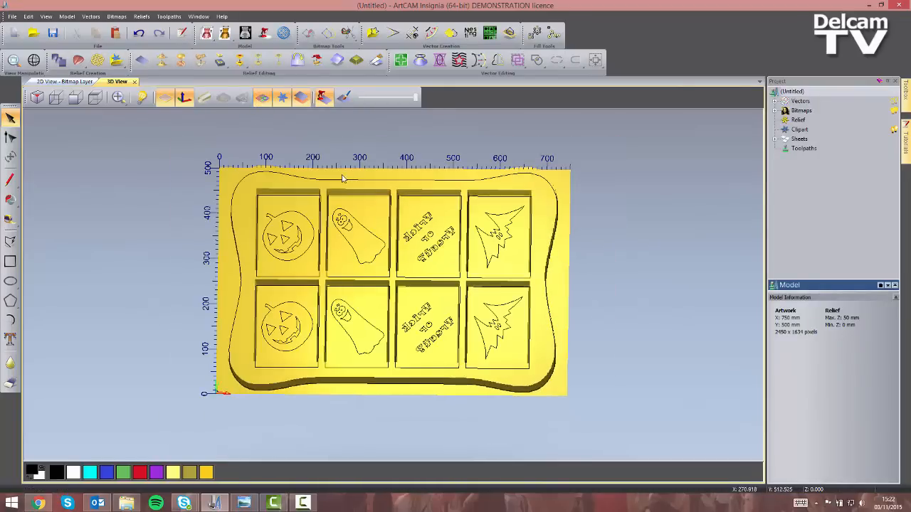
- Ungroup the vectors of both pumpkins, both ghosts and both bats together
click(93, 100)
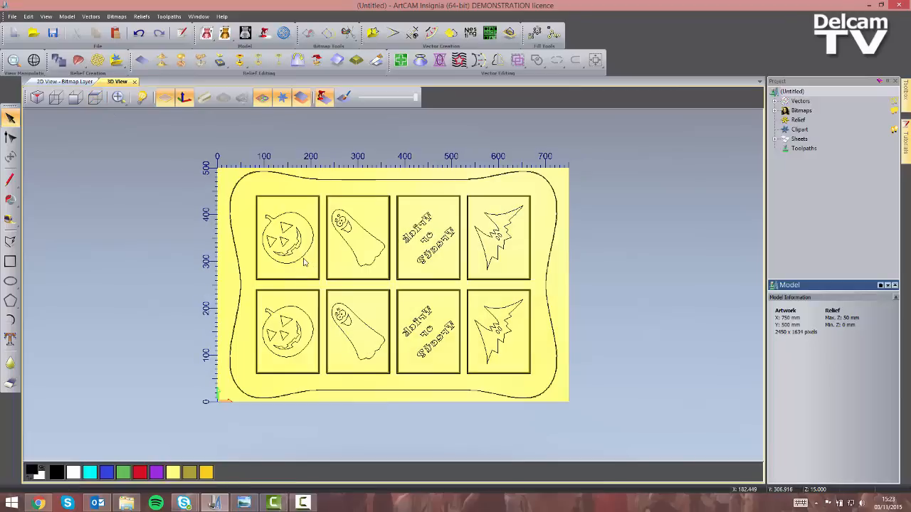
click(303, 262)
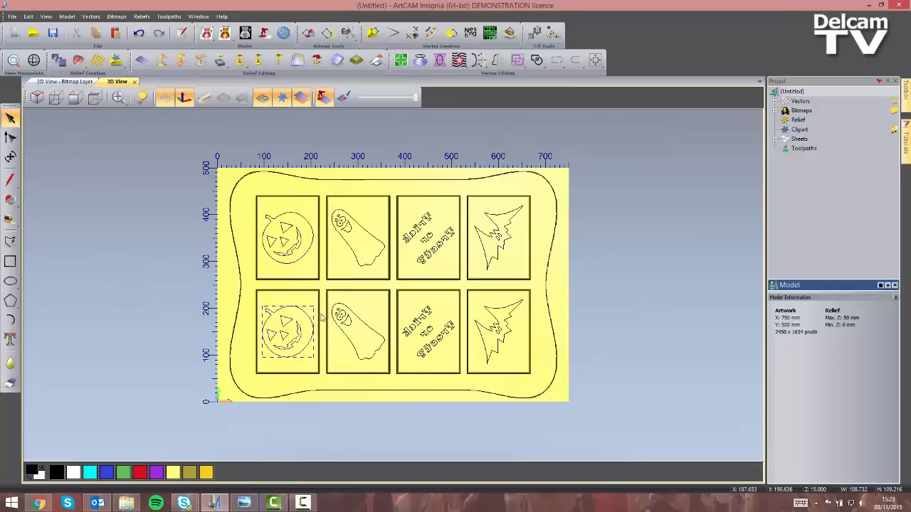
shift+click(300, 260)
shift+click(358, 258)
shift+click(372, 326)
shift+click(513, 307)
shift+click(508, 265)
shift+click(498, 254)
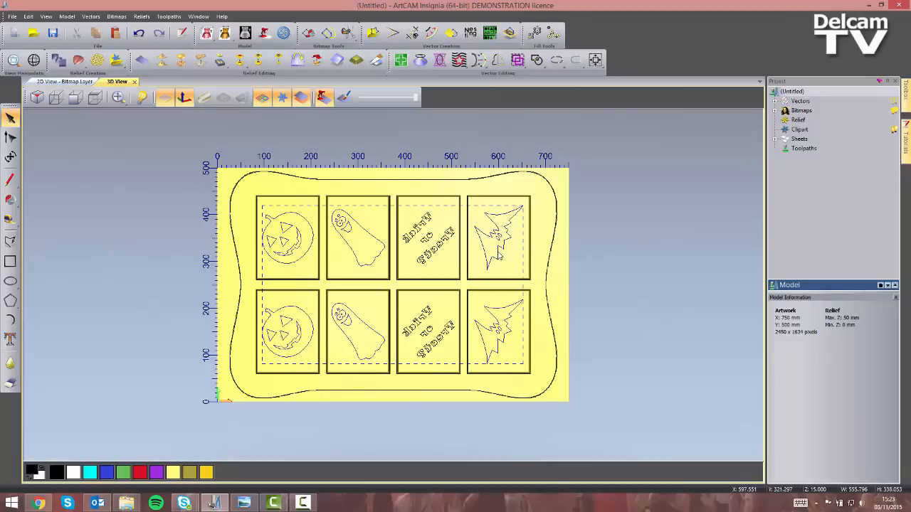
right_click(498, 250)
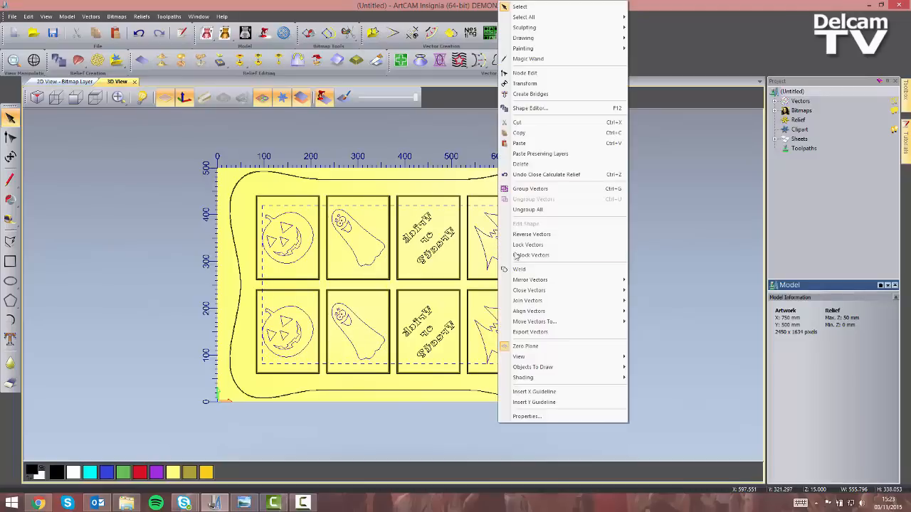
click(528, 212)
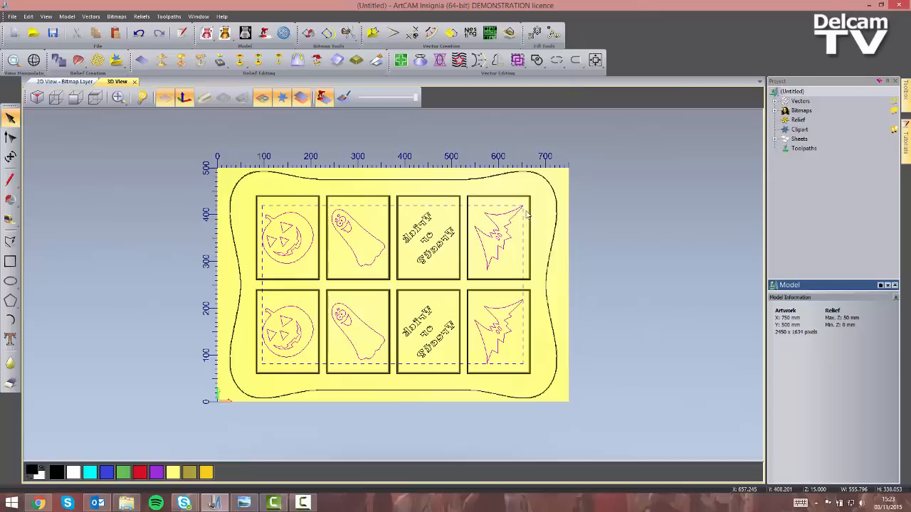
click(627, 294)
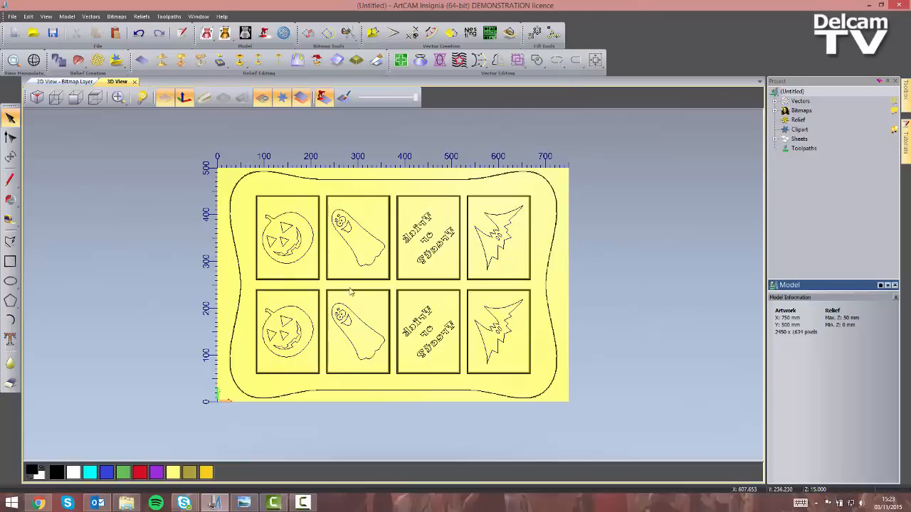
- Raise both pumpkin outlines with a round profile, 20-degree angle and 2 mm start height, using the Add combine mode
scroll(304, 262, up, 1)
click(306, 261)
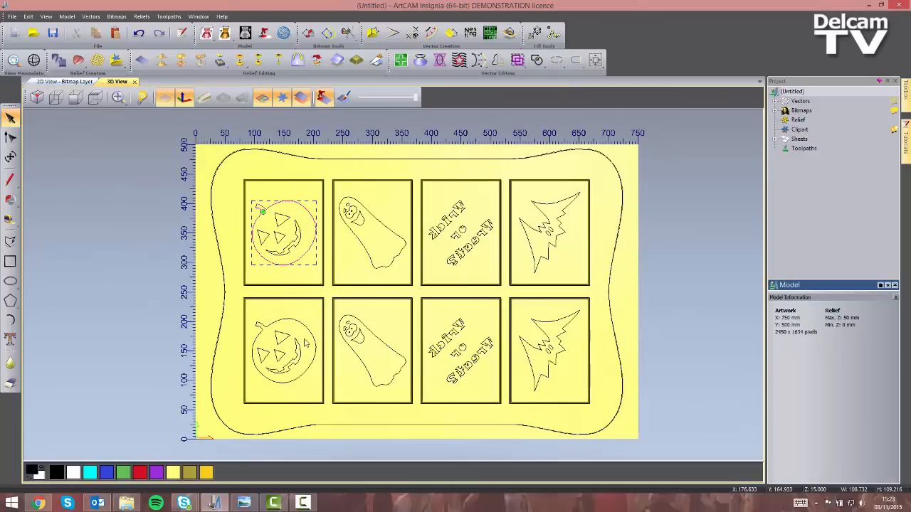
shift+click(311, 337)
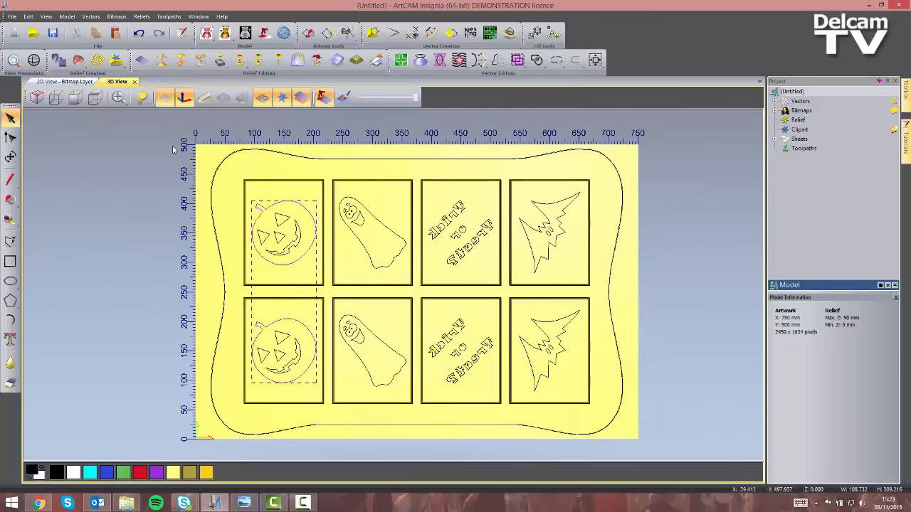
click(58, 59)
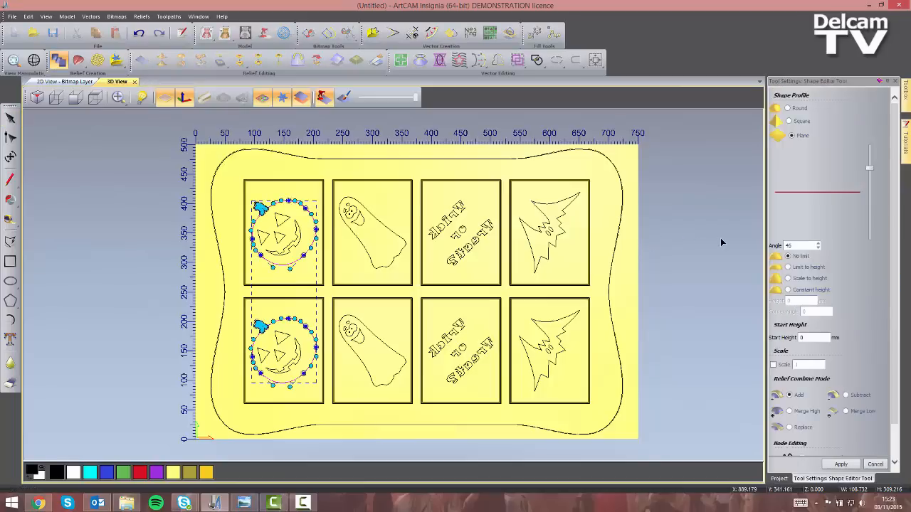
click(787, 109)
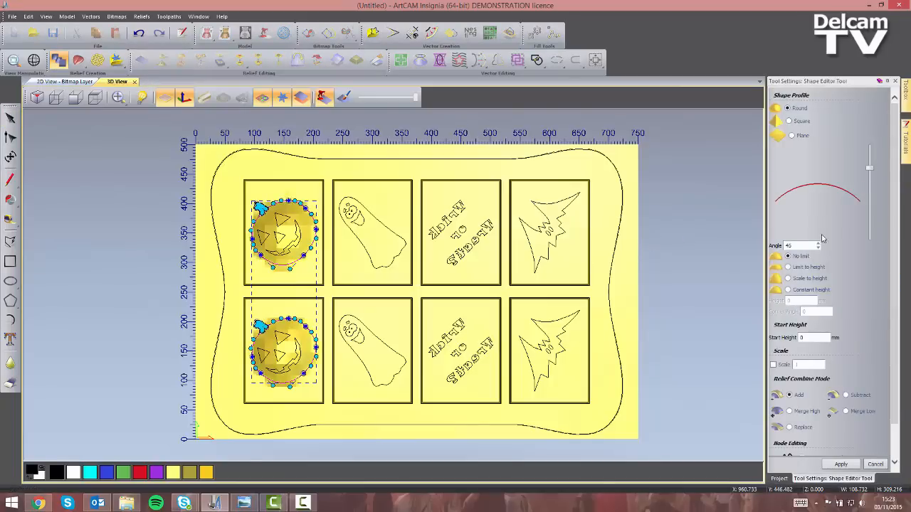
drag(804, 247, 757, 248)
text(20)
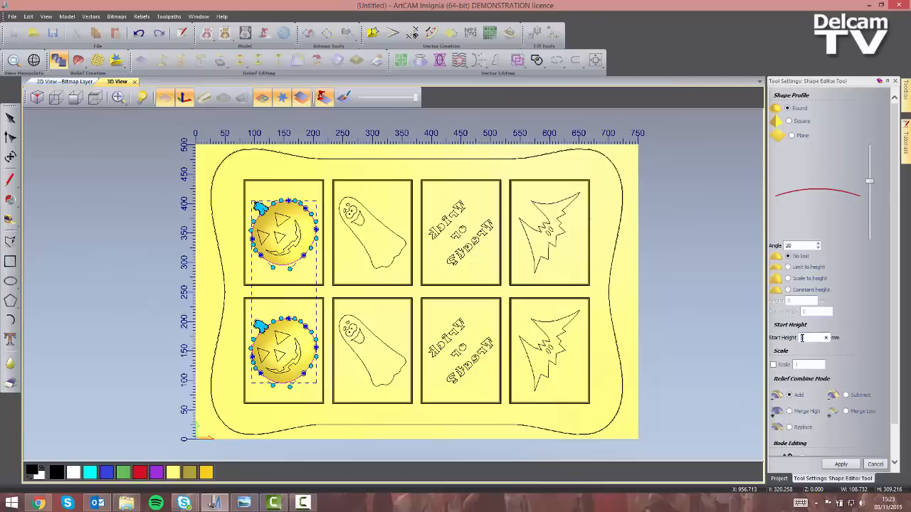
text(2)
click(842, 464)
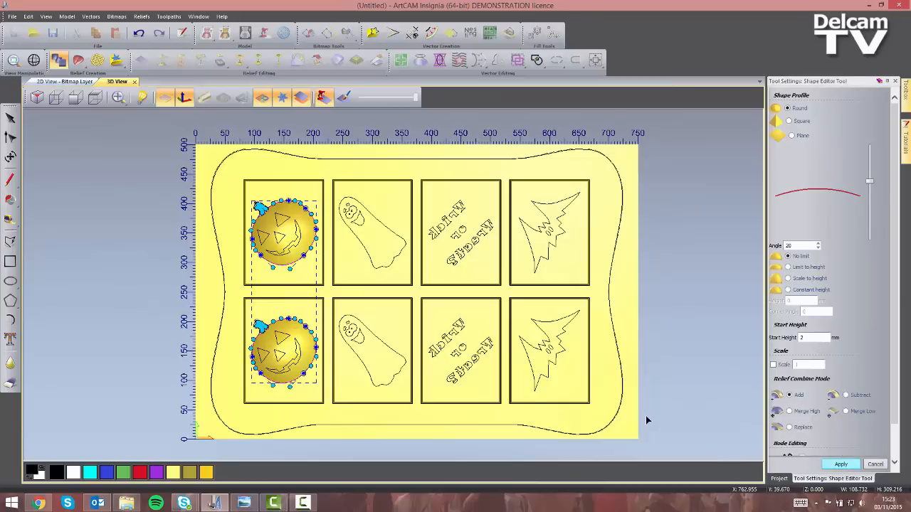
- Cut the triangles and mouths into both pumpkins with a round profile, 20-degree angle, 1 mm start height and the Subtract combine mode
click(267, 239)
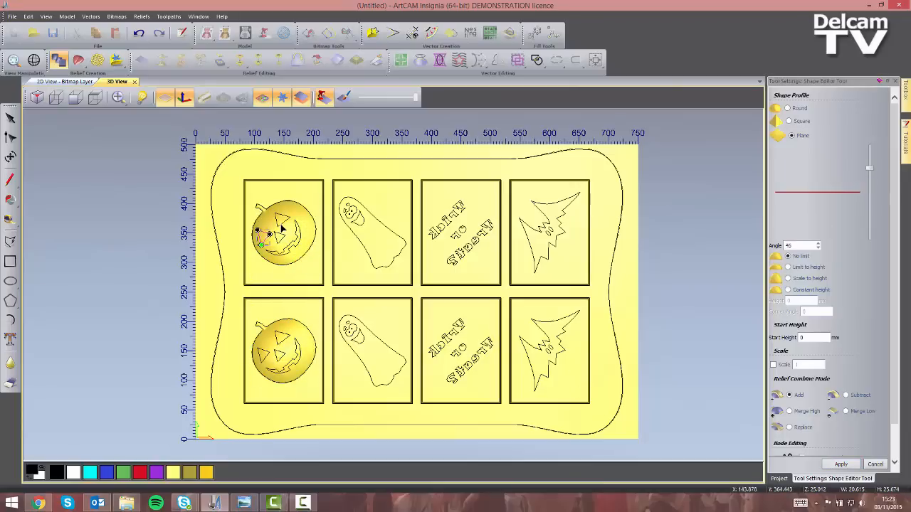
shift+click(281, 224)
shift+click(282, 239)
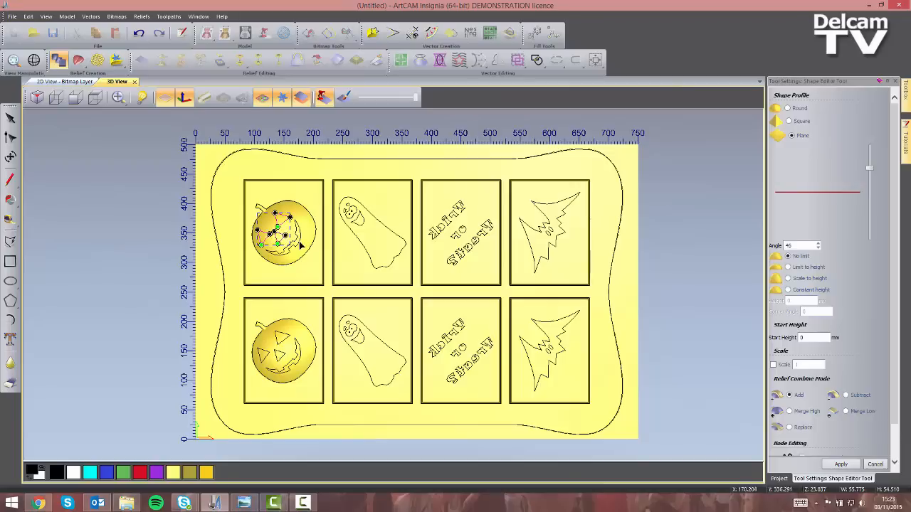
shift+click(299, 244)
shift+click(285, 344)
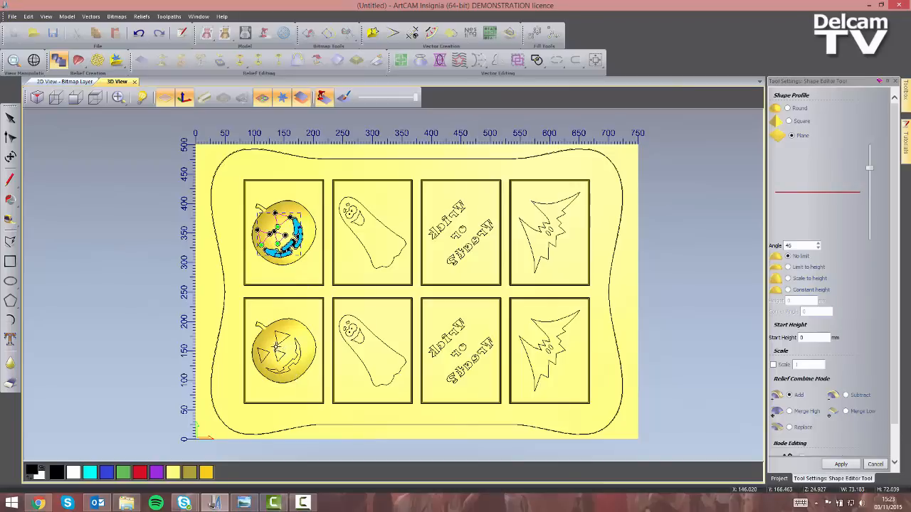
shift+click(269, 358)
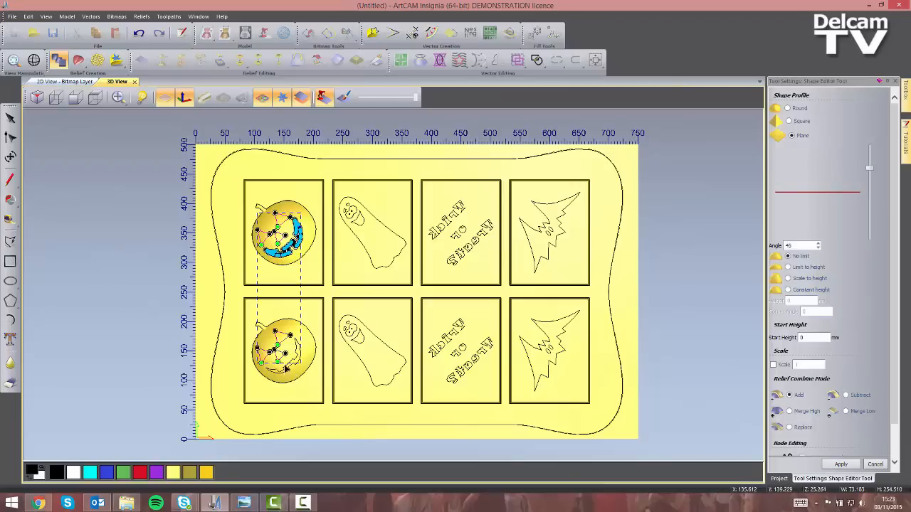
shift+click(288, 369)
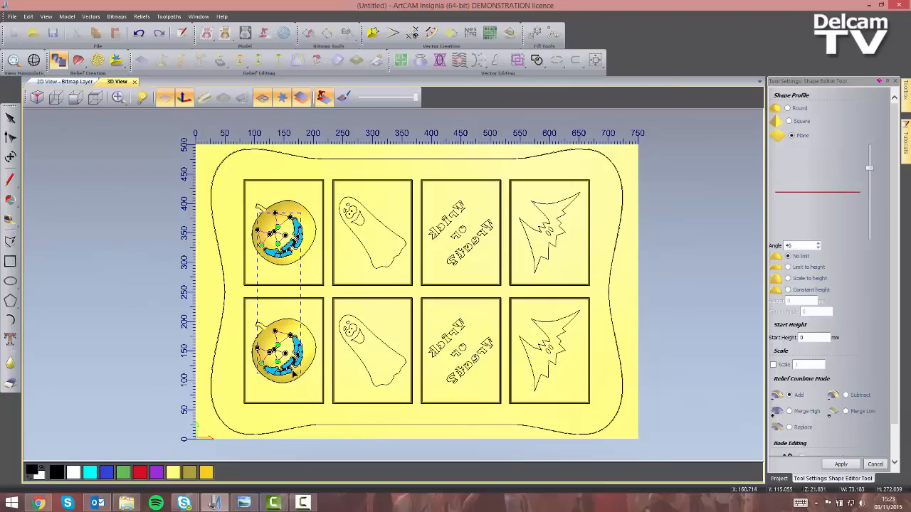
click(788, 108)
double_click(800, 243)
text(20)
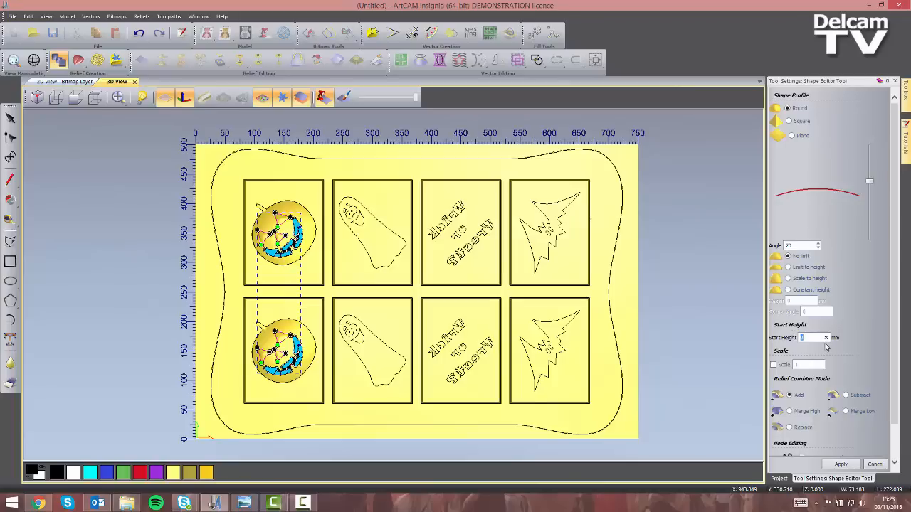
click(846, 396)
click(842, 466)
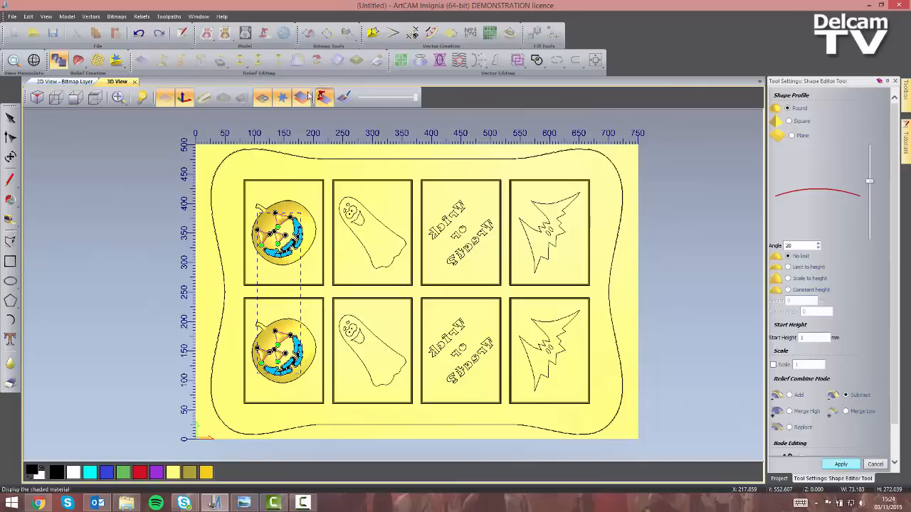
- Raise both ghost body outlines with a round profile, 20-degree angle and 2 mm start height, using the Add combine mode
click(262, 97)
drag(301, 254, 329, 227)
click(262, 99)
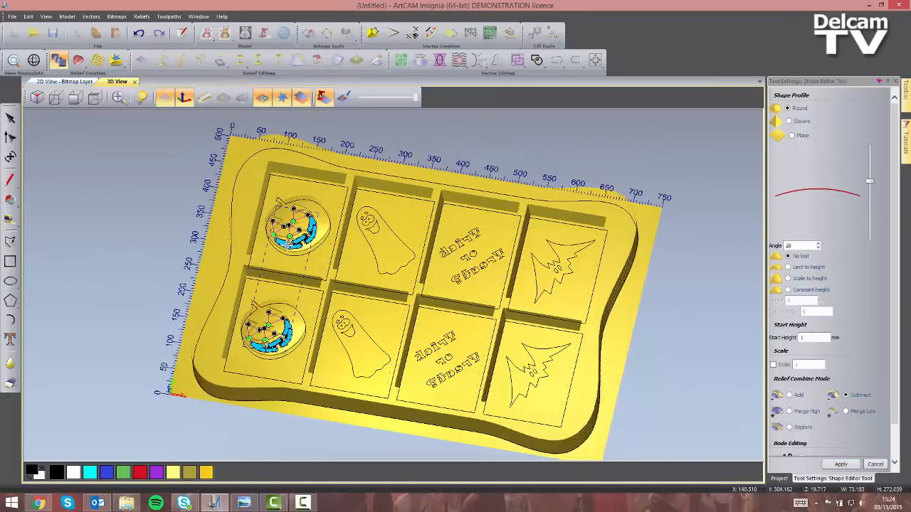
drag(359, 263, 422, 286)
scroll(391, 311, up, 2)
click(390, 269)
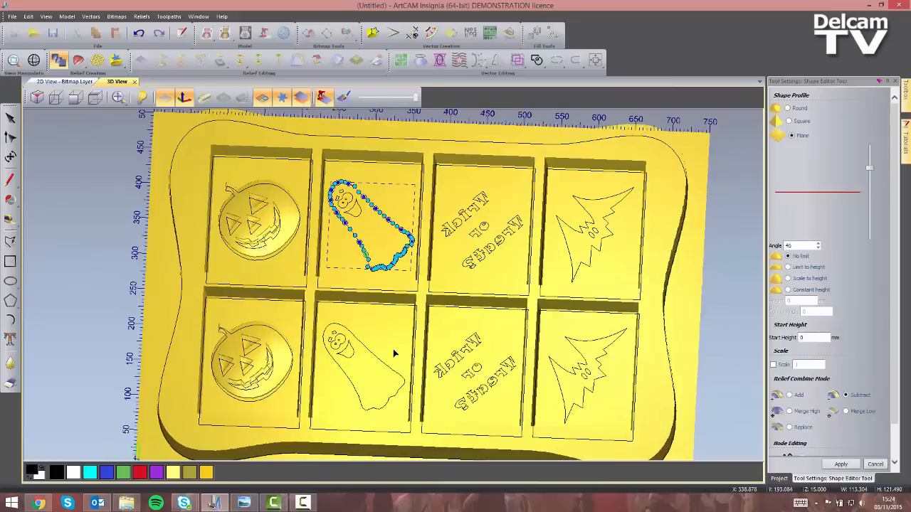
shift+click(392, 372)
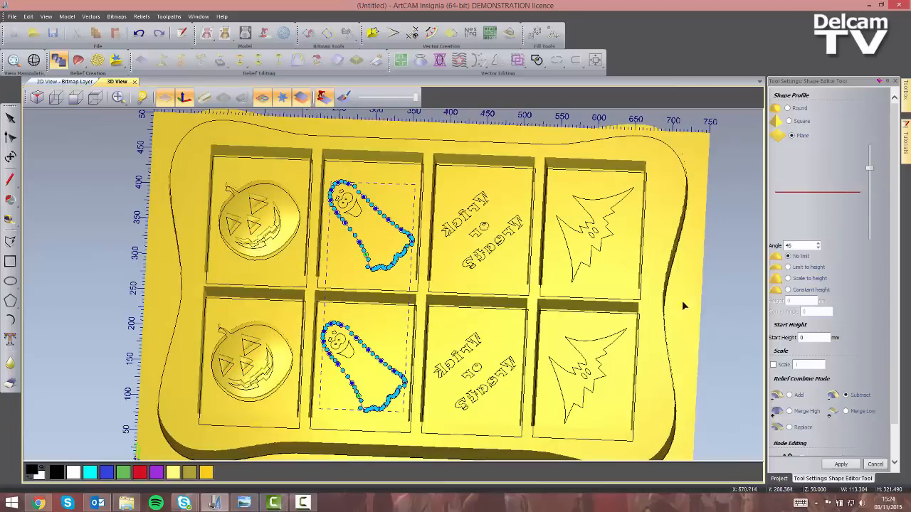
click(787, 108)
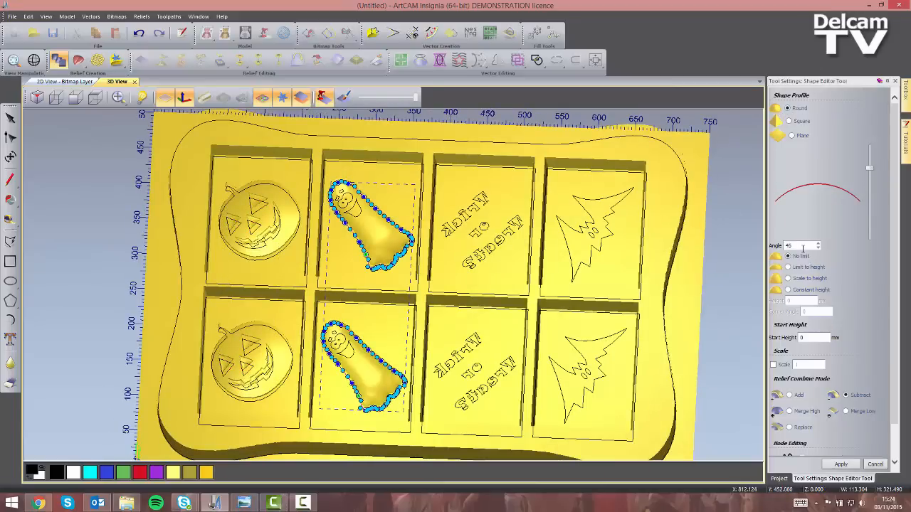
text(20)
click(804, 339)
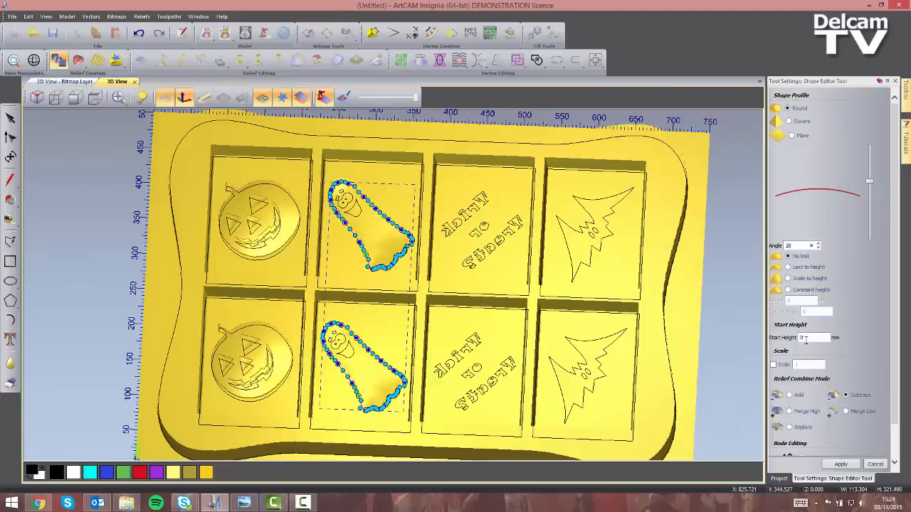
text(2)
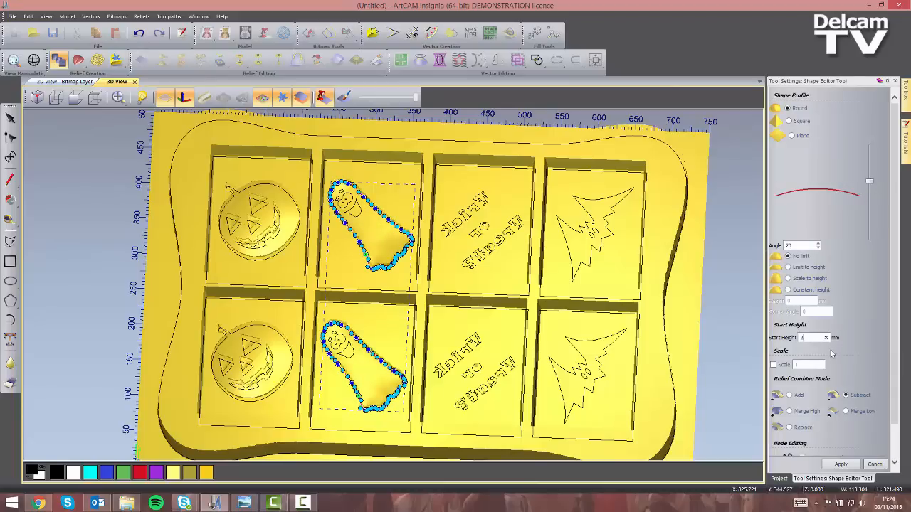
click(791, 396)
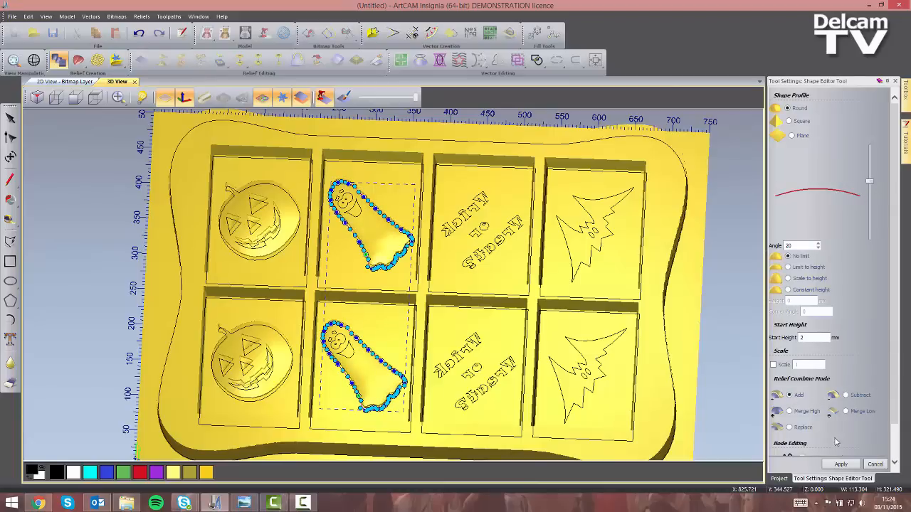
click(842, 465)
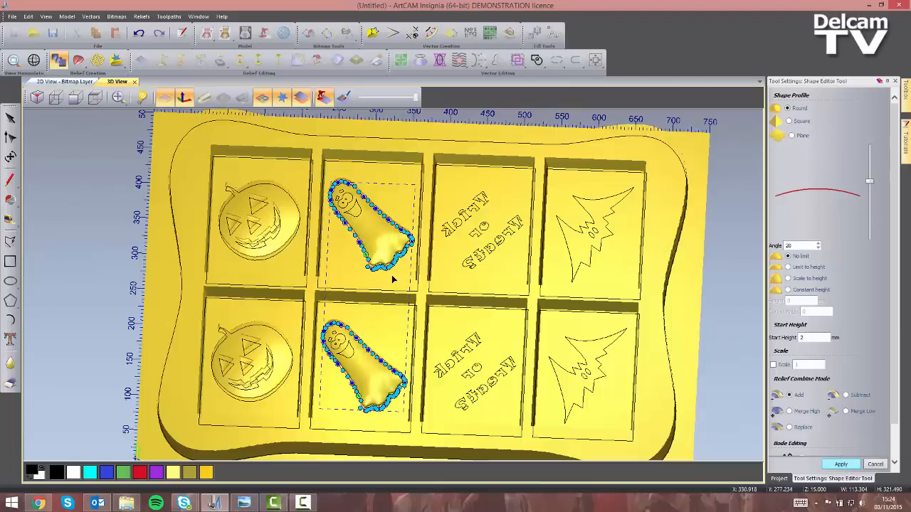
click(357, 217)
middle_drag(355, 282, 367, 314)
scroll(343, 170, up, 5)
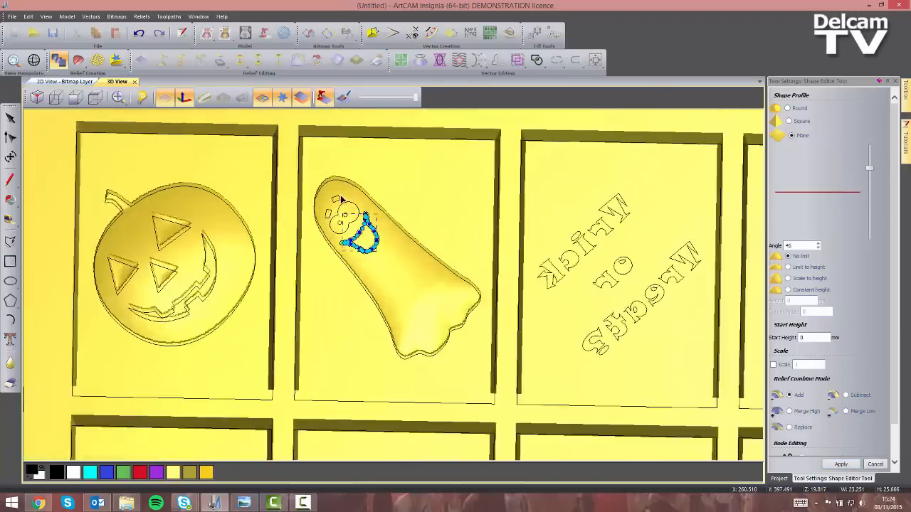
shift+click(354, 210)
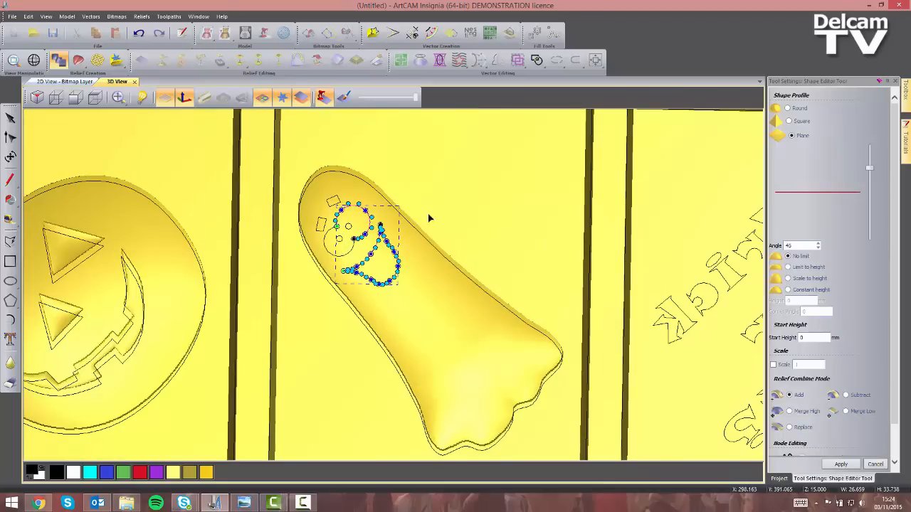
click(413, 224)
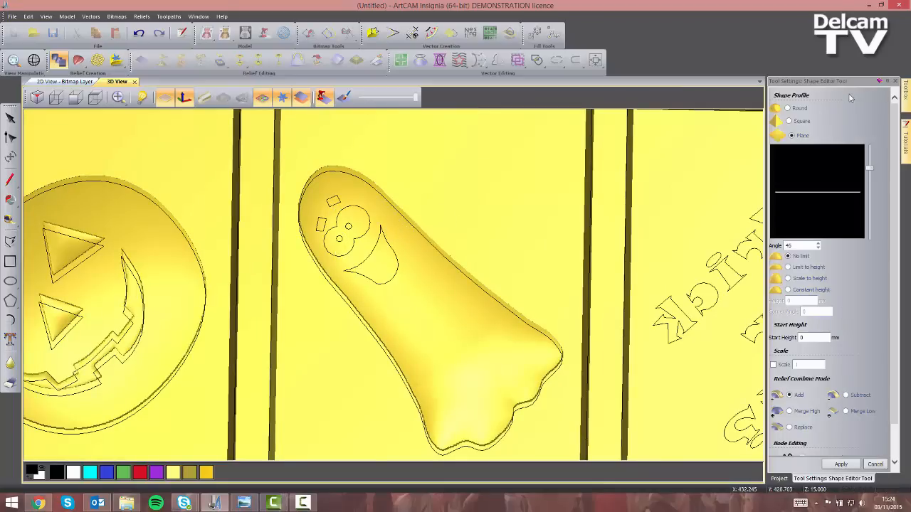
click(894, 85)
- Join the open eye-outline vectors on both ghosts at their coincident nodes with a 0.025 mm tolerance
click(358, 245)
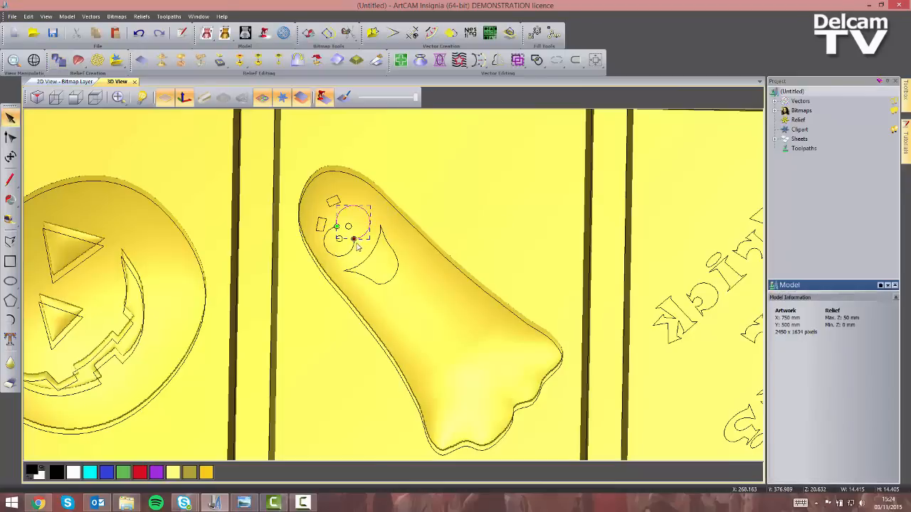
shift+click(352, 250)
scroll(370, 274, down, 6)
scroll(384, 370, up, 6)
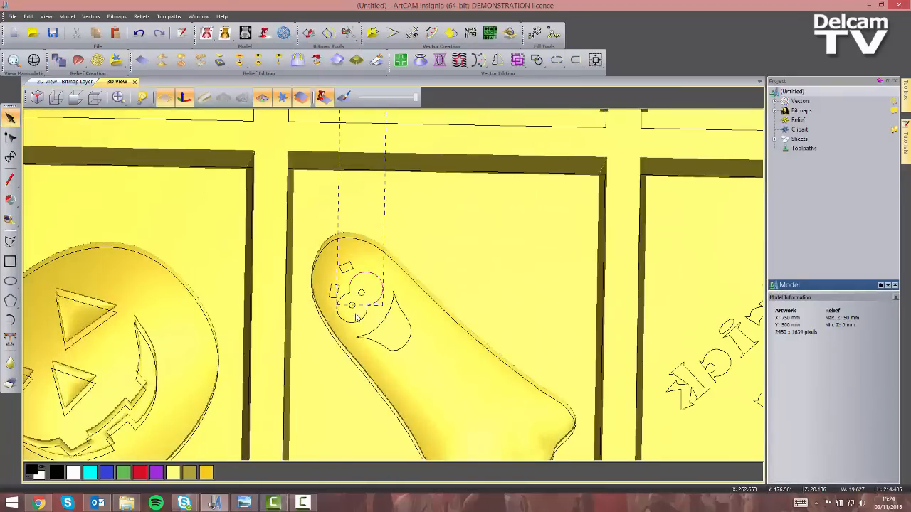
scroll(420, 228, up, 2)
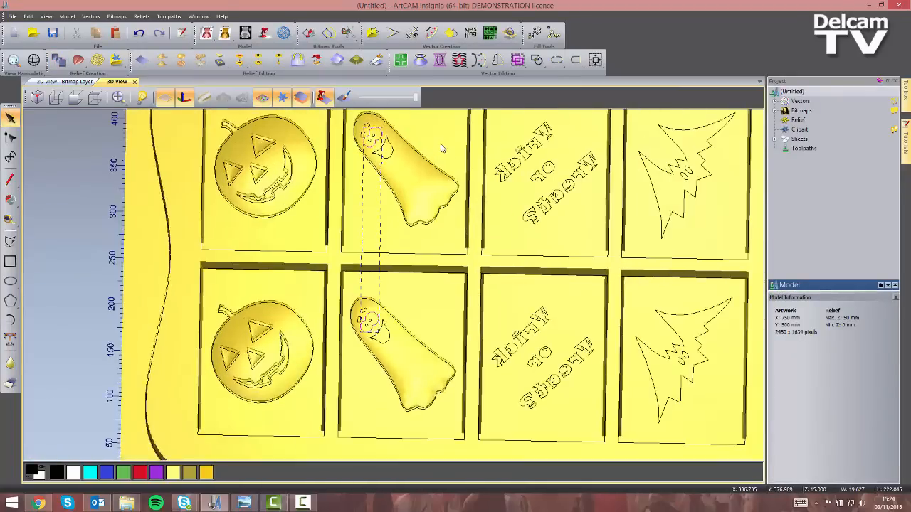
click(558, 62)
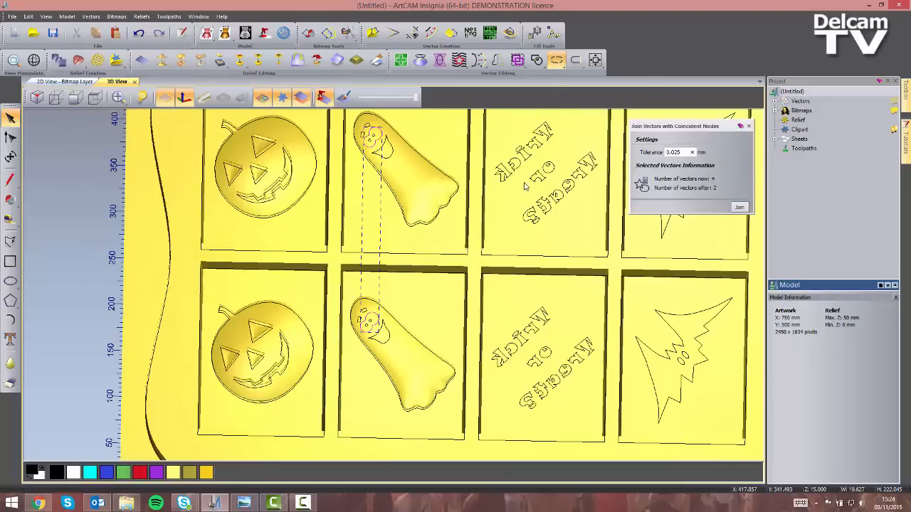
click(737, 207)
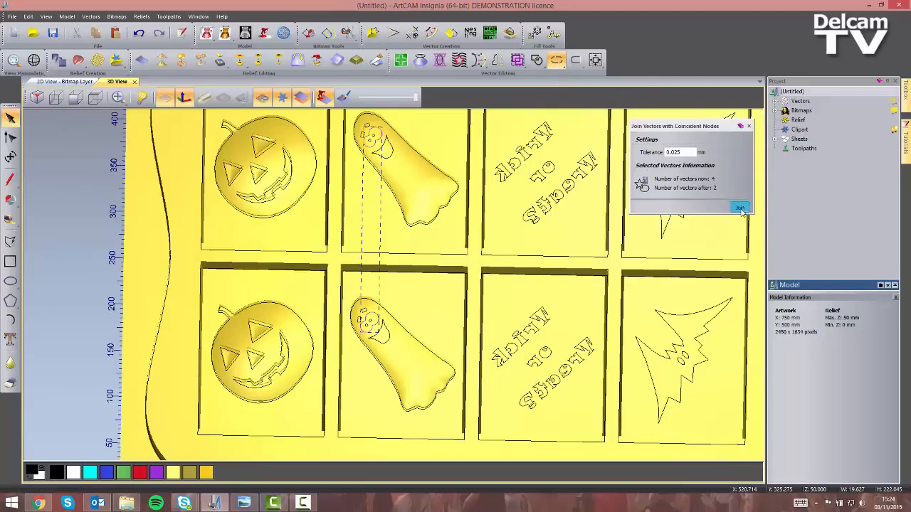
click(748, 126)
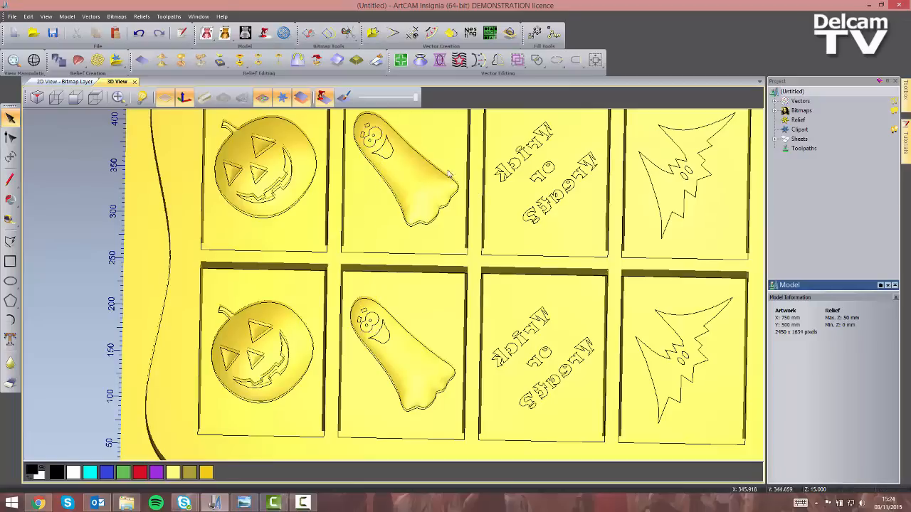
- Cut the eyes, eyebrows and mouths into both ghosts with a round profile, 30-degree angle, 0.5 mm start height and the Subtract combine mode
click(323, 98)
scroll(342, 111, up, 2)
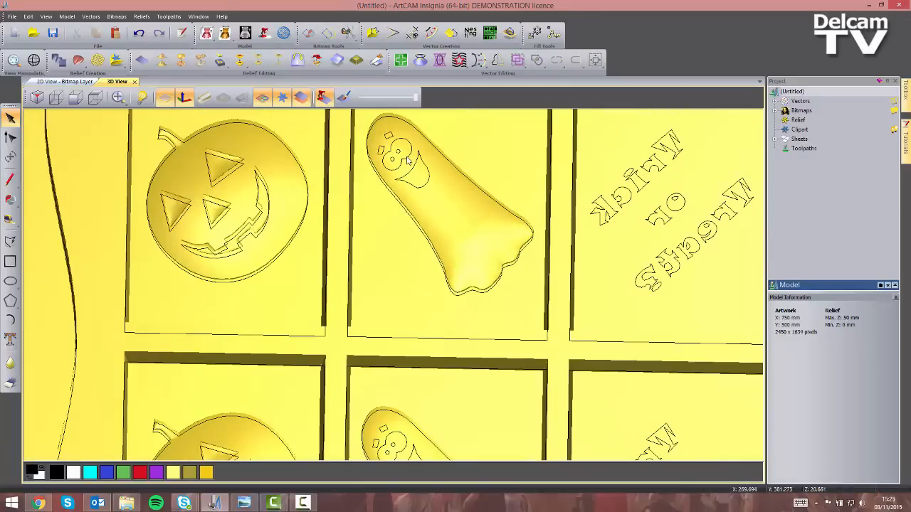
click(409, 163)
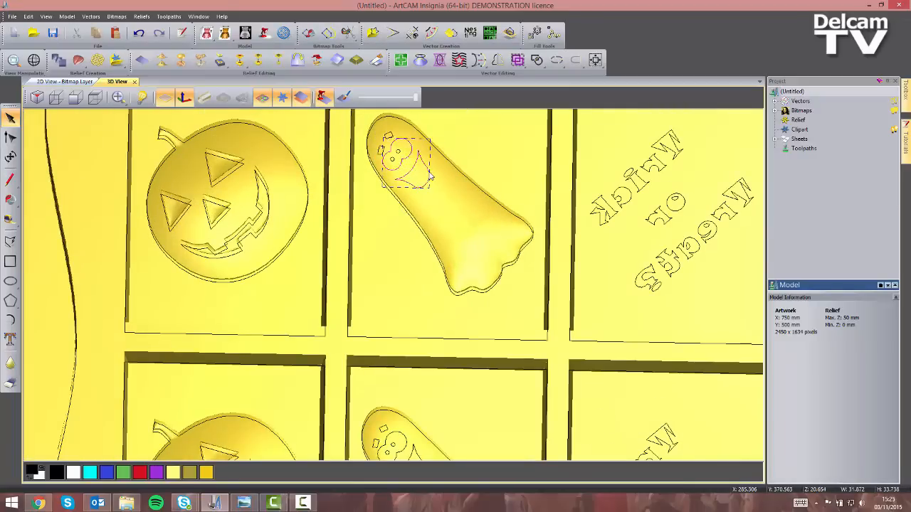
shift+click(380, 152)
shift+click(389, 135)
middle_drag(418, 283, 406, 191)
middle_drag(414, 298, 407, 246)
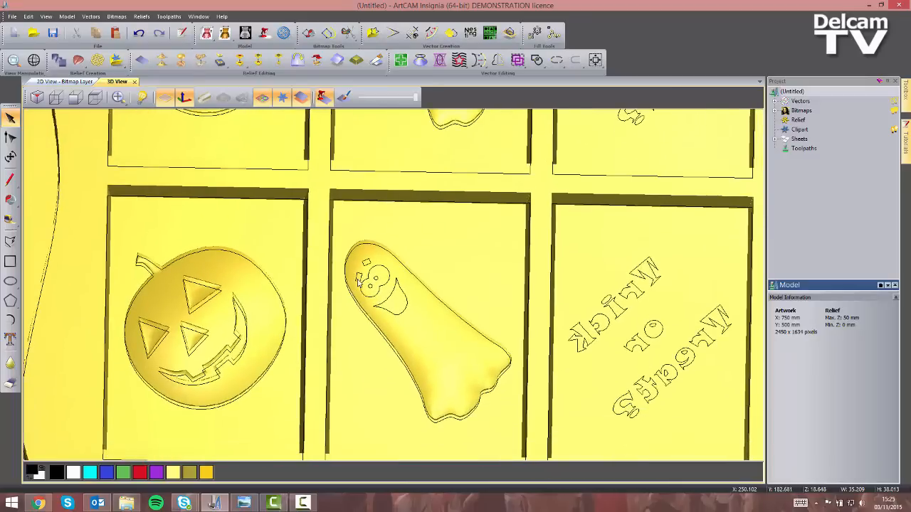
shift+click(358, 278)
shift+click(367, 266)
shift+click(382, 267)
shift+click(403, 308)
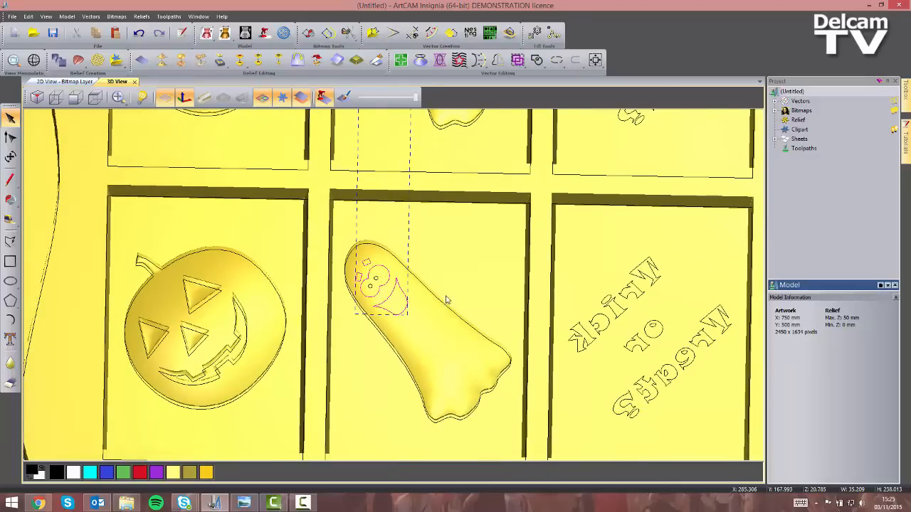
click(59, 60)
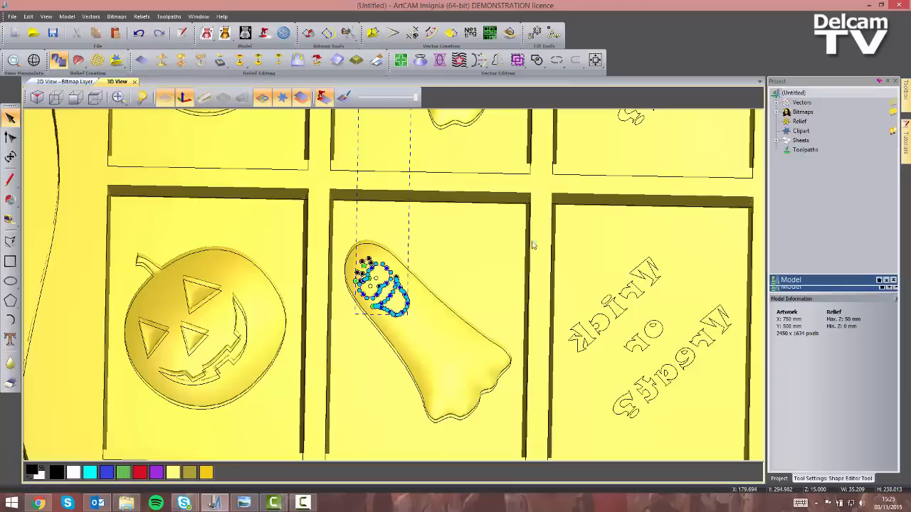
click(790, 108)
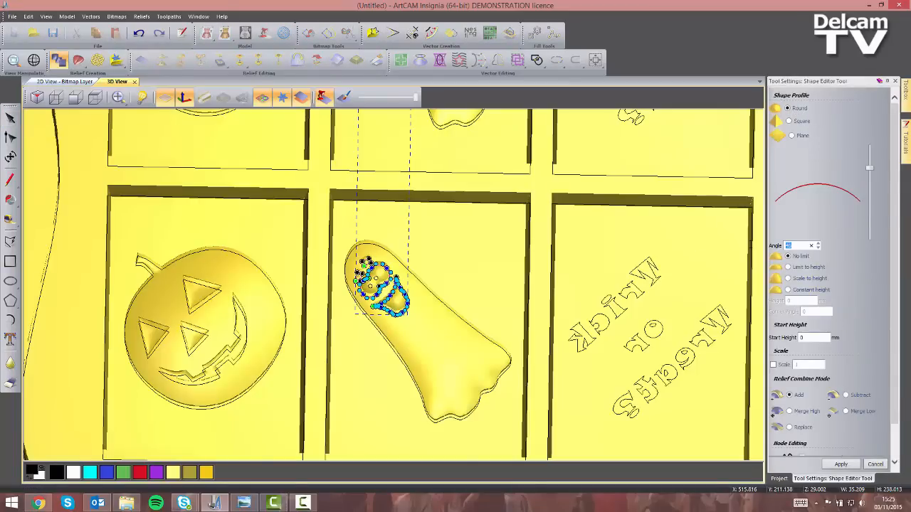
text(0.)
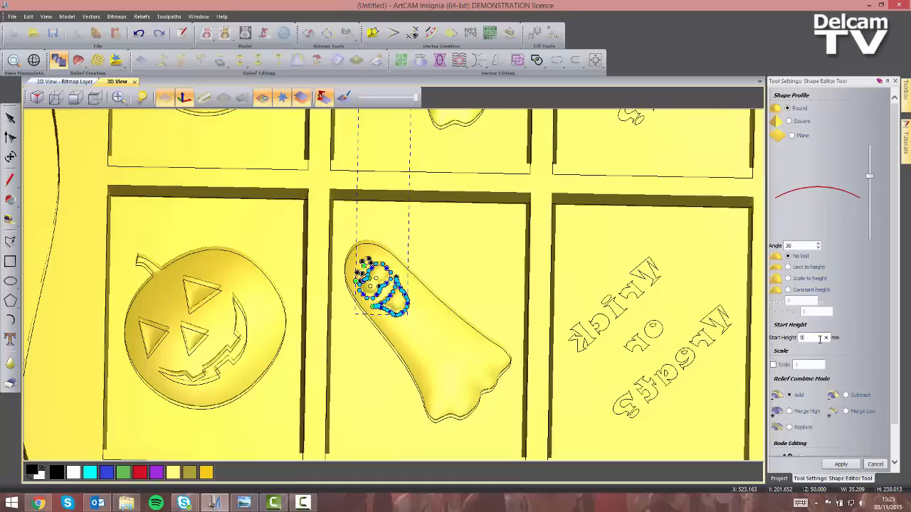
text(5)
click(846, 396)
click(841, 464)
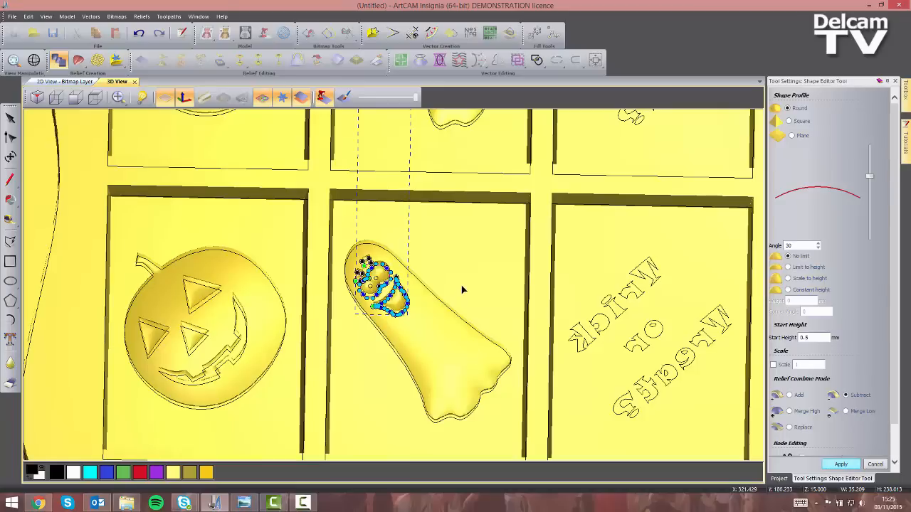
- Raise the pupils in both ghosts' eyes with a round profile, 40-degree angle and the Add combine mode
scroll(369, 287, up, 1)
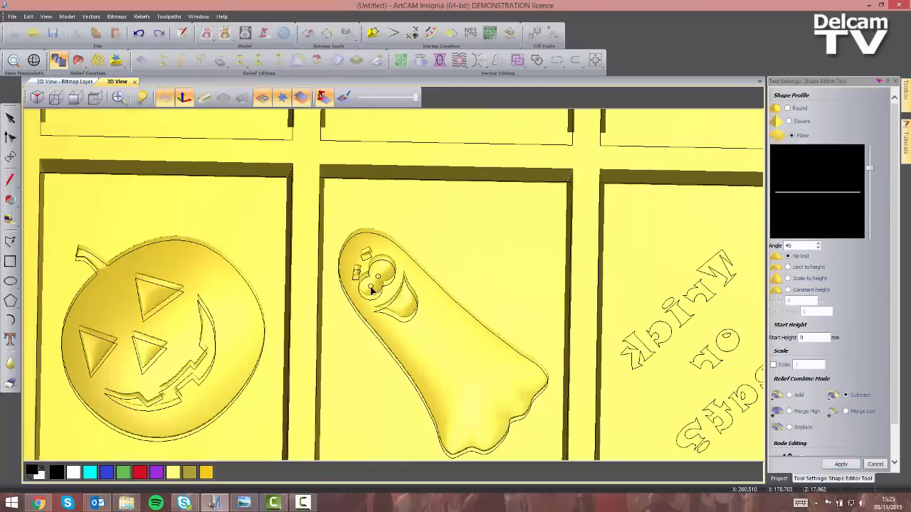
click(372, 287)
shift+click(379, 279)
middle_drag(440, 446, 440, 284)
middle_drag(420, 395, 421, 171)
click(375, 256)
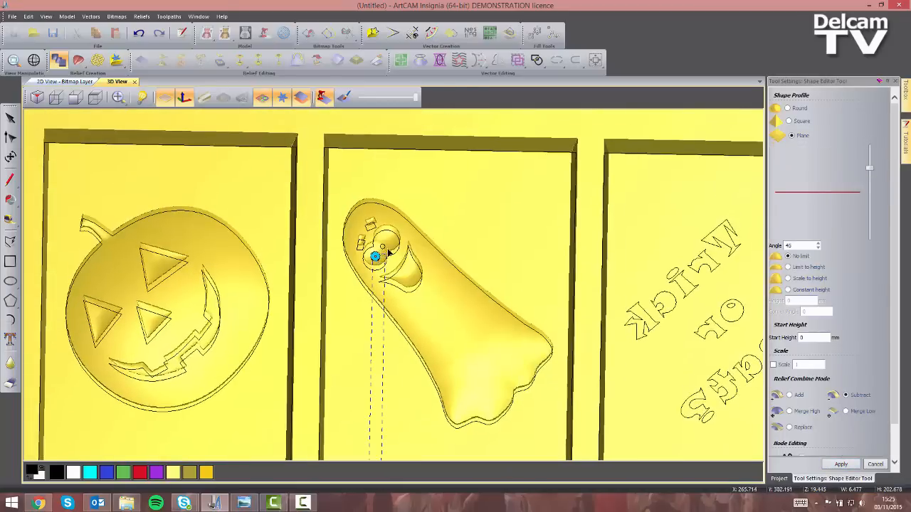
shift+click(383, 247)
click(787, 108)
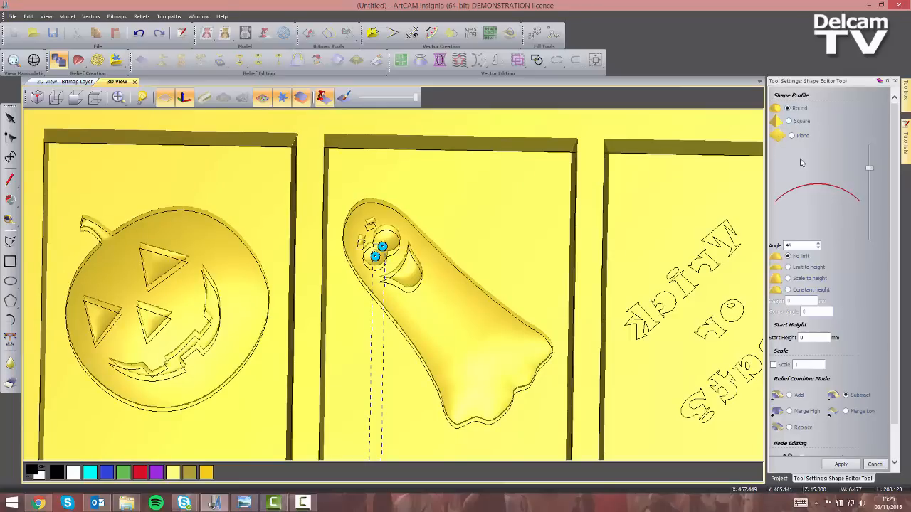
click(818, 247)
click(819, 248)
scroll(900, 385, down, 2)
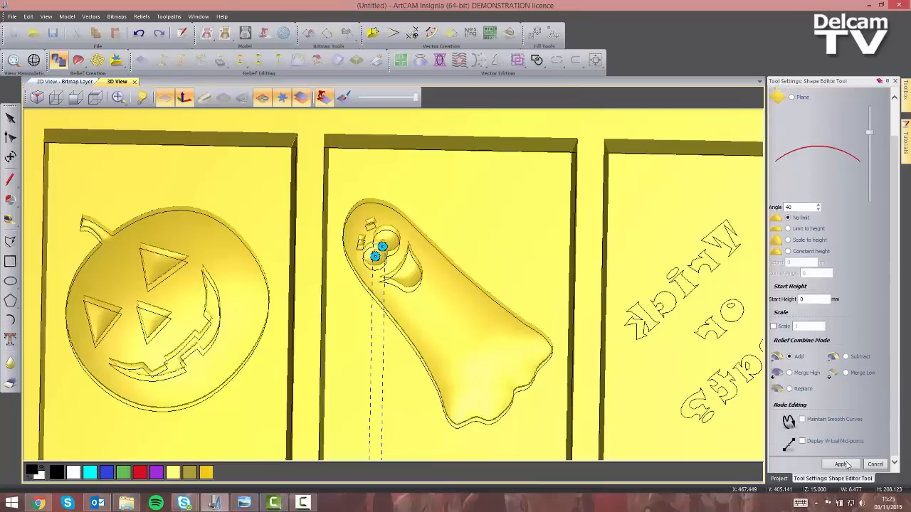
click(896, 83)
- Examine the pumpkin and ghost reliefs from an oblique angle with the vectors hidden, restoring the vector display when done
click(545, 269)
scroll(545, 269, down, 4)
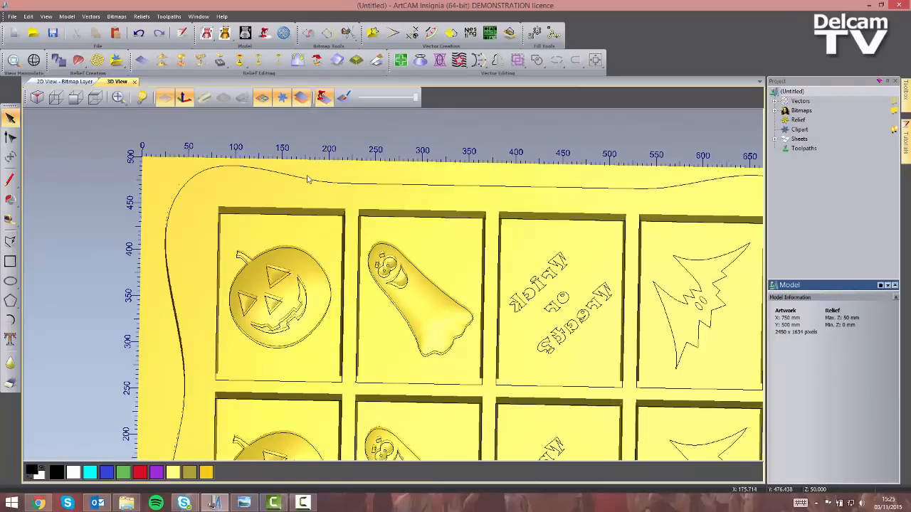
click(262, 97)
drag(343, 263, 362, 368)
middle_drag(415, 393, 273, 281)
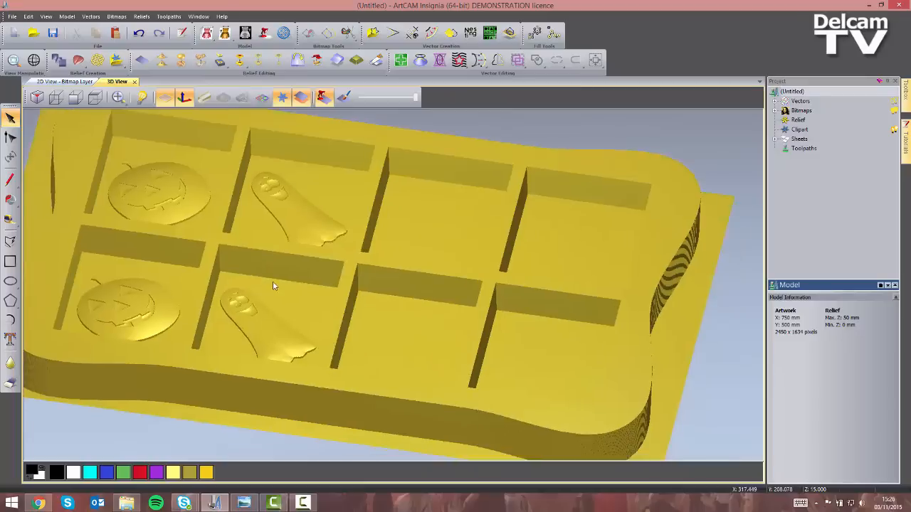
drag(295, 346, 279, 249)
click(261, 101)
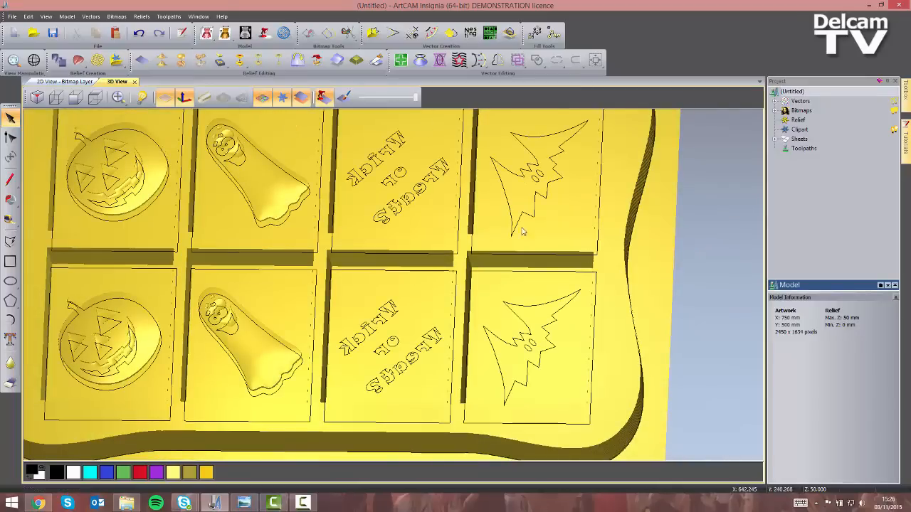
drag(513, 225, 402, 161)
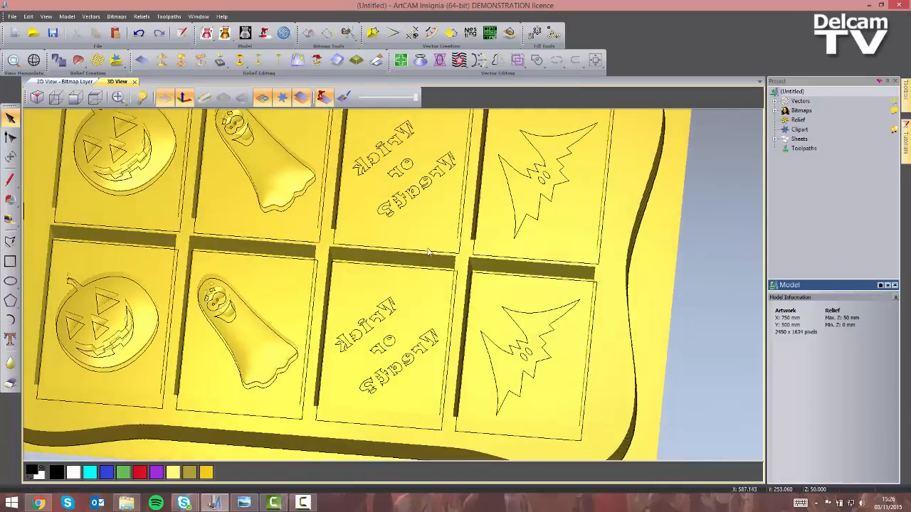
- Raise both bat outlines with a plane profile and 4 mm start height, using the Add combine mode
click(524, 227)
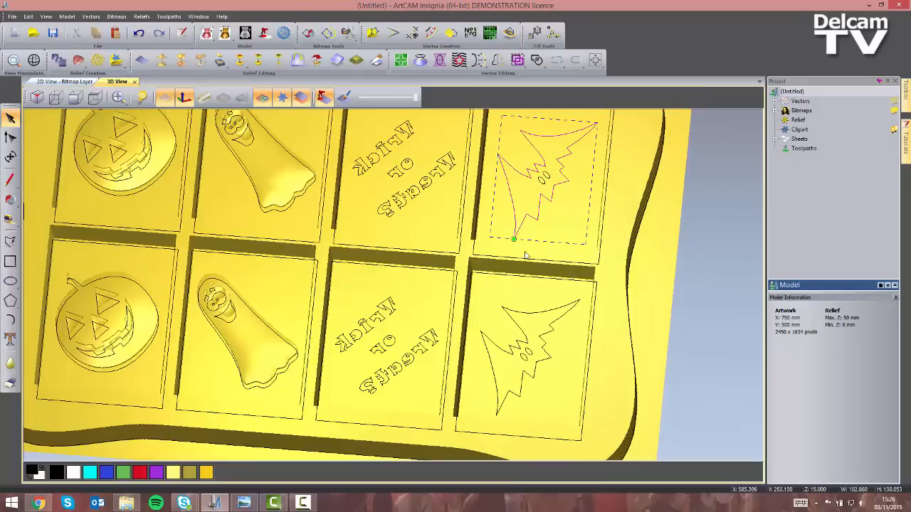
shift+click(529, 316)
drag(368, 334, 385, 337)
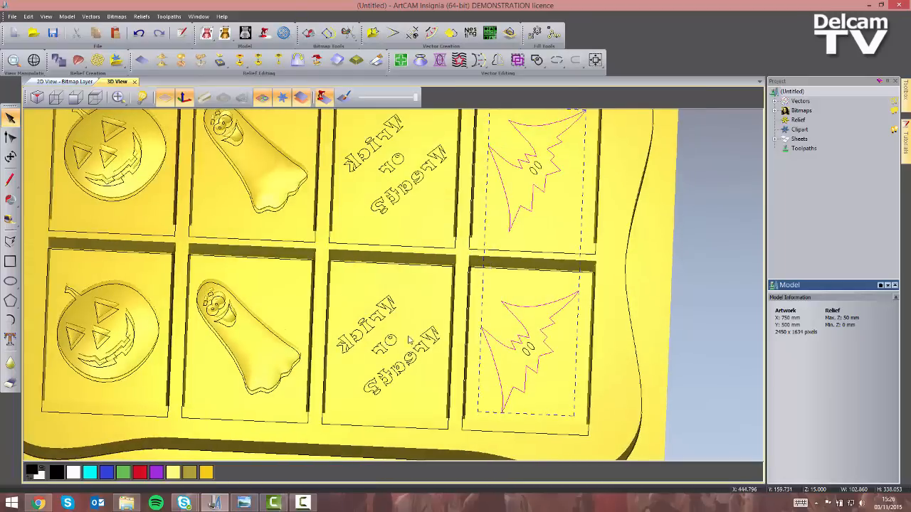
click(59, 60)
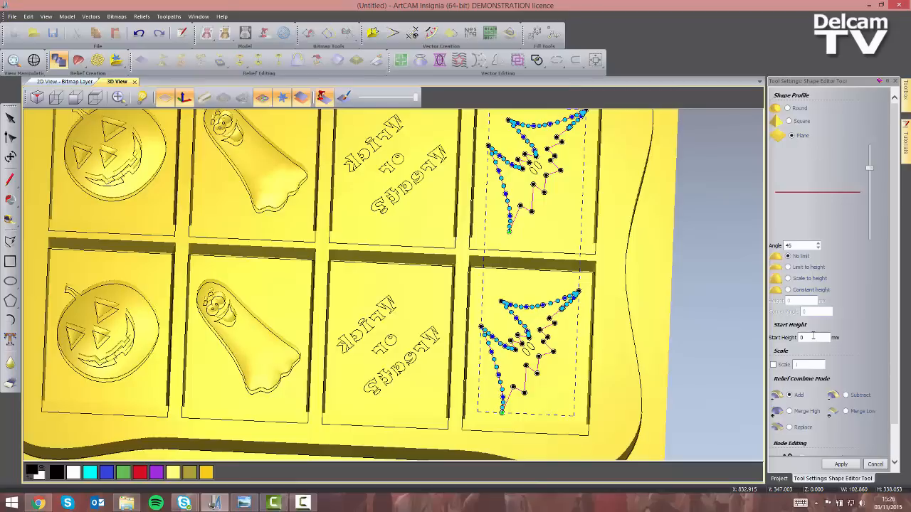
drag(812, 338, 797, 338)
text(4)
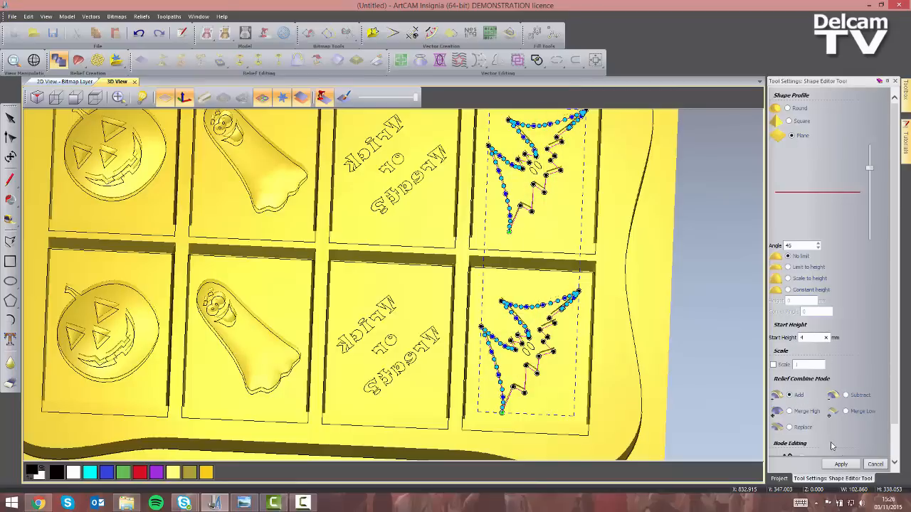
click(841, 464)
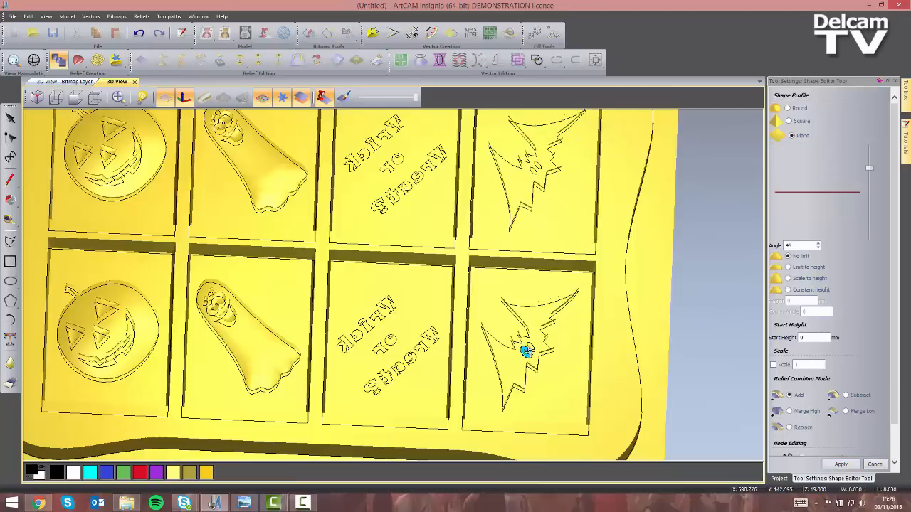
- Cut the eyes into both bats with a reduced-angle round profile and the Subtract combine mode
click(536, 169)
click(788, 108)
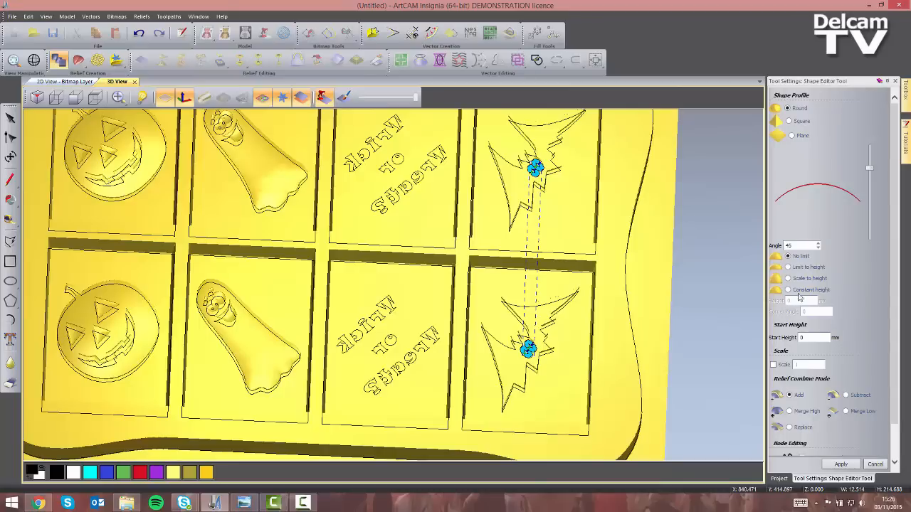
click(819, 247)
click(819, 247)
click(846, 395)
click(895, 80)
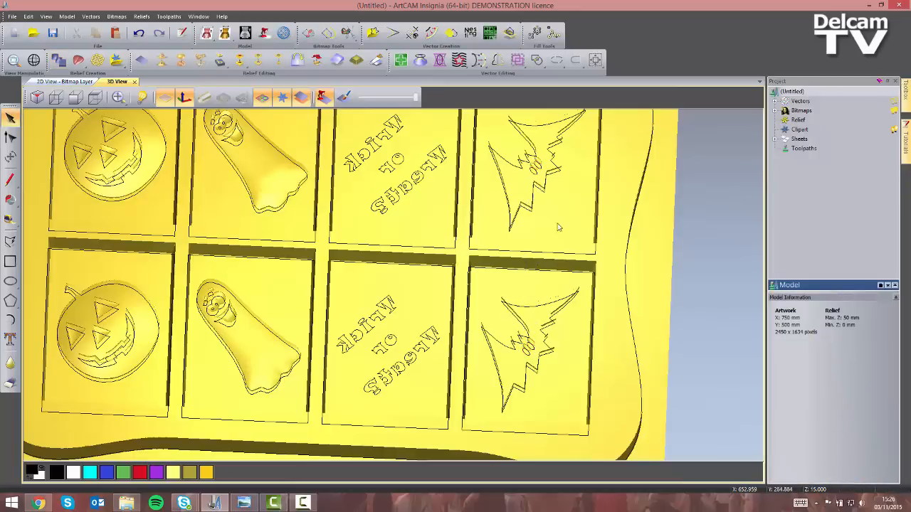
- Give the "Trick or Treat?" text in both pockets a square profile with a 70-degree angle and 1 mm start height
drag(349, 345, 336, 311)
drag(335, 228, 292, 264)
click(263, 98)
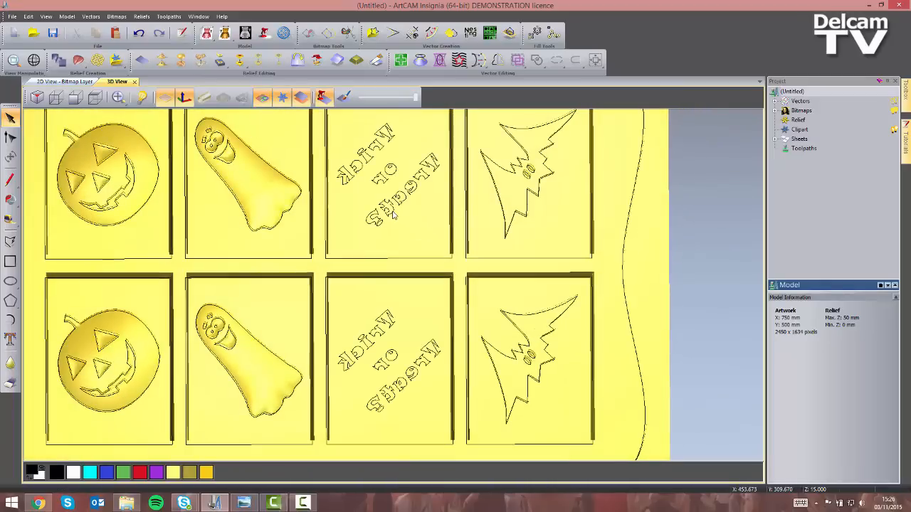
shift+click(393, 329)
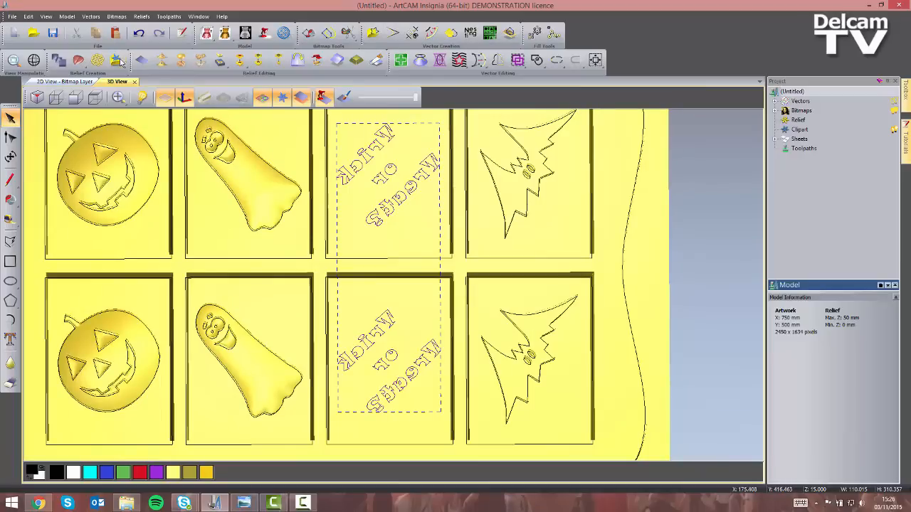
click(60, 61)
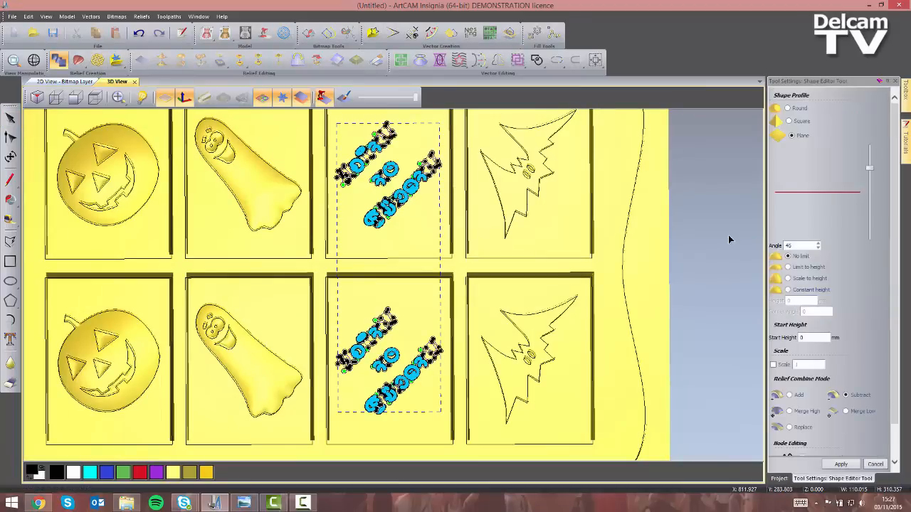
click(789, 121)
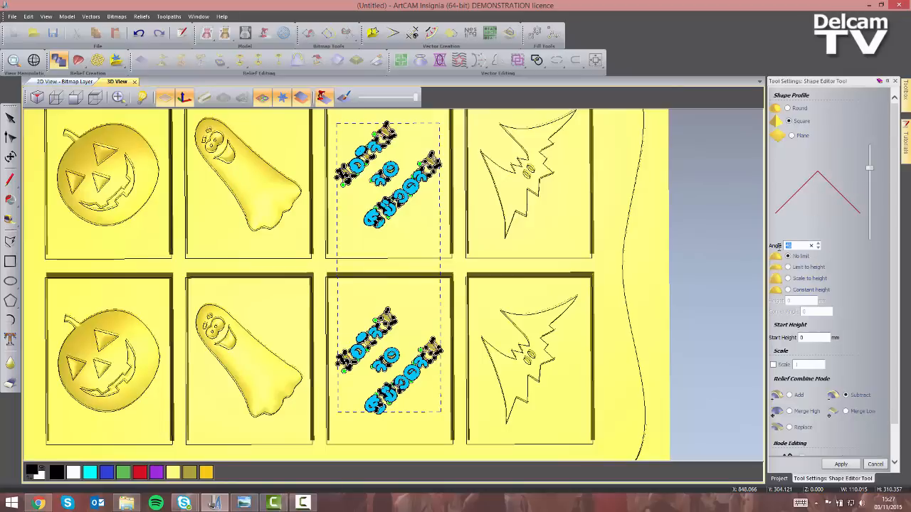
text(70)
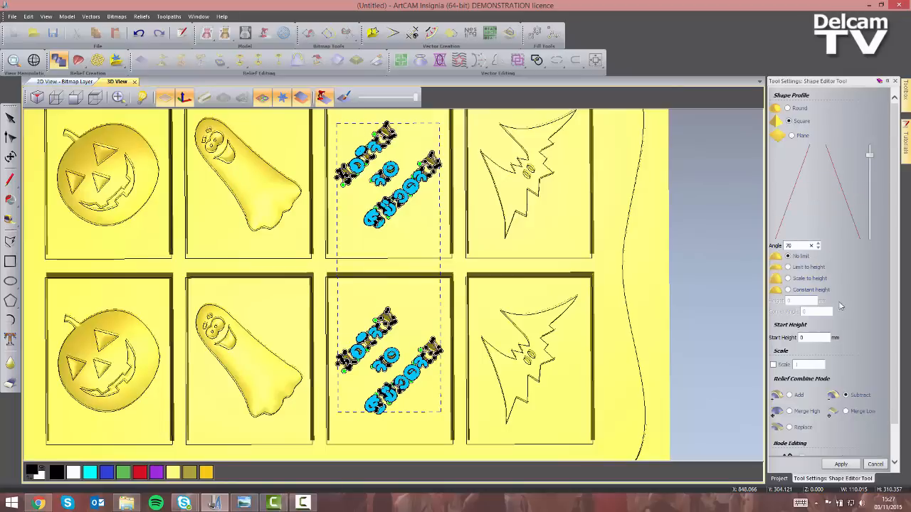
text(1)
click(263, 98)
drag(377, 232, 372, 206)
scroll(384, 326, up, 4)
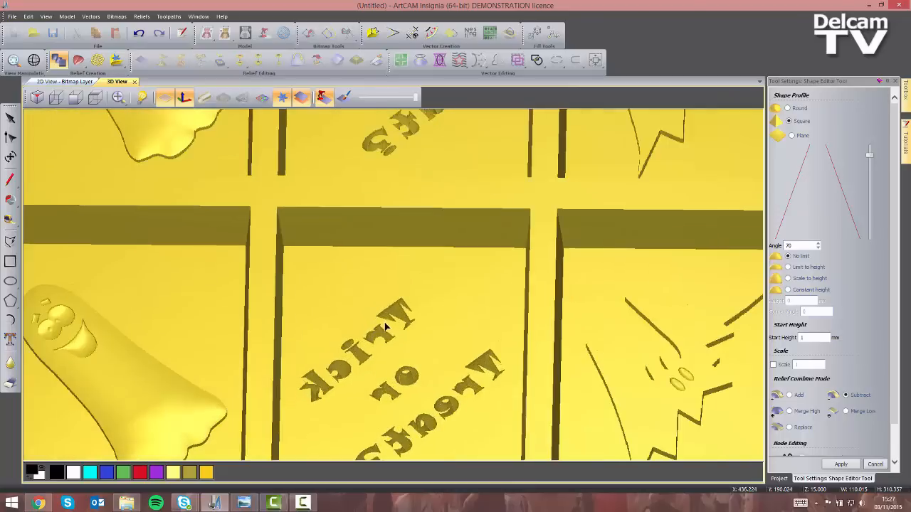
scroll(384, 325, up, 1)
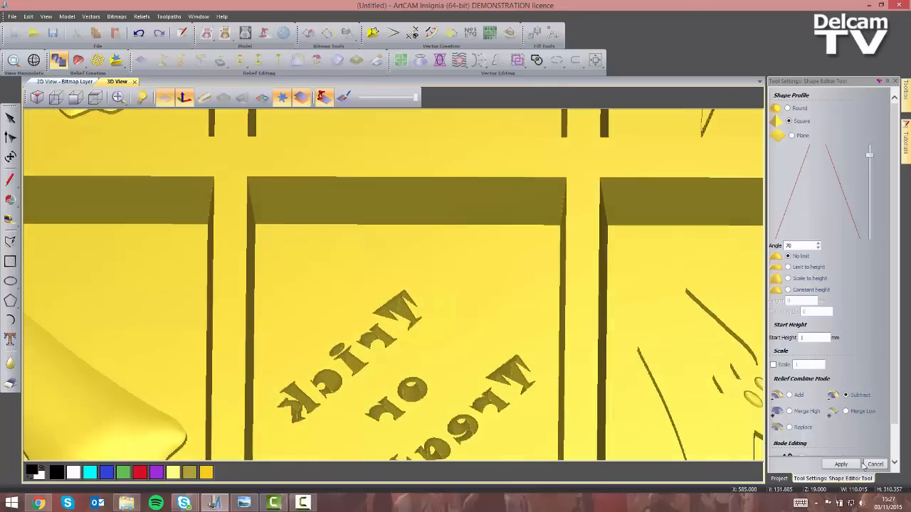
- Raise the "Trick or Treat?" text with the Add combine mode, limiting its profile to a height of 2 mm
click(800, 396)
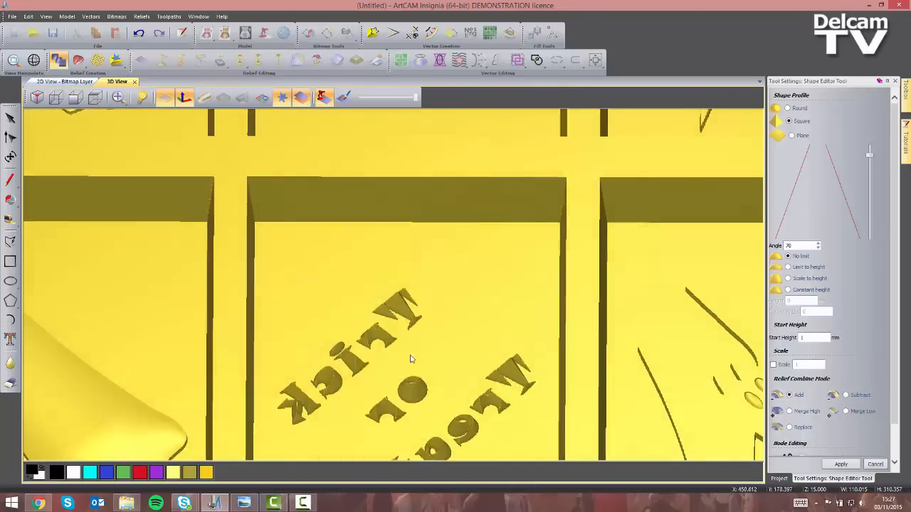
scroll(417, 341, down, 1)
scroll(425, 311, down, 3)
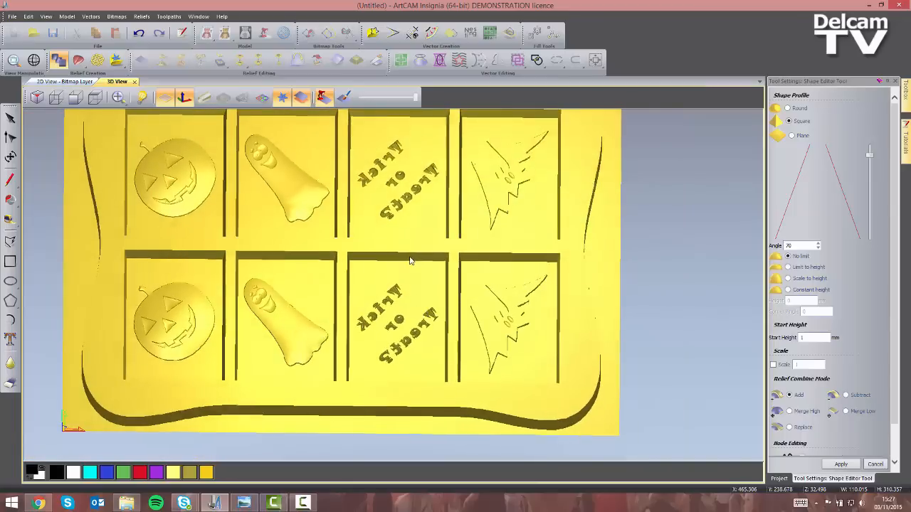
click(788, 267)
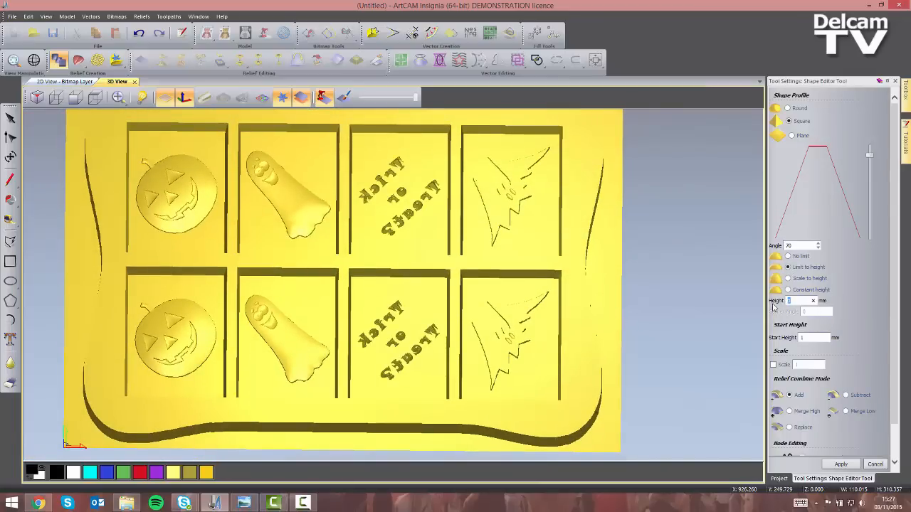
drag(421, 361, 399, 349)
scroll(399, 349, up, 3)
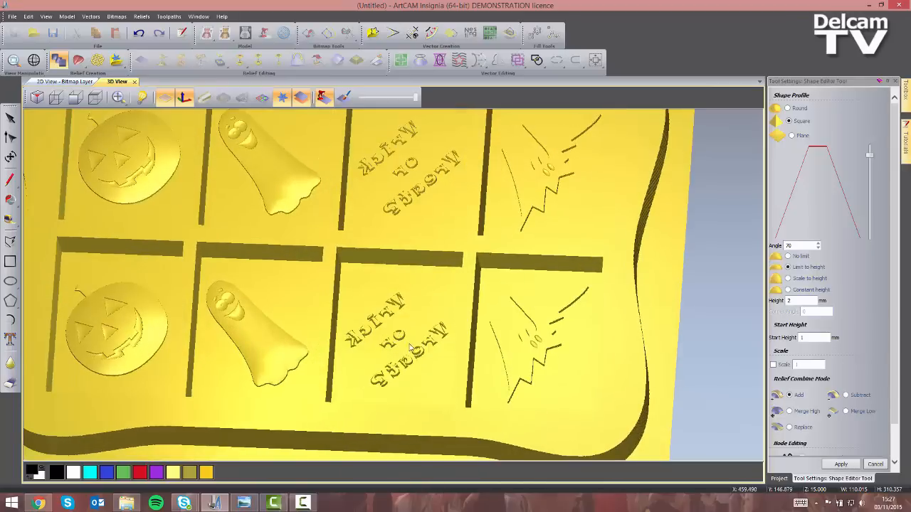
click(842, 464)
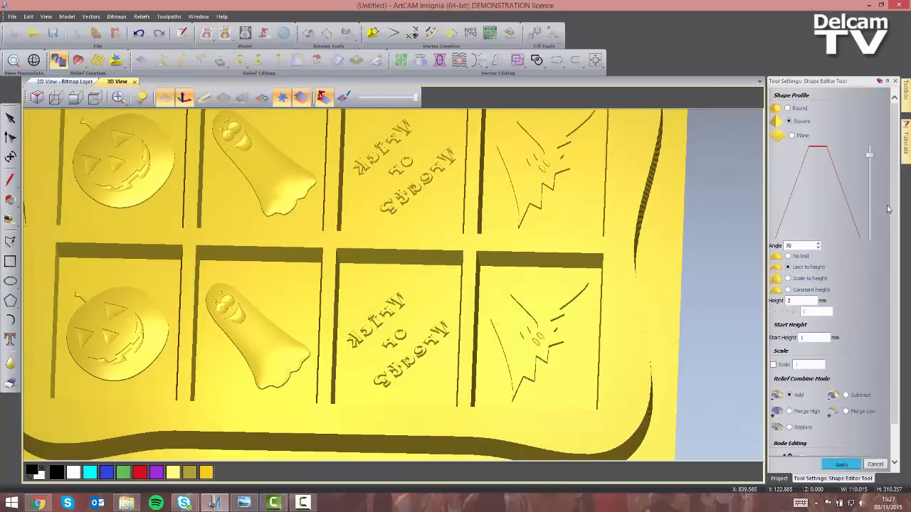
- Finish shape editing and add a 5-degree draft to the relief's vertical walls by removing material
click(895, 81)
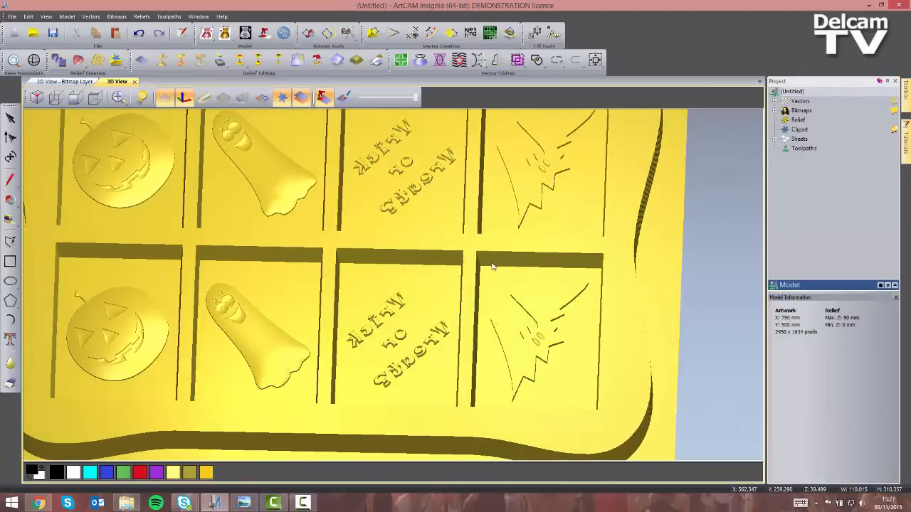
scroll(409, 276, down, 4)
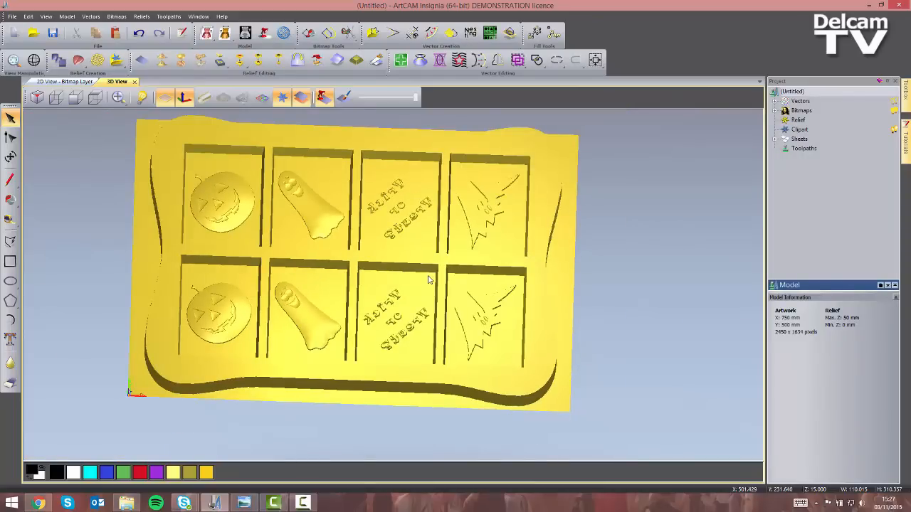
drag(366, 272, 362, 283)
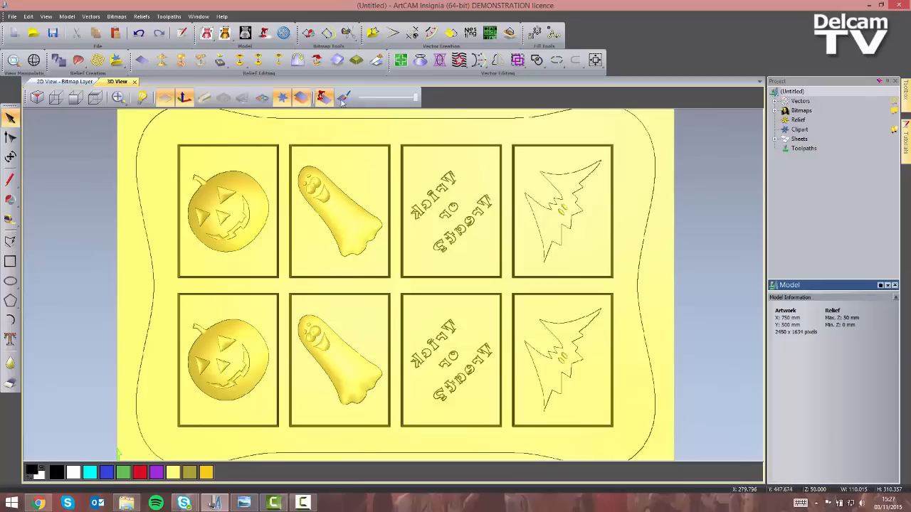
click(356, 60)
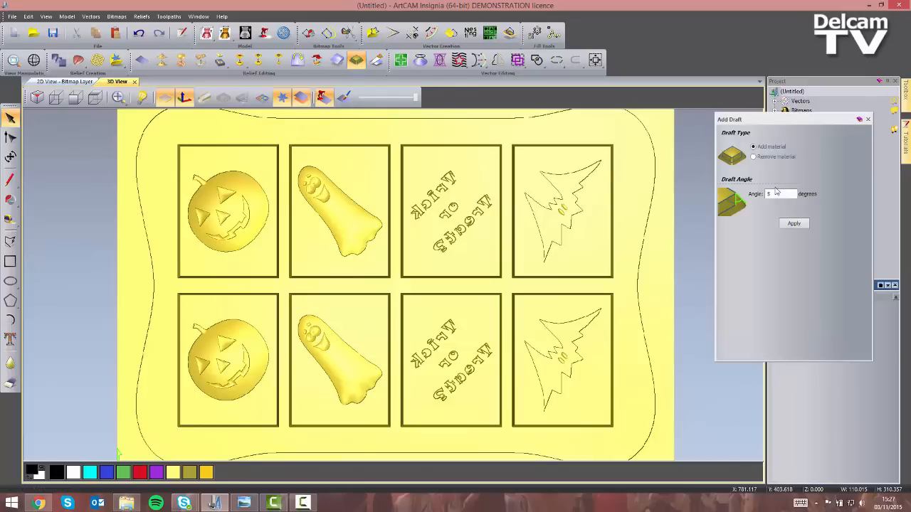
click(754, 157)
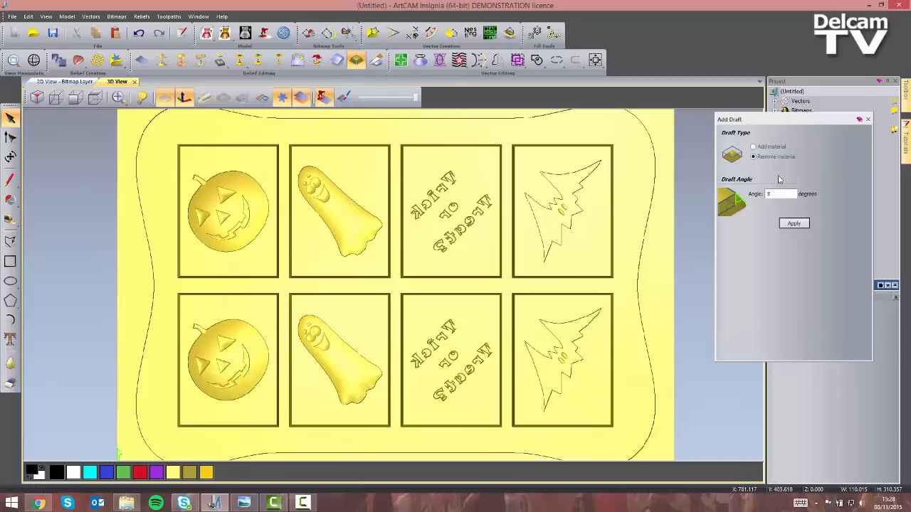
click(794, 224)
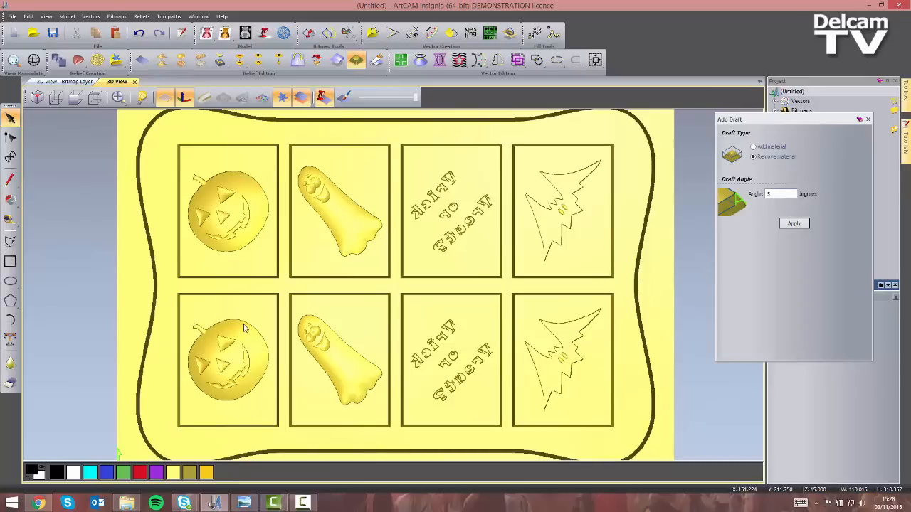
click(867, 120)
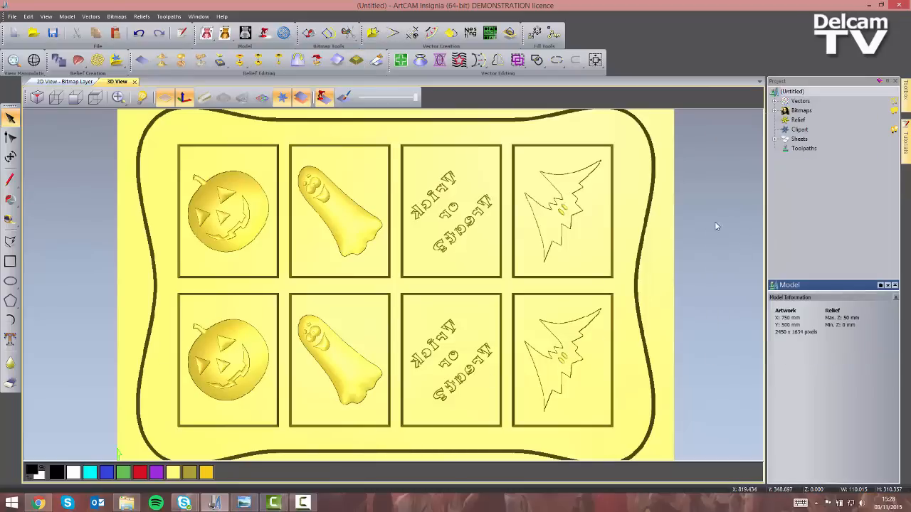
- Examine the drafted outer edge, the pocket walls and the raised Halloween shapes of the mould in 3D
click(665, 301)
drag(312, 335, 459, 268)
scroll(362, 312, up, 3)
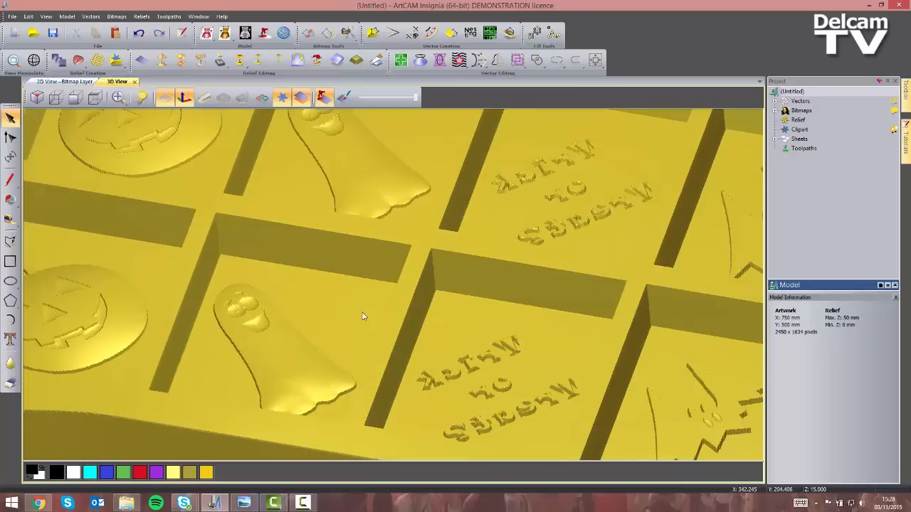
scroll(362, 313, down, 1)
middle_drag(361, 334, 414, 333)
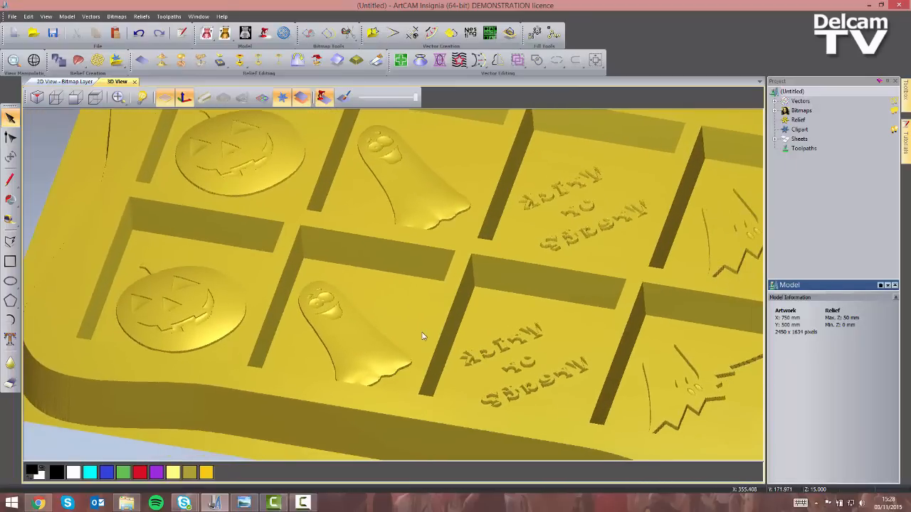
scroll(422, 336, down, 4)
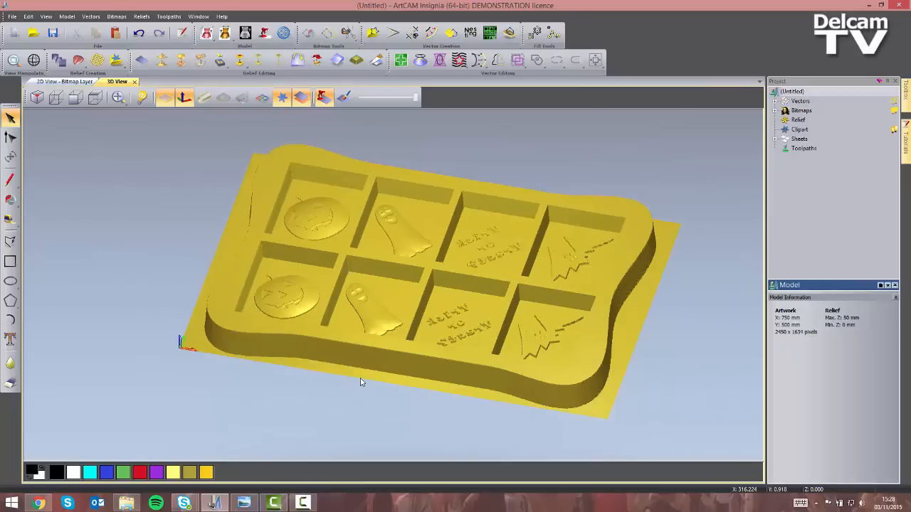
middle_drag(385, 382, 329, 382)
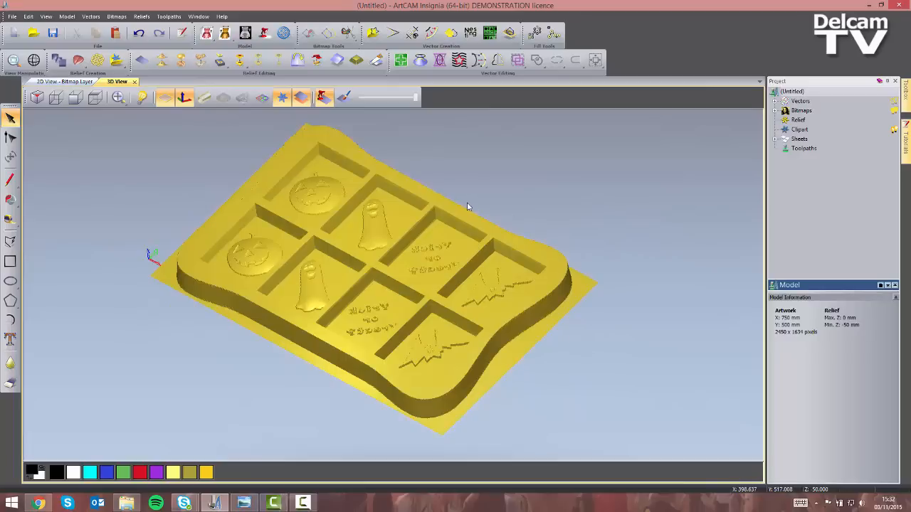
- Invert the relief so the eight pockets become raised blocks inside a recessed tray
click(229, 64)
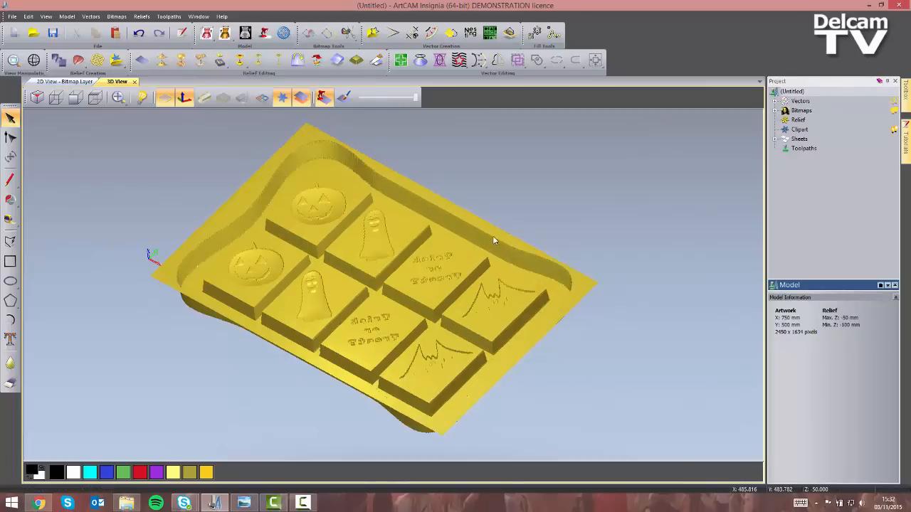
scroll(484, 262, up, 2)
scroll(431, 287, down, 2)
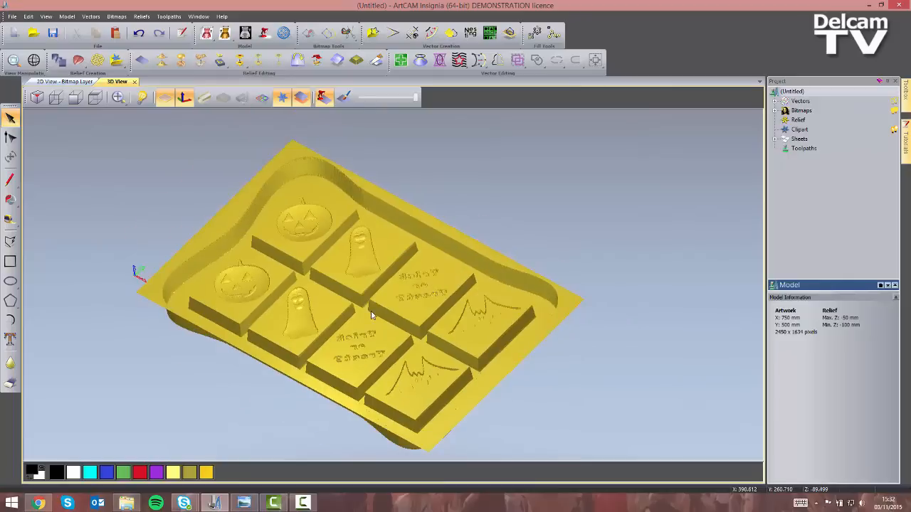
- Start a Machine Relief toolpath for the whole relief with the Ball Nose 1.5 mm wood or plastic tool for finishing
click(804, 149)
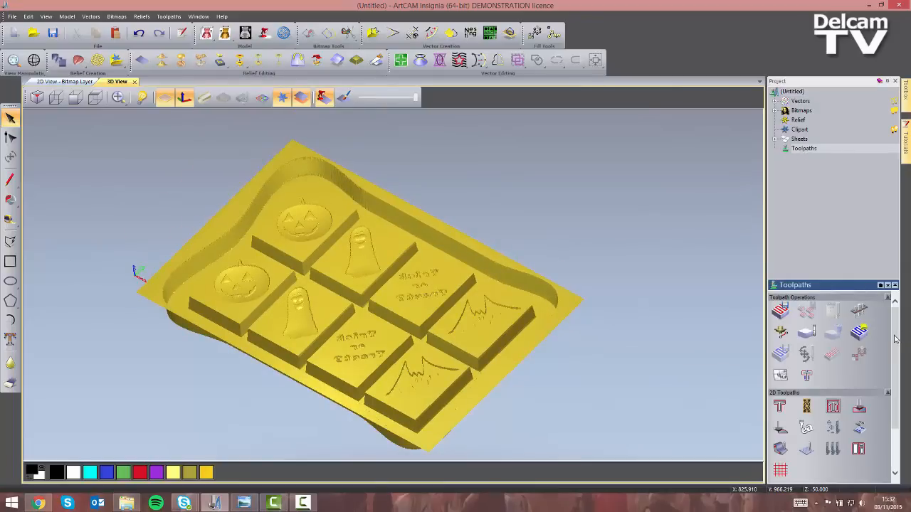
drag(895, 340, 896, 386)
click(780, 442)
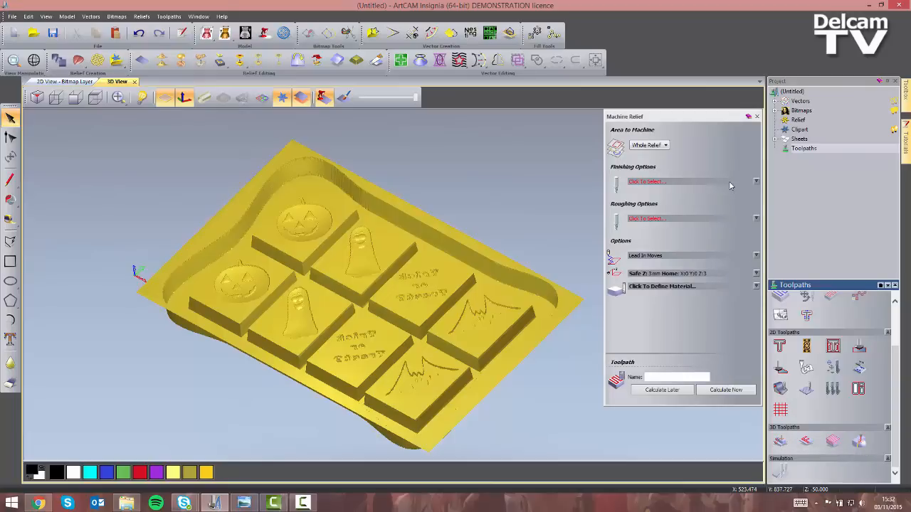
click(730, 185)
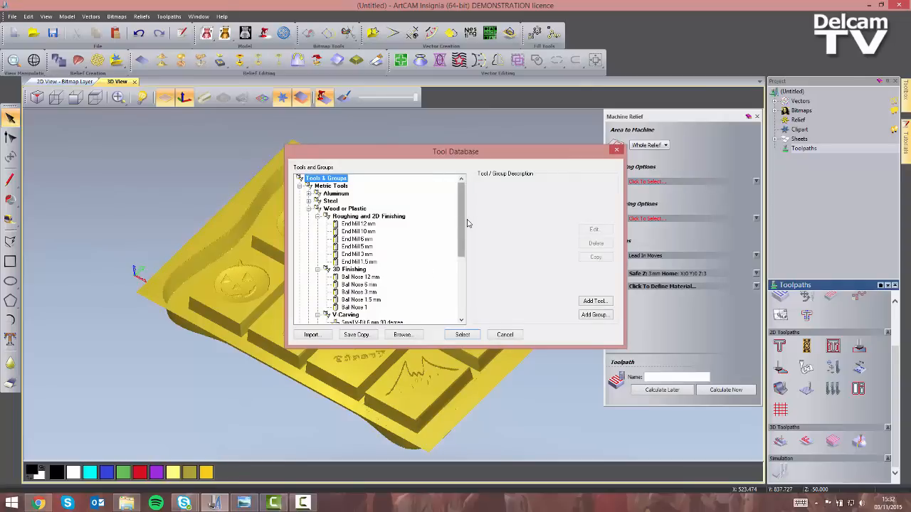
scroll(416, 256, down, 1)
click(364, 277)
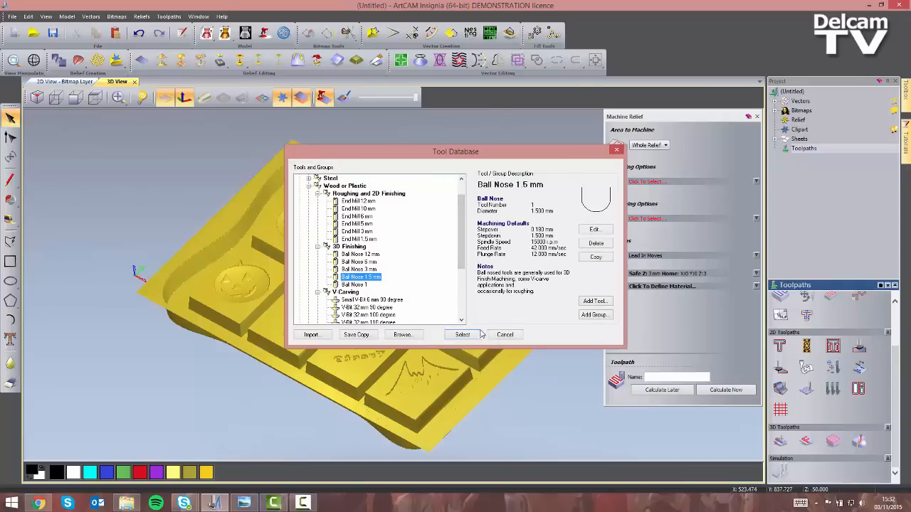
click(463, 334)
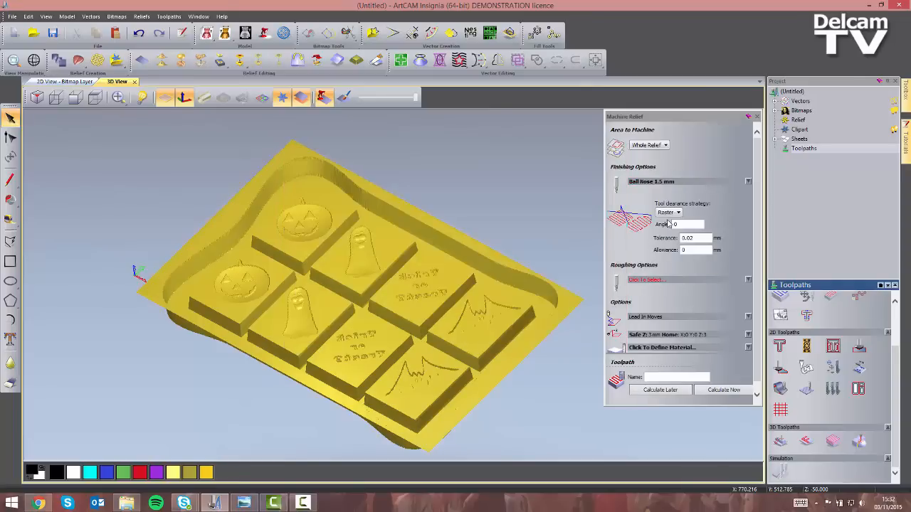
- Choose the End Mill 10 mm wood or plastic tool for roughing the relief
click(748, 280)
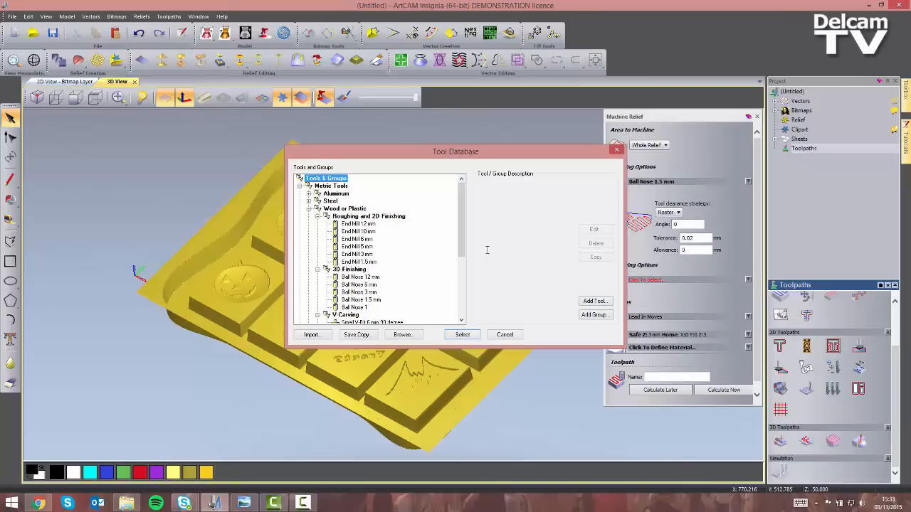
click(361, 232)
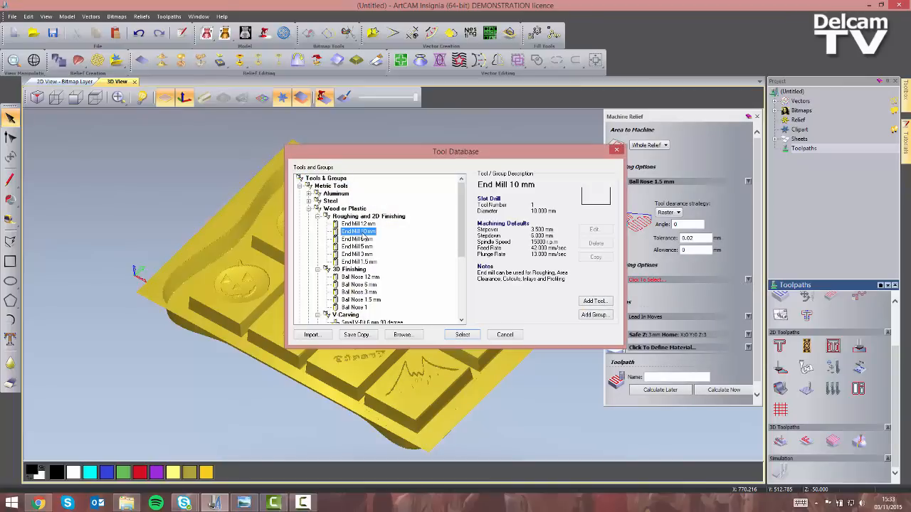
click(463, 334)
- Define the material with a thickness of 52 mm and a bottom offset of 2 mm
drag(758, 248, 758, 314)
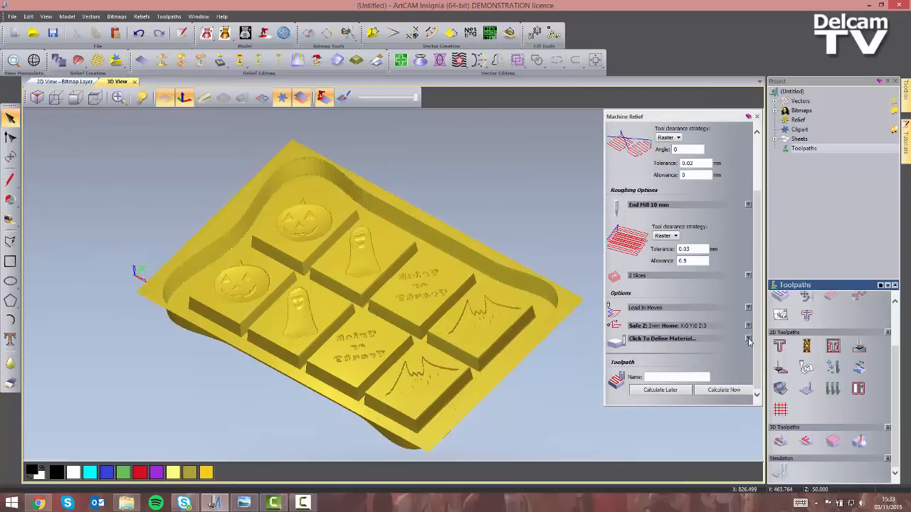
click(748, 340)
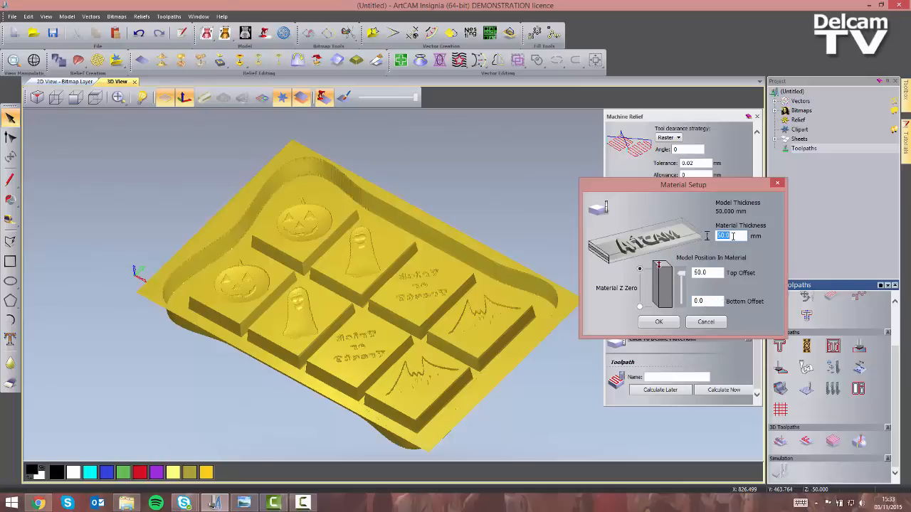
text(52)
double_click(700, 301)
text(2)
click(672, 325)
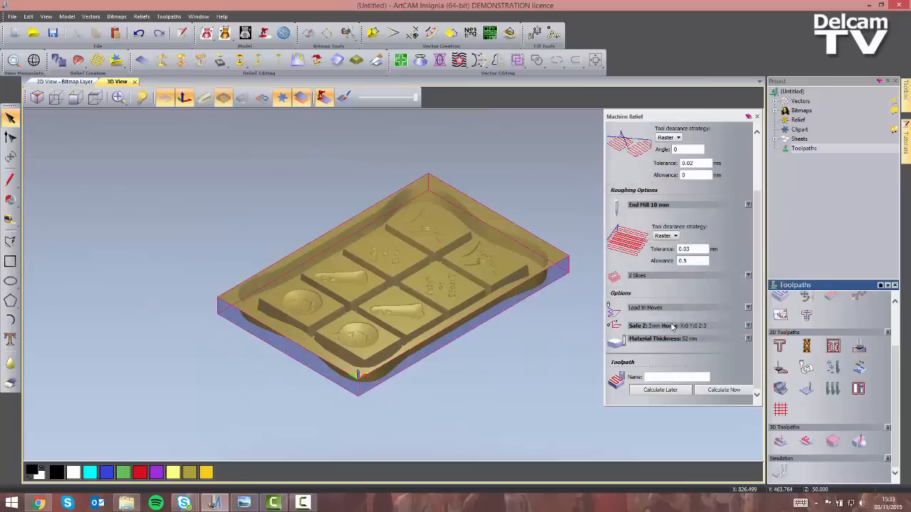
- Check the safe Z and home position settings, and calculate the relief machining toolpaths immediately
click(747, 325)
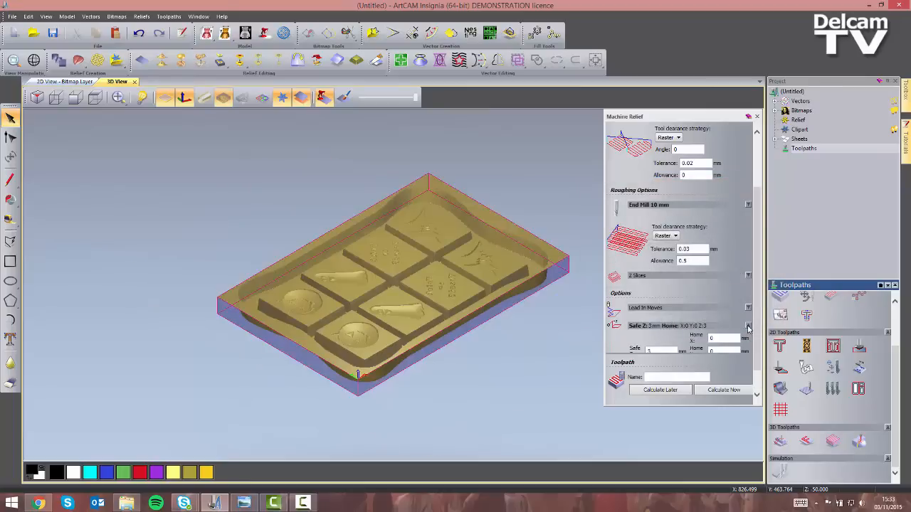
scroll(757, 325, down, 2)
scroll(740, 333, down, 1)
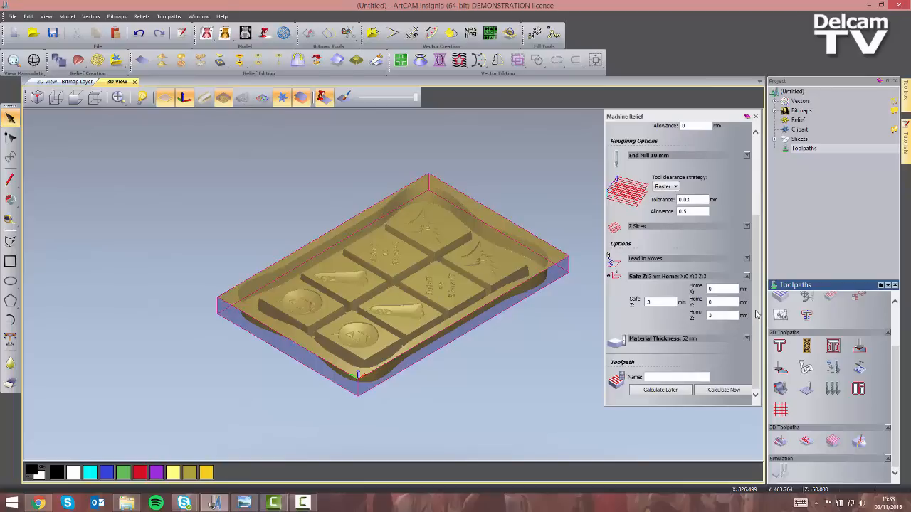
click(732, 390)
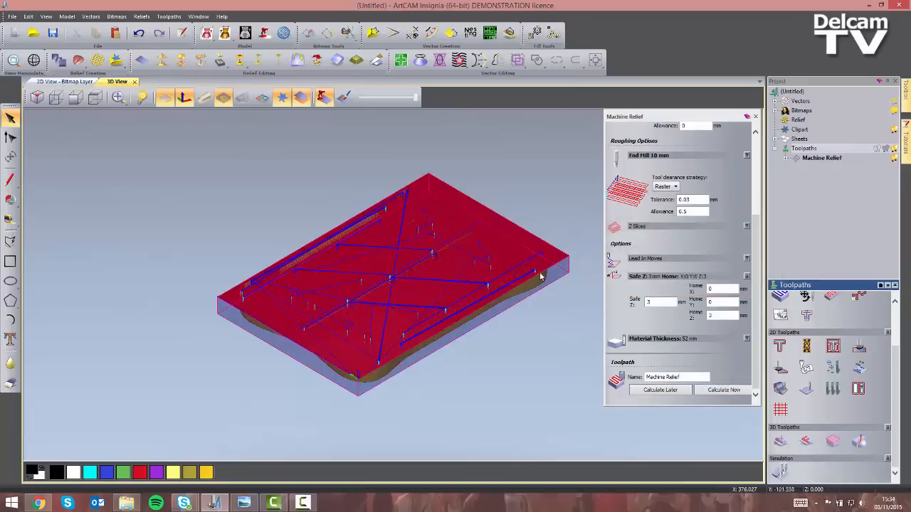
click(755, 117)
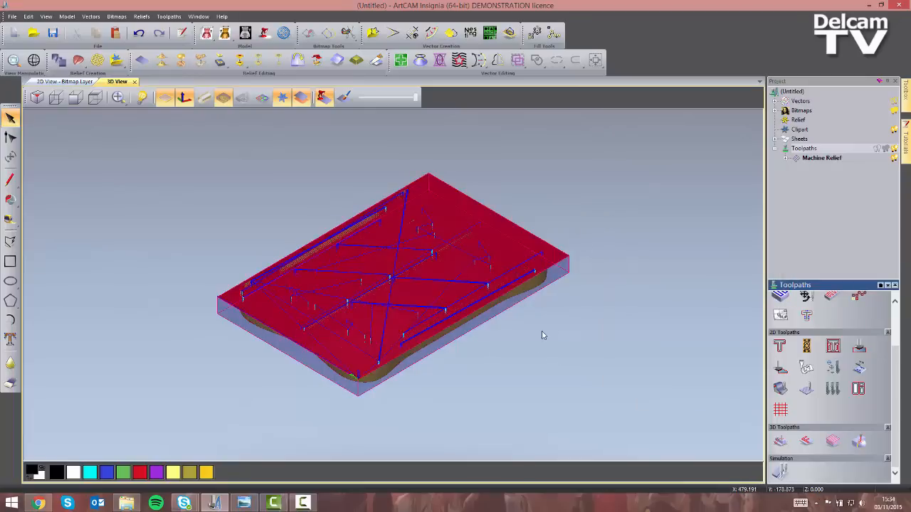
- Examine the 10 mm roughing and 1.5 mm finishing toolpaths over the model, toggling their visibility individually
drag(538, 330, 555, 309)
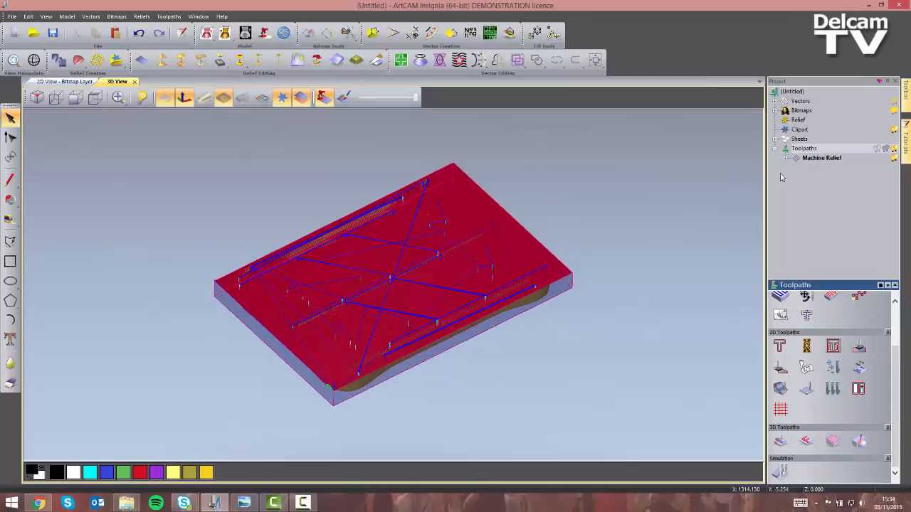
click(786, 159)
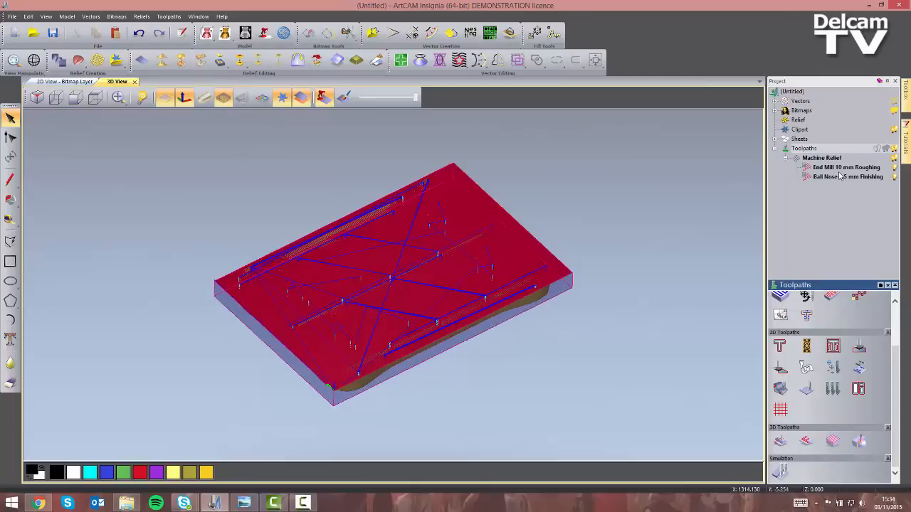
click(895, 178)
drag(497, 321, 440, 350)
click(895, 178)
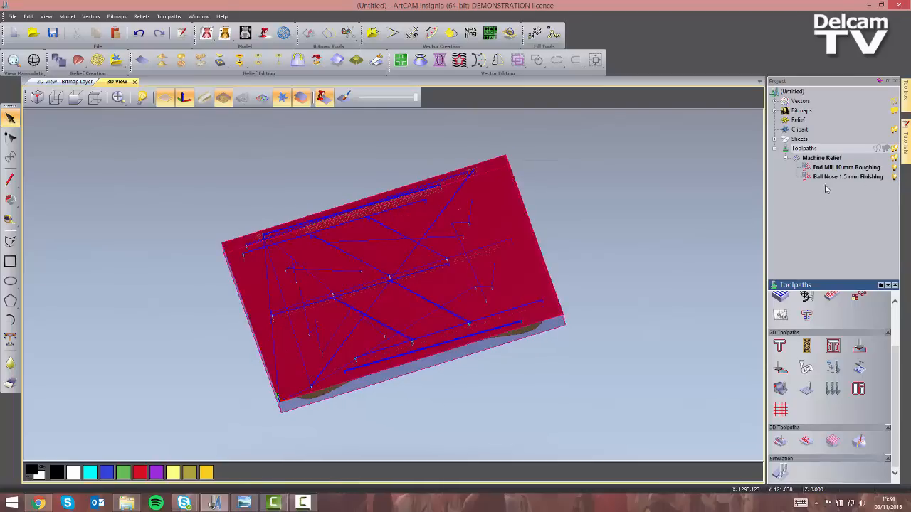
drag(500, 396, 516, 355)
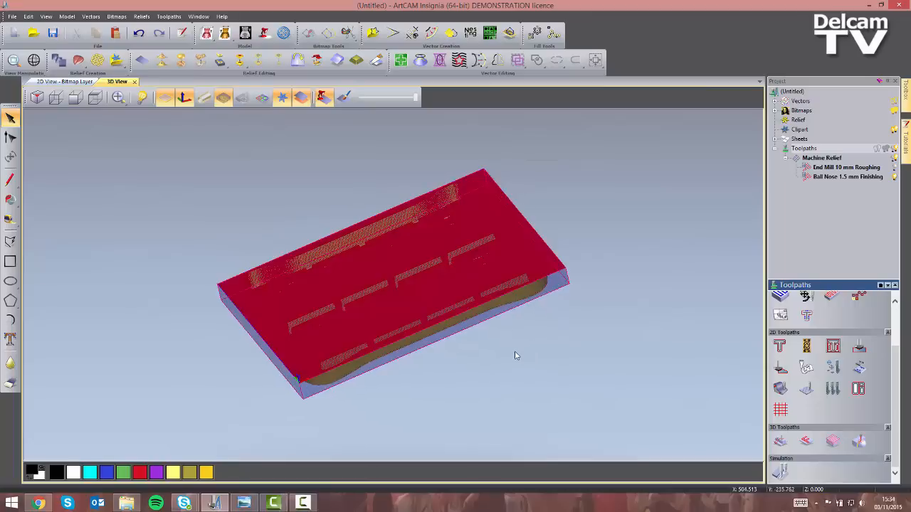
click(895, 168)
drag(429, 329, 421, 328)
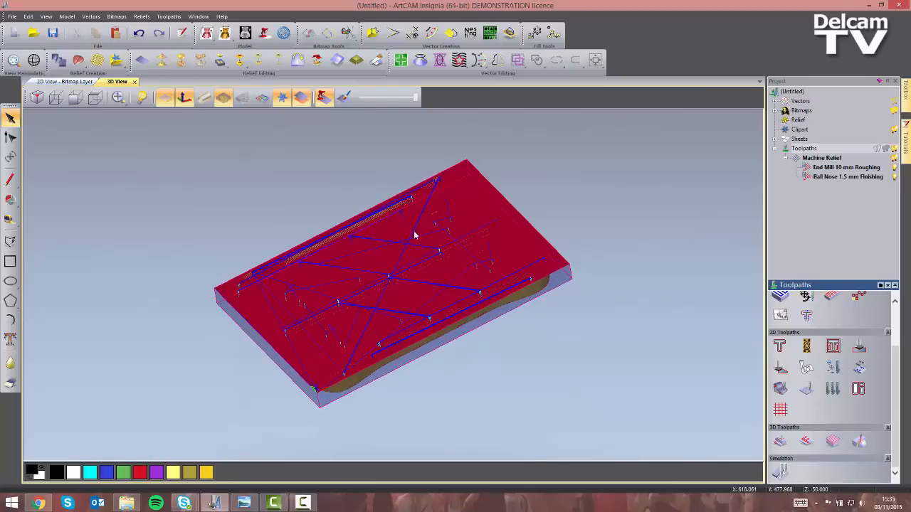
scroll(436, 233, up, 5)
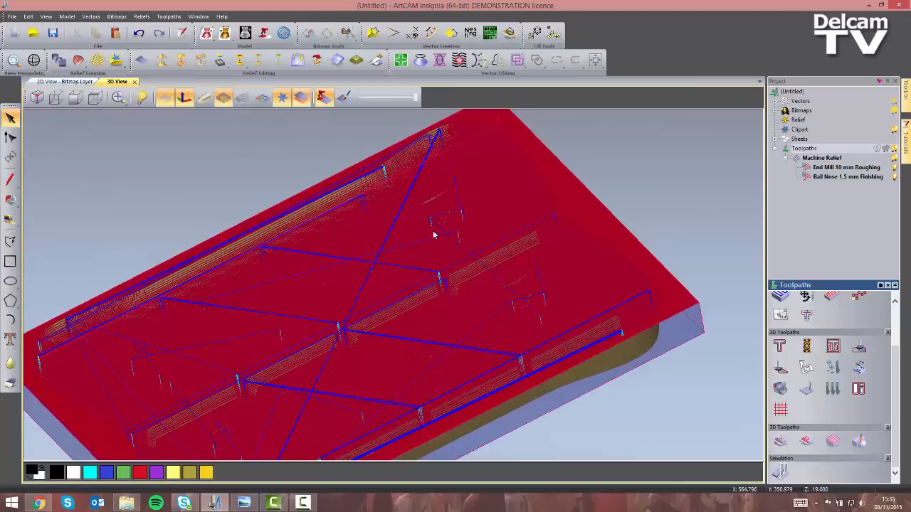
scroll(432, 281, down, 3)
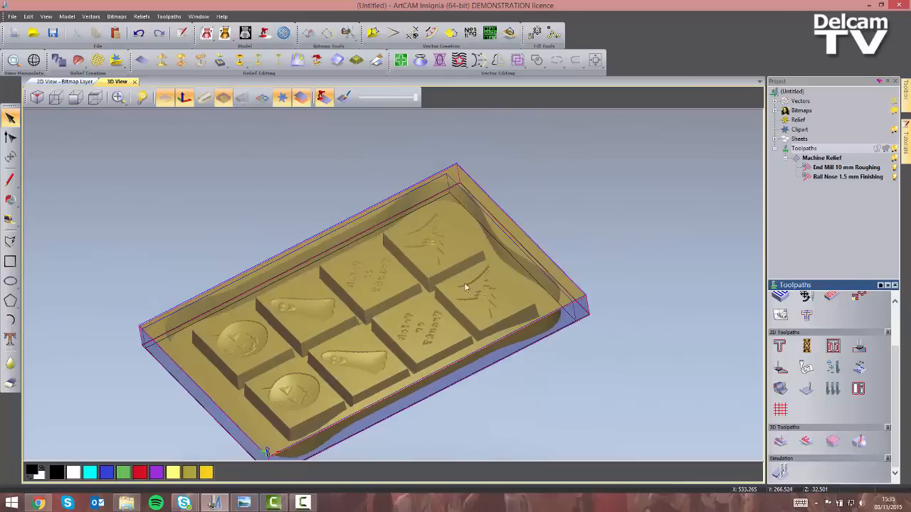
drag(475, 287, 480, 317)
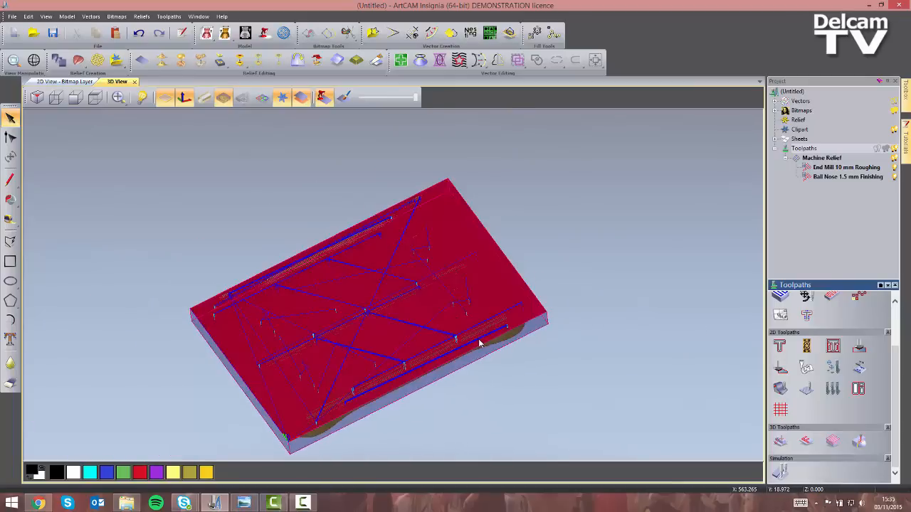
- Simulate the Machine Relief toolpaths over the whole model at standard resolution, and inspect the machined block from different angles
scroll(479, 342, down, 2)
drag(529, 306, 515, 333)
drag(448, 340, 466, 295)
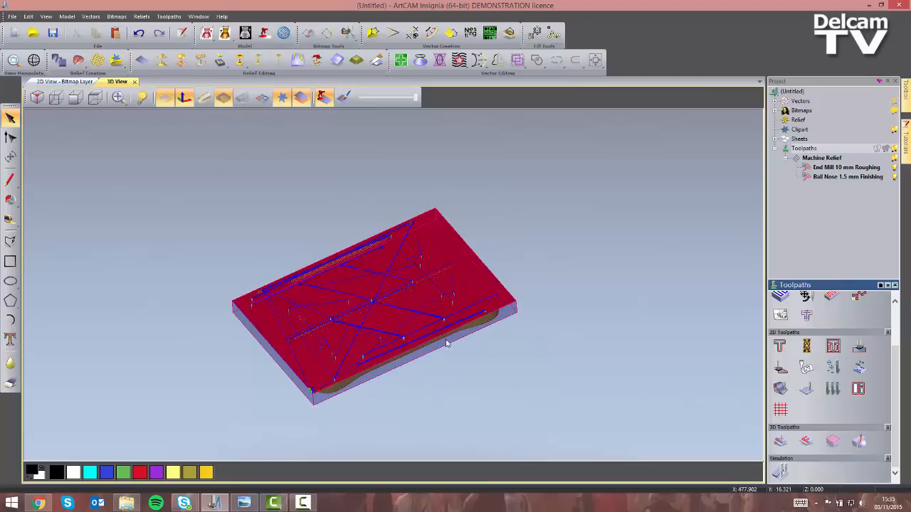
middle_drag(452, 339, 463, 327)
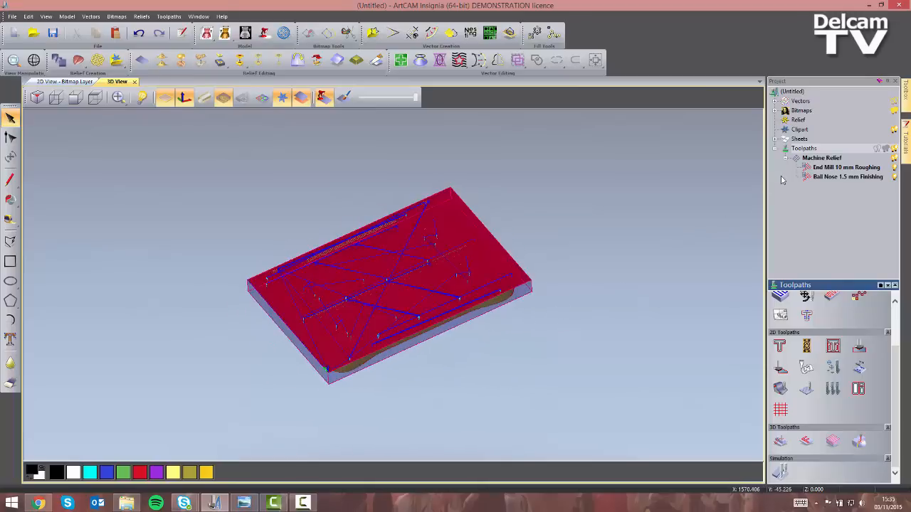
right_click(831, 159)
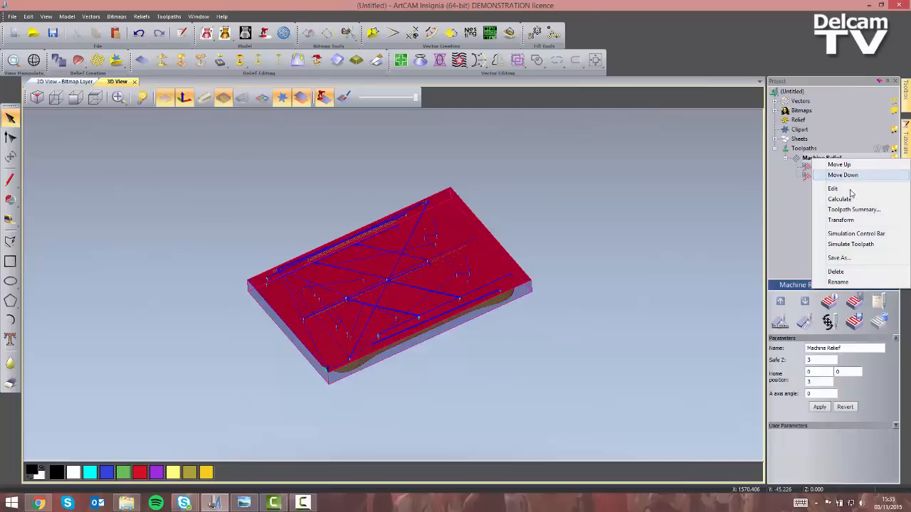
click(853, 245)
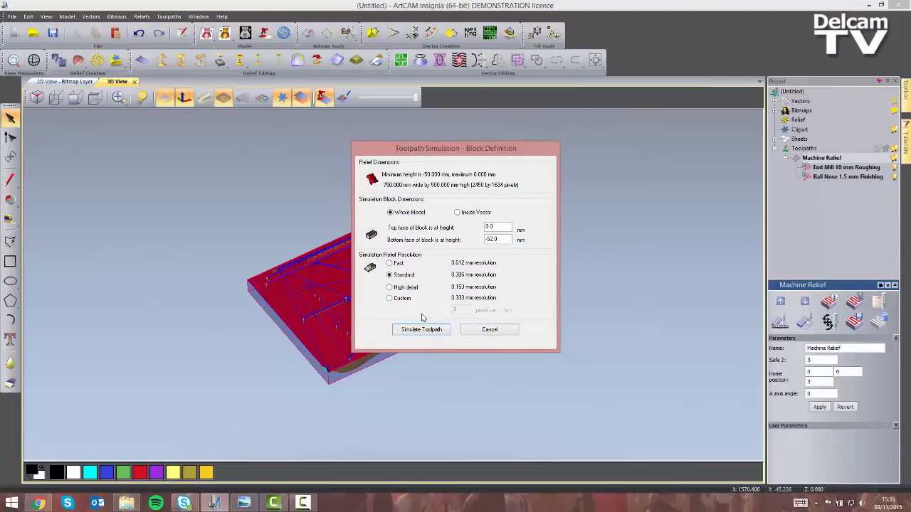
click(421, 330)
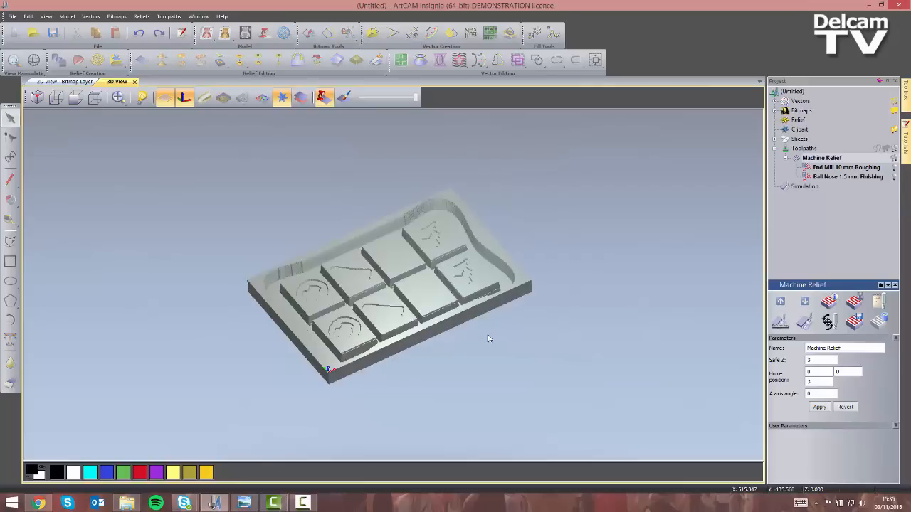
scroll(407, 315, up, 2)
drag(407, 316, 554, 226)
scroll(432, 266, up, 1)
scroll(433, 267, down, 2)
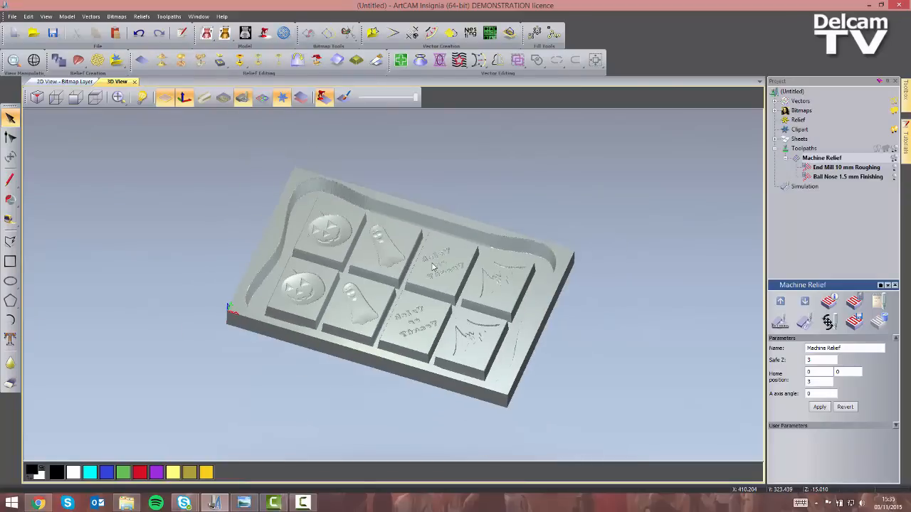
middle_drag(443, 271, 415, 267)
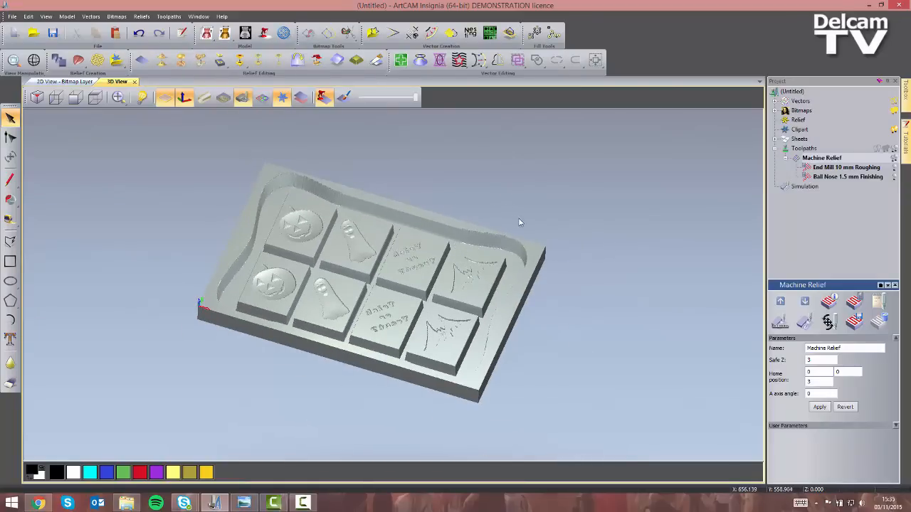
- Save both toolpaths as halloween in G-Code (mm) (*.tap) format, using separate files with toolpath details appended to the file names
click(173, 17)
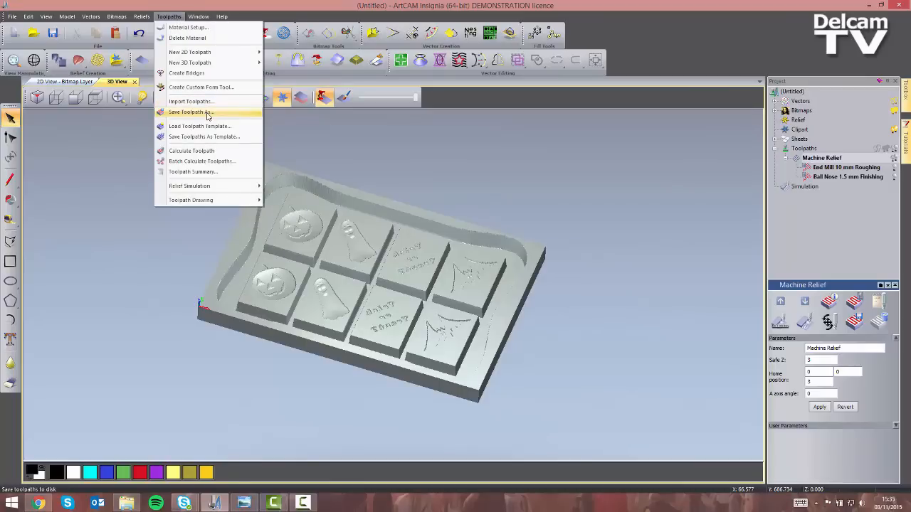
click(190, 113)
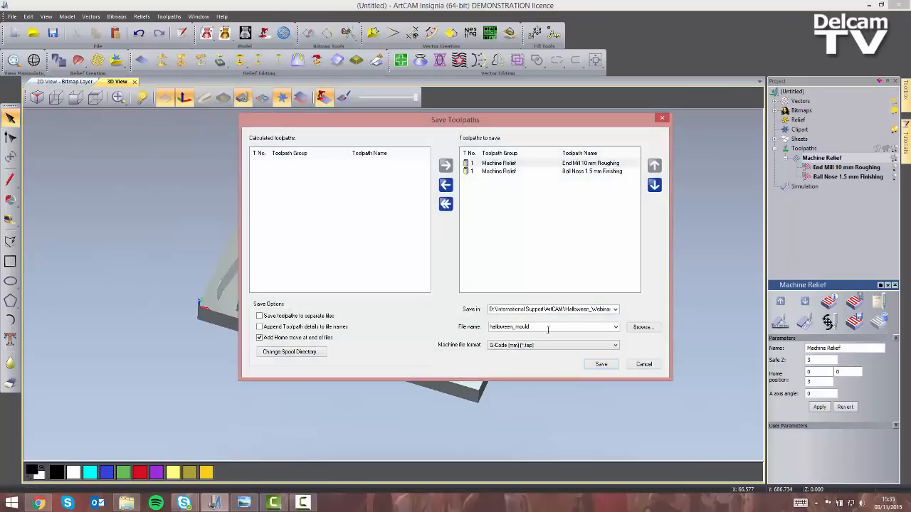
drag(550, 325, 464, 329)
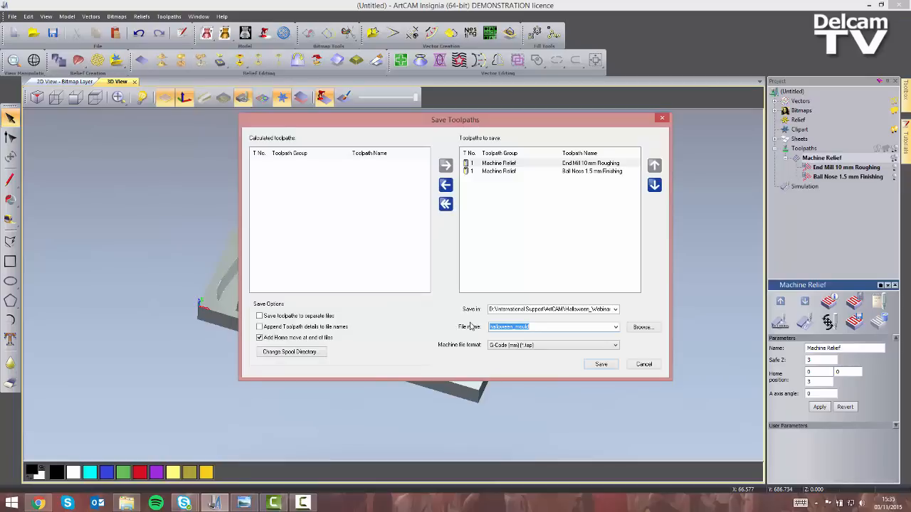
text(hall)
click(548, 347)
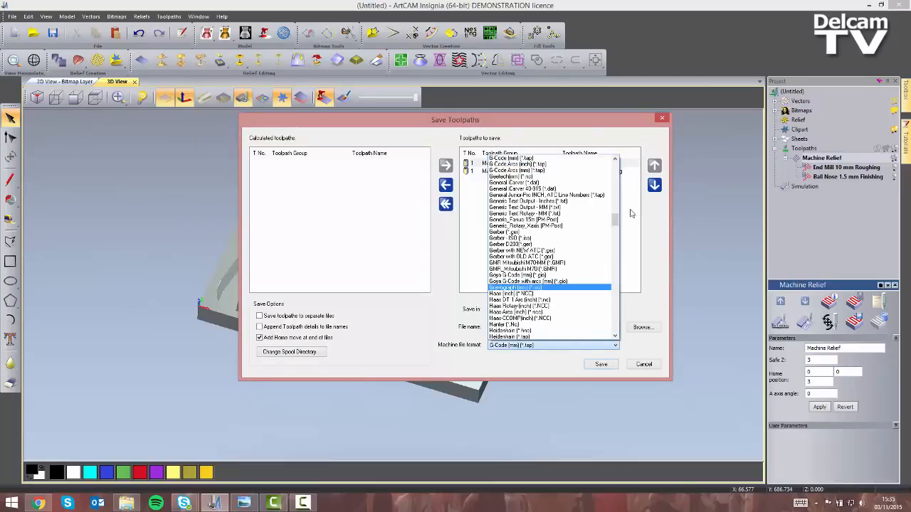
mouse_move(615, 222)
mouse_down()
mouse_move(615, 172)
mouse_move(616, 221)
mouse_up()
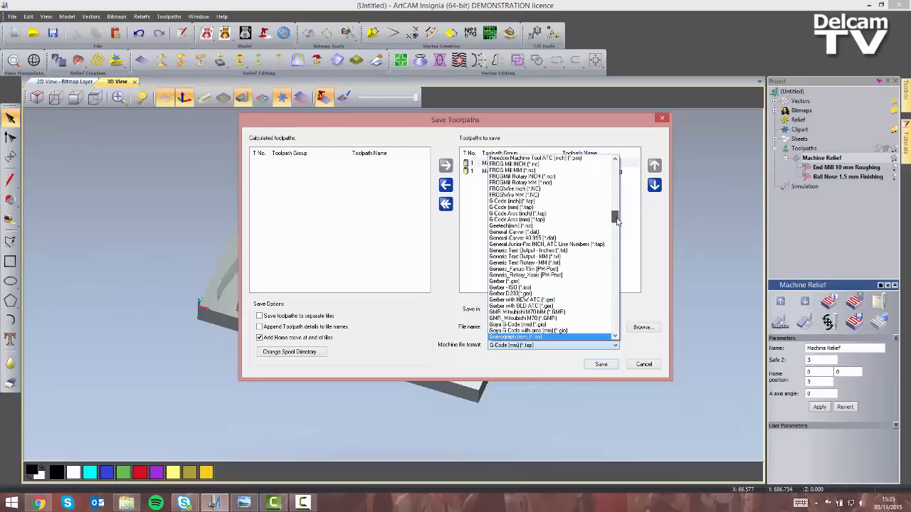
click(569, 208)
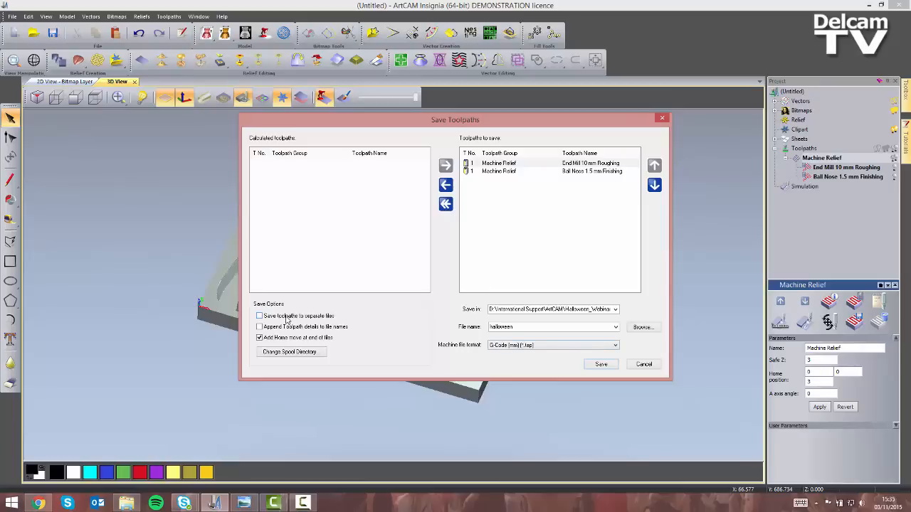
click(322, 329)
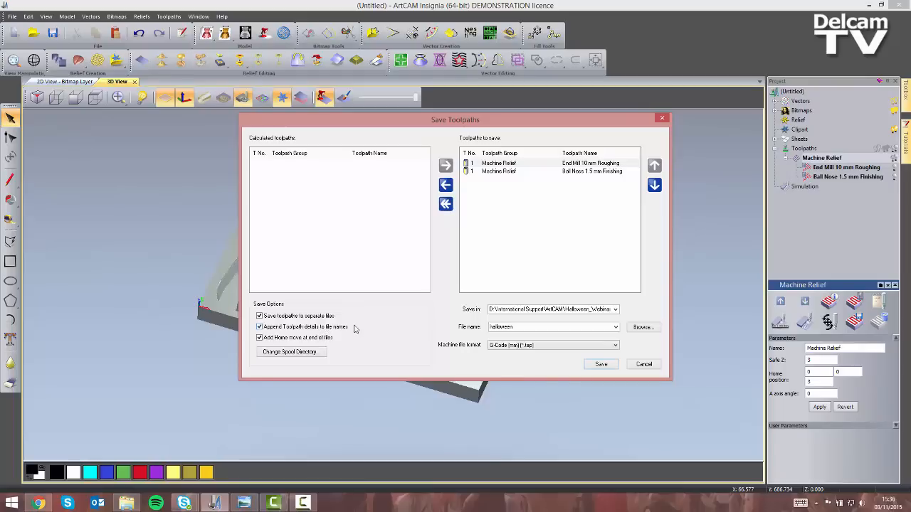
click(599, 364)
- Switch to the Halloween_Webinar_29-10-15 folder in File Explorer and open both saved toolpath files in Notepad++
click(126, 503)
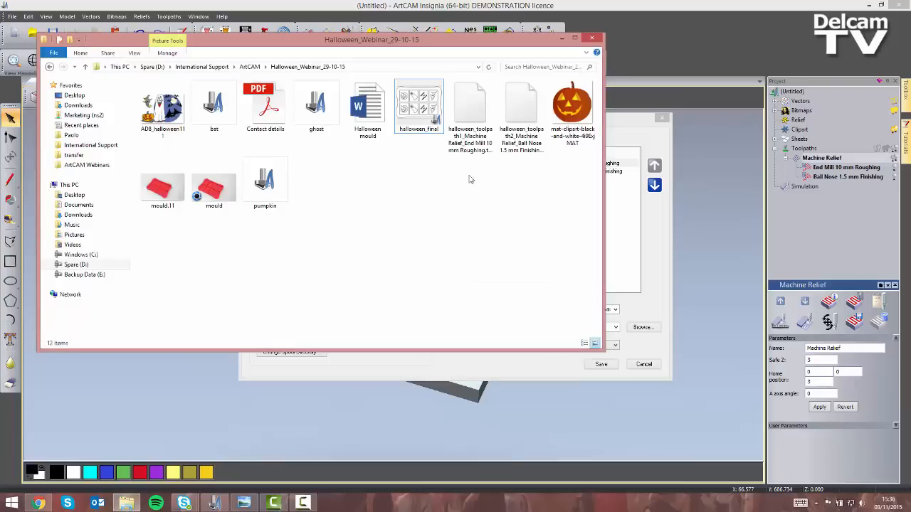
drag(533, 178, 481, 121)
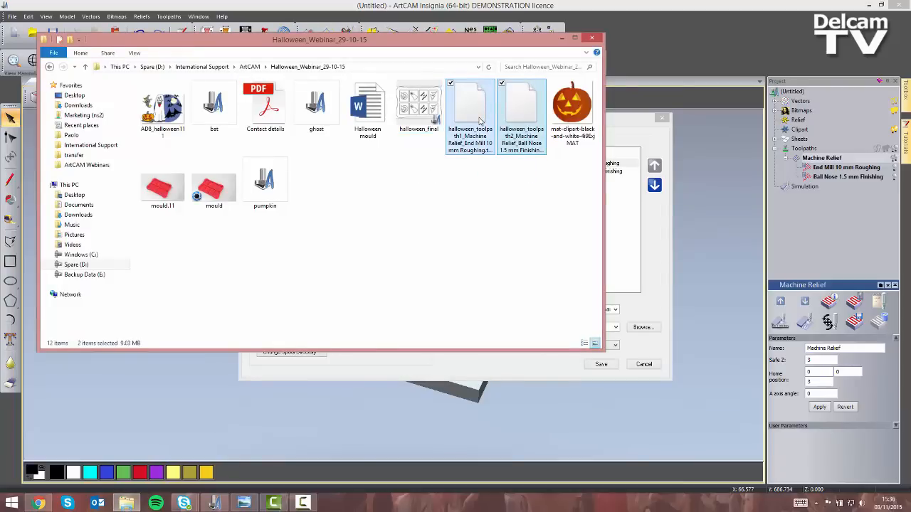
right_click(481, 121)
click(442, 136)
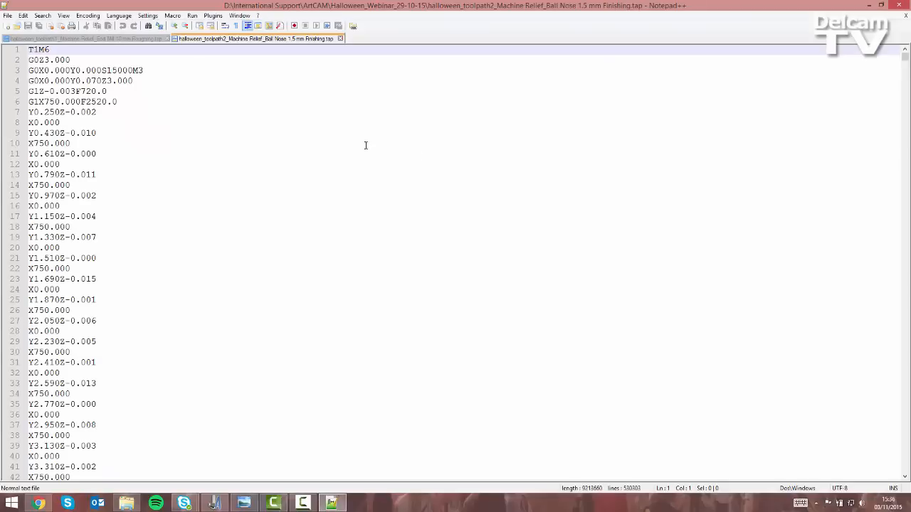
- Examine the G-code in the roughing and finishing files, and switch to the mould.11 picture in Windows Photo Viewer
click(148, 39)
scroll(201, 128, down, 14)
scroll(200, 126, down, 4)
scroll(199, 126, up, 10)
click(266, 39)
click(244, 503)
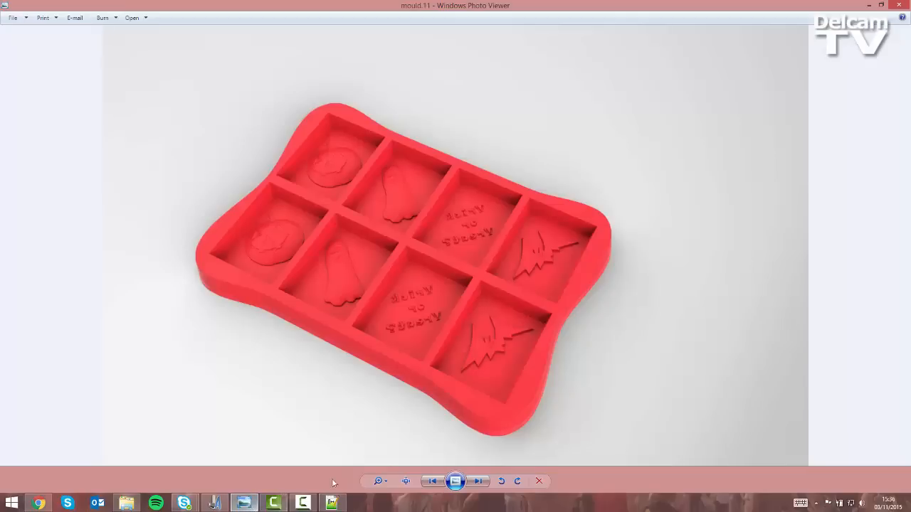